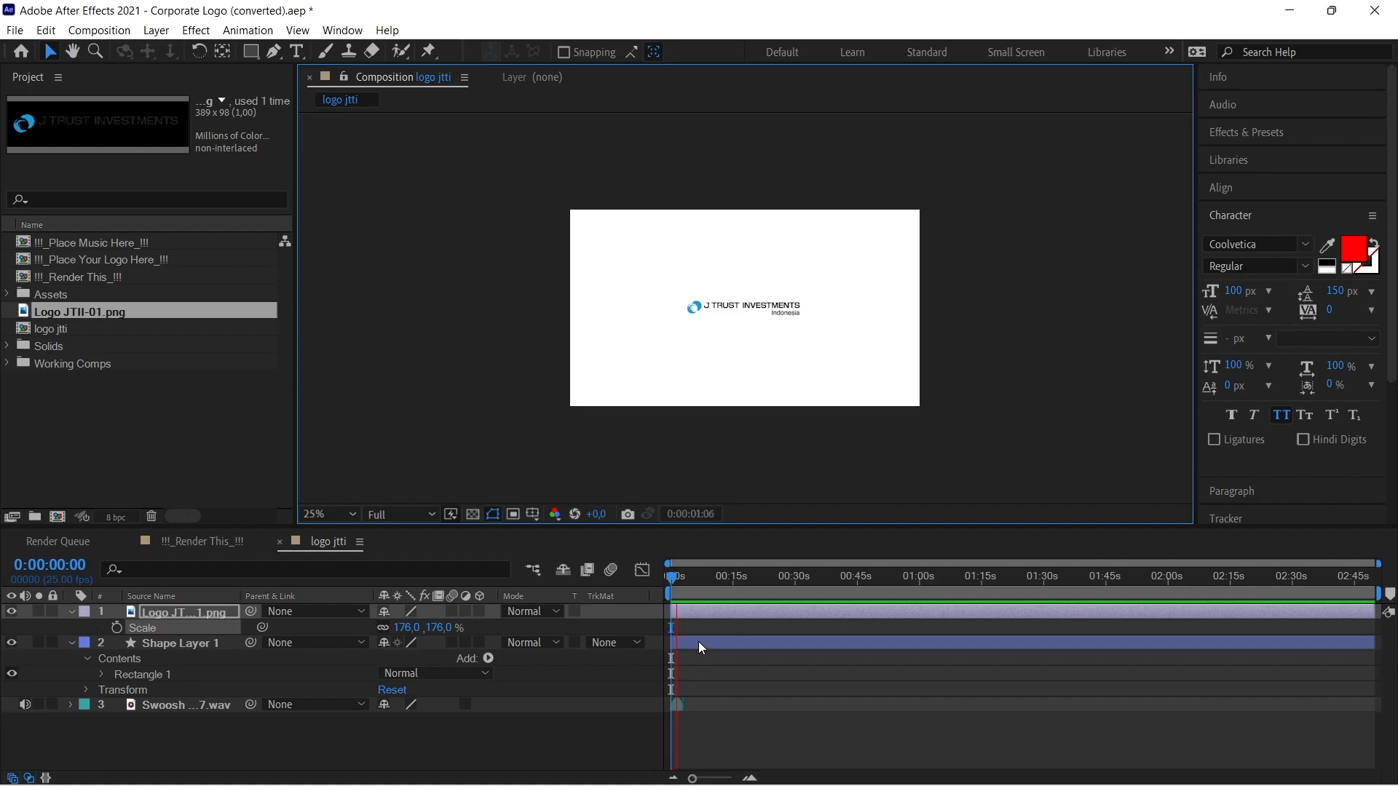
# Step: Preview the opening of the logo jtti composition and return the current time to 0:00:00:00
pyautogui.scroll(2, 717, 328)
pyautogui.scroll(-2, 695, 294)
pyautogui.press('space')
pyautogui.scroll(2, 695, 294)
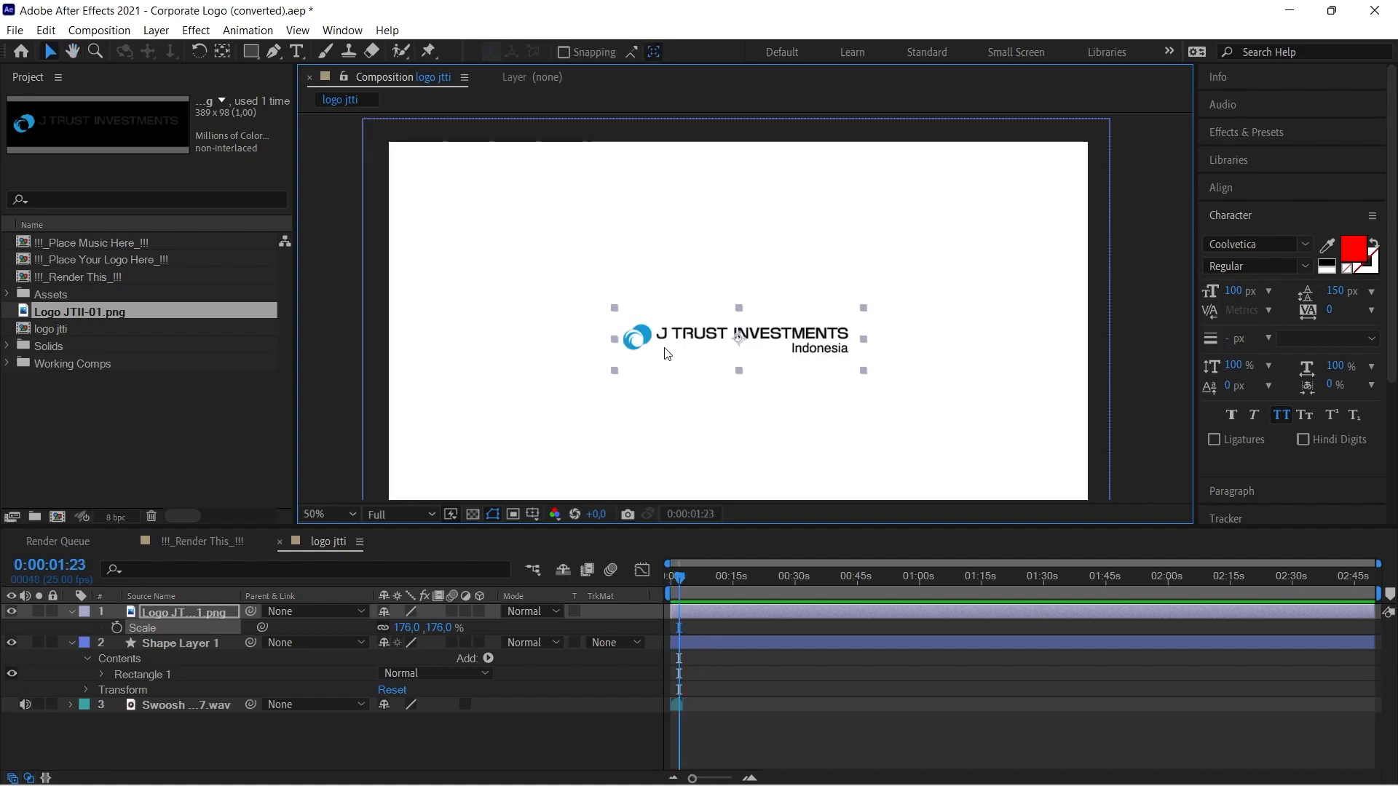
pyautogui.moveTo(679, 578); pyautogui.dragTo(645, 586)
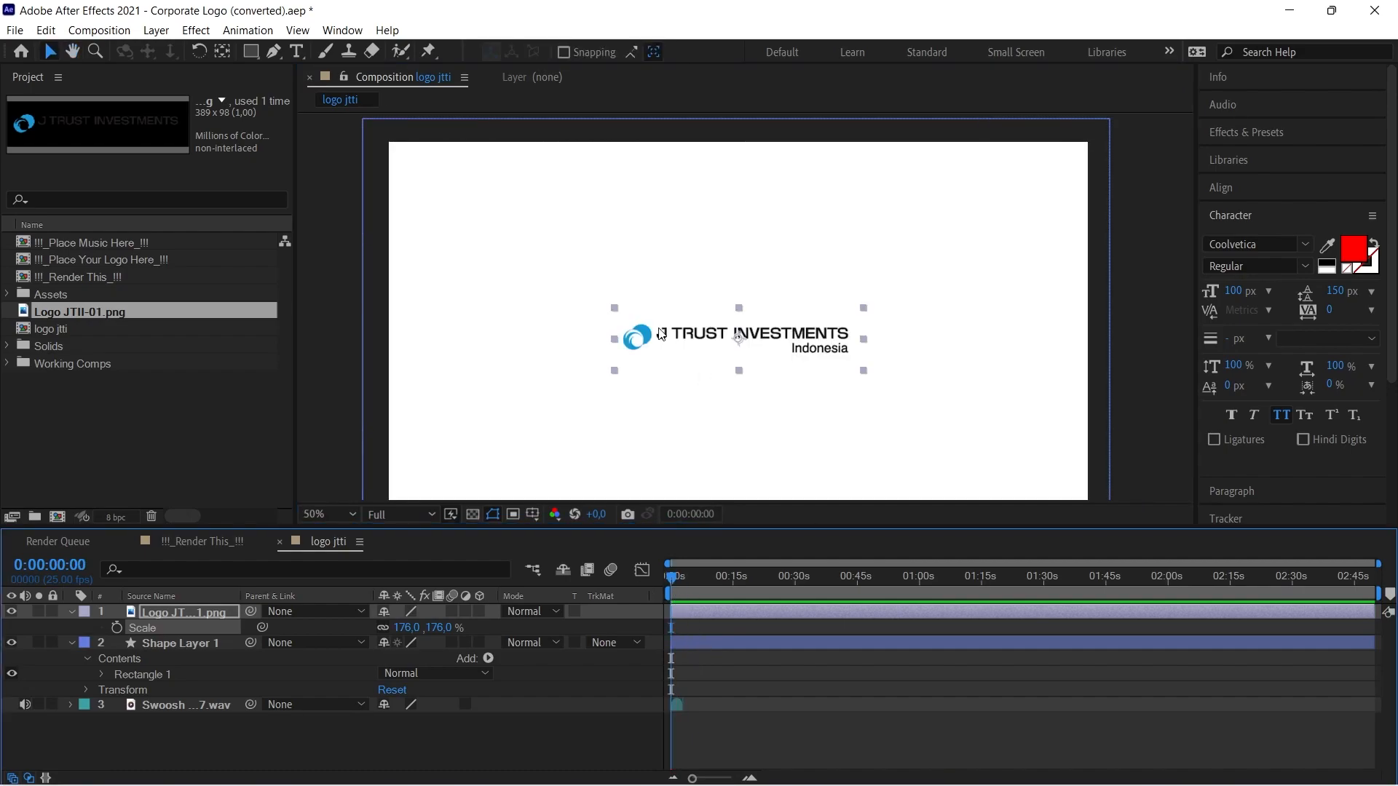
# Step: Move the logo layer straight up to near the upper edge of the white background
pyautogui.hotkey('shift', 'Up')
pyautogui.hotkey('shift', 'Up')
pyautogui.hotkey('shift', 'Up')
pyautogui.hotkey('shift', 'Up')
pyautogui.hotkey('shift', 'Up')
pyautogui.hotkey('shift', 'Up')
pyautogui.hotkey('shift', 'Up')
pyautogui.hotkey('shift', 'Up')
pyautogui.hotkey('shift', 'Up')
pyautogui.hotkey('shift', 'Up')
pyautogui.hotkey('shift', 'Up')
pyautogui.hotkey('shift', 'Up')
pyautogui.hotkey('shift', 'Up')
pyautogui.hotkey('shift', 'Up')
pyautogui.hotkey('shift', 'Up')
pyautogui.hotkey('shift', 'Up')
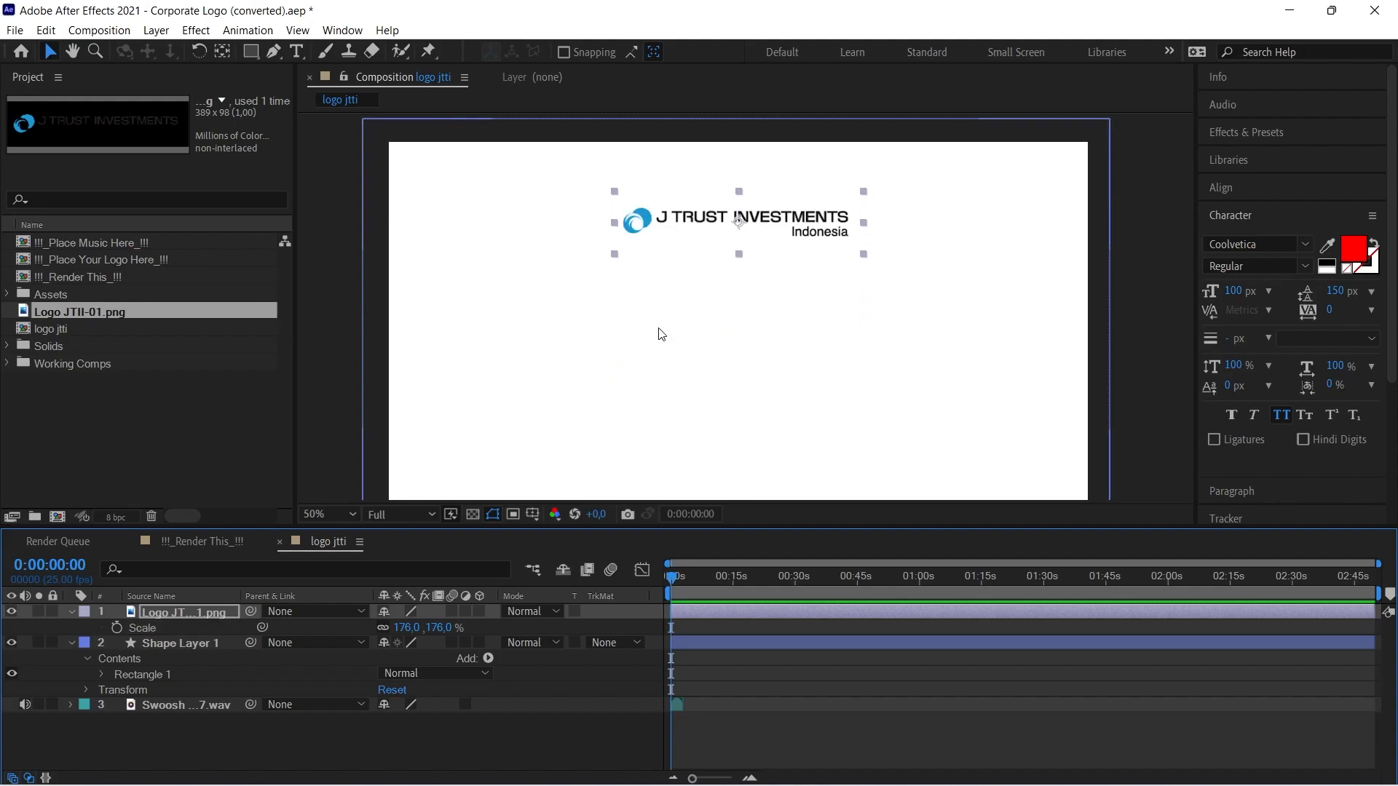
# Step: Start a new text layer in the empty area below the logo
pyautogui.scroll(-1, 671, 313)
pyautogui.click(446, 286)
pyautogui.hotkey('ctrl', 't')
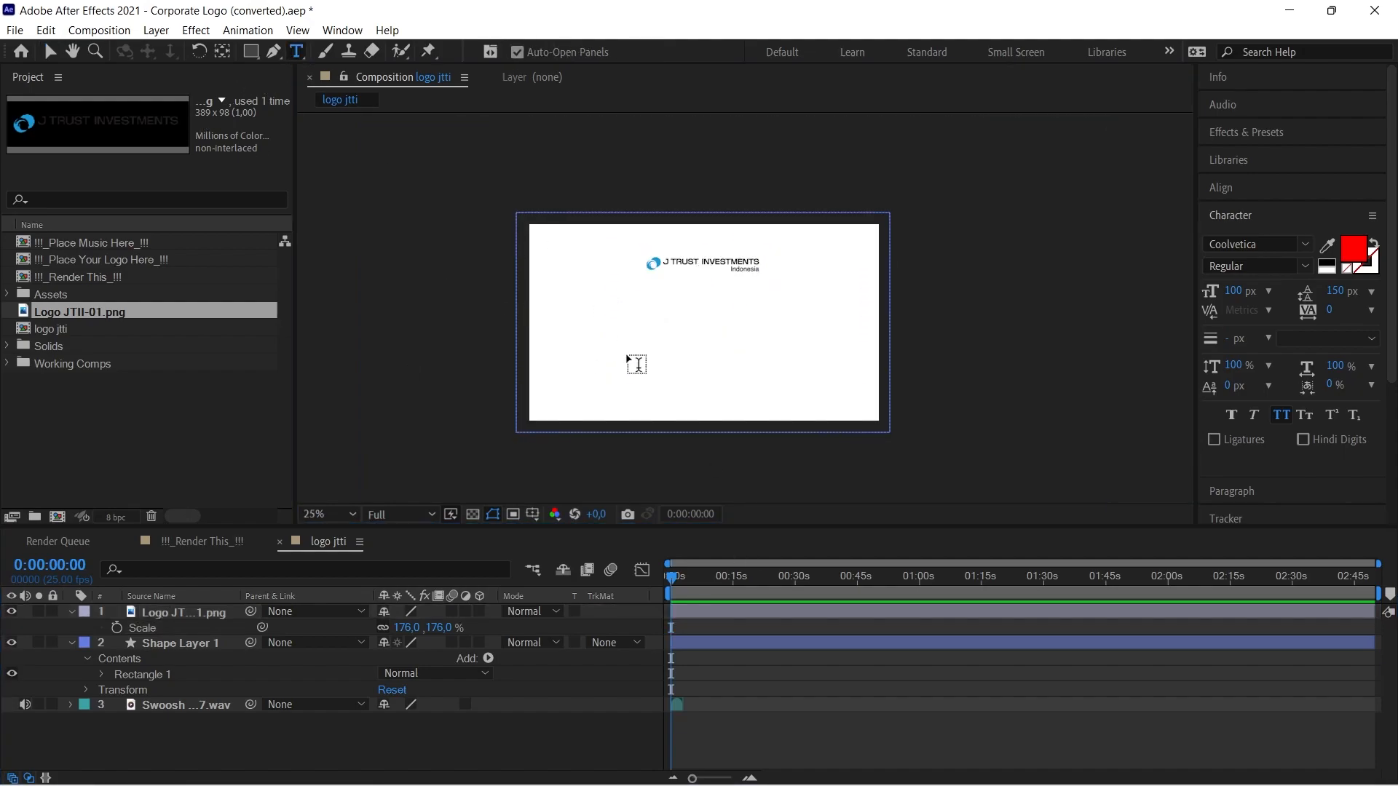
pyautogui.scroll(1, 653, 336)
pyautogui.click(653, 336)
pyautogui.write('PR')
pyautogui.press('BackSpace')
pyautogui.press('BackSpace')
pyautogui.press('BackSpace')
pyautogui.press('BackSpace')
pyautogui.press('BackSpace')
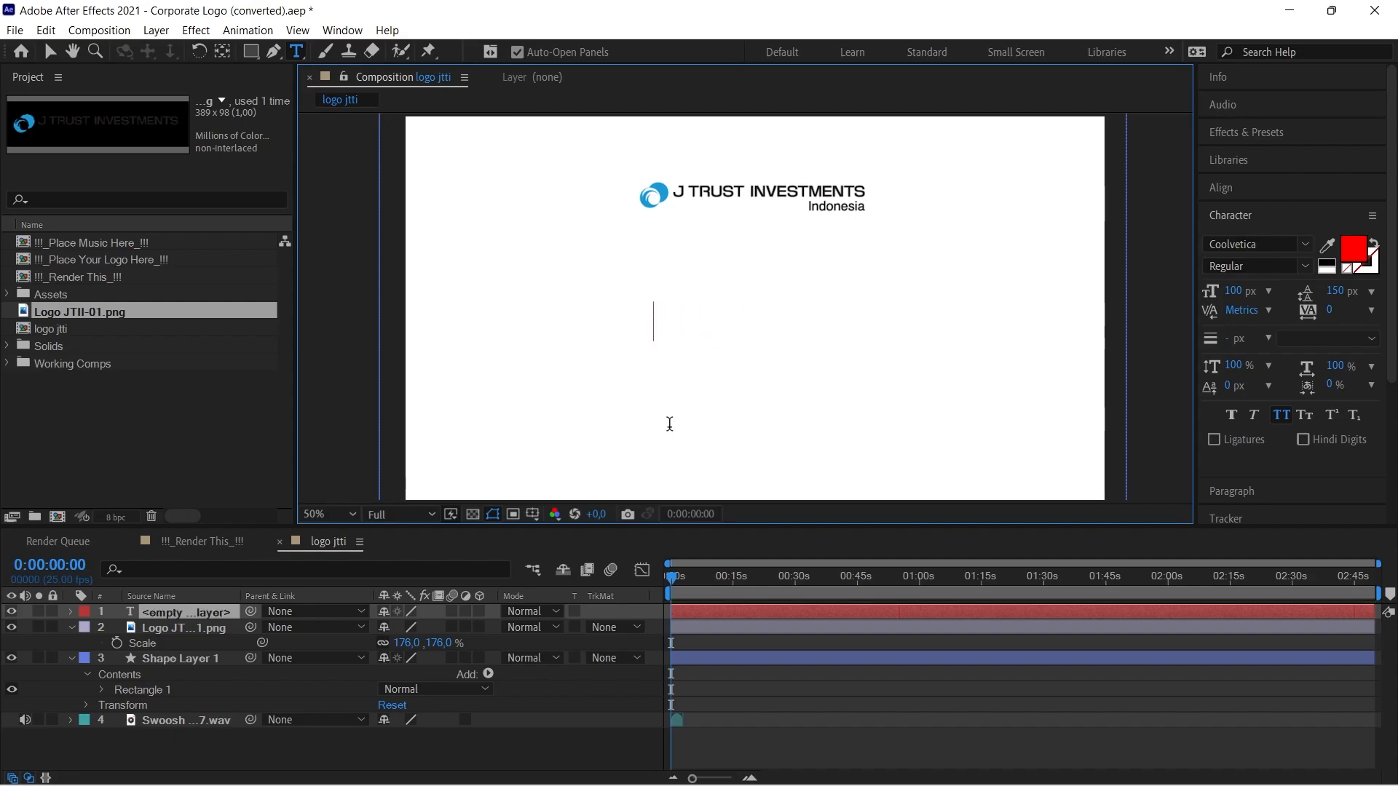
# Step: Enter LELANG HAK TANGGUNGAN as the new layer's text and centre it horizontally in the composition
pyautogui.write('LELANG HAK TANGGUNGAN')
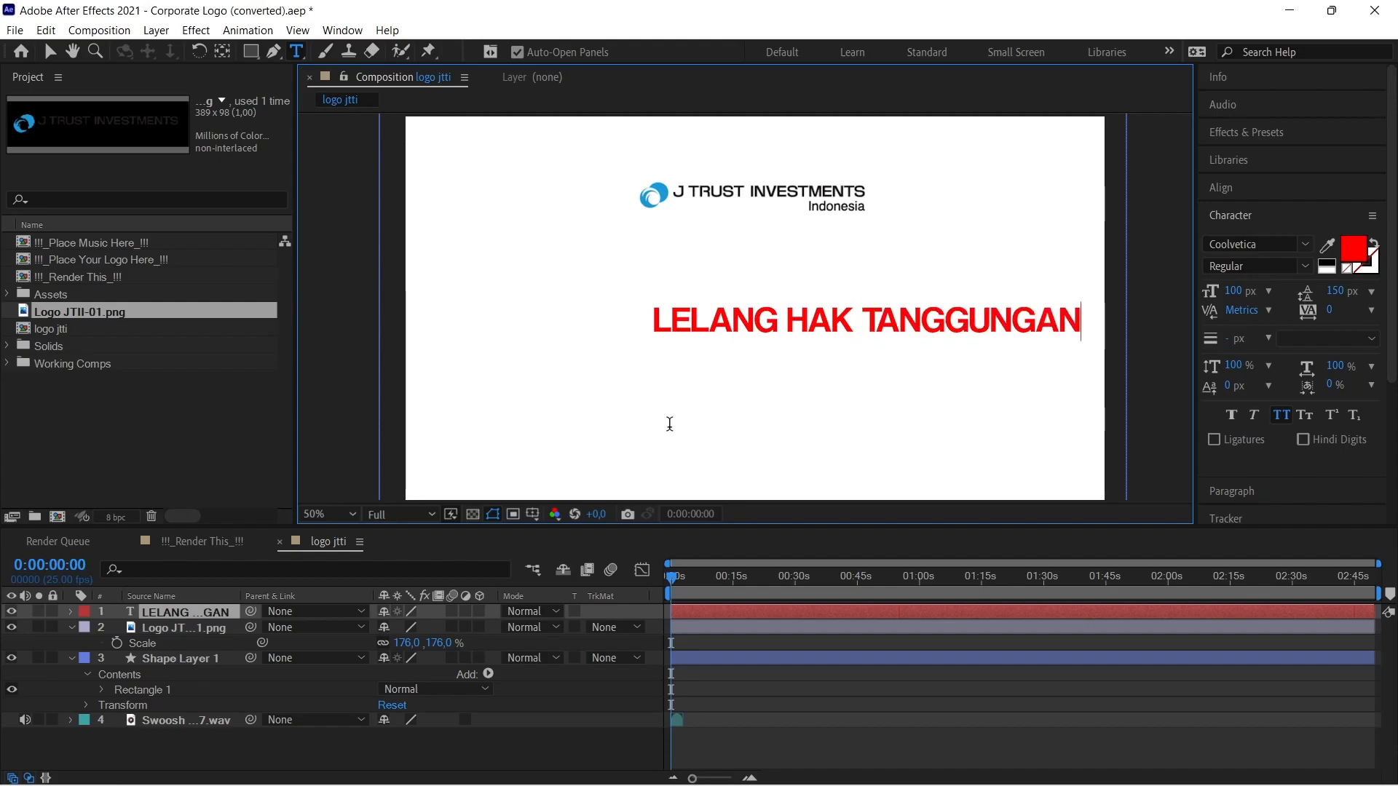
pyautogui.hotkey('ctrl', 'a')
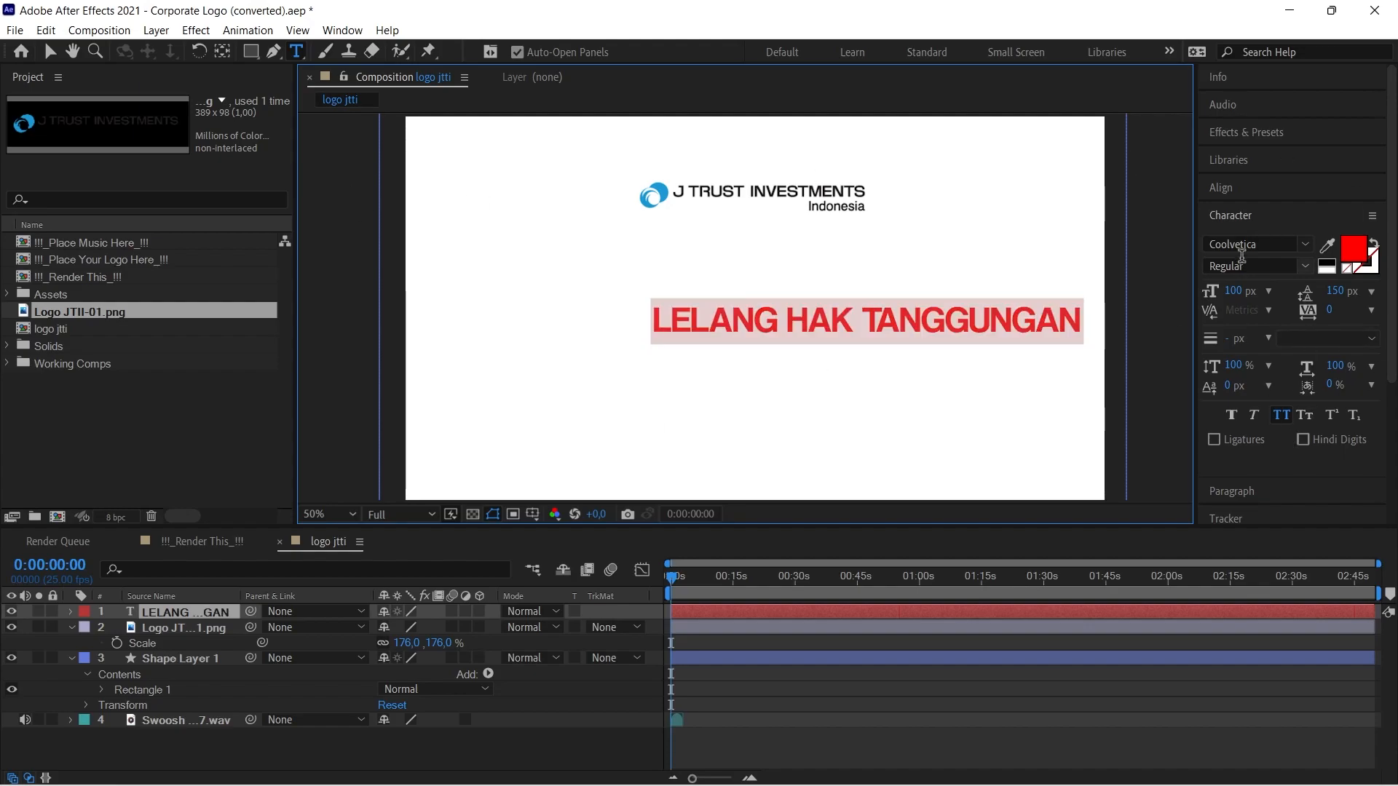
pyautogui.click(1229, 191)
pyautogui.click(1246, 233)
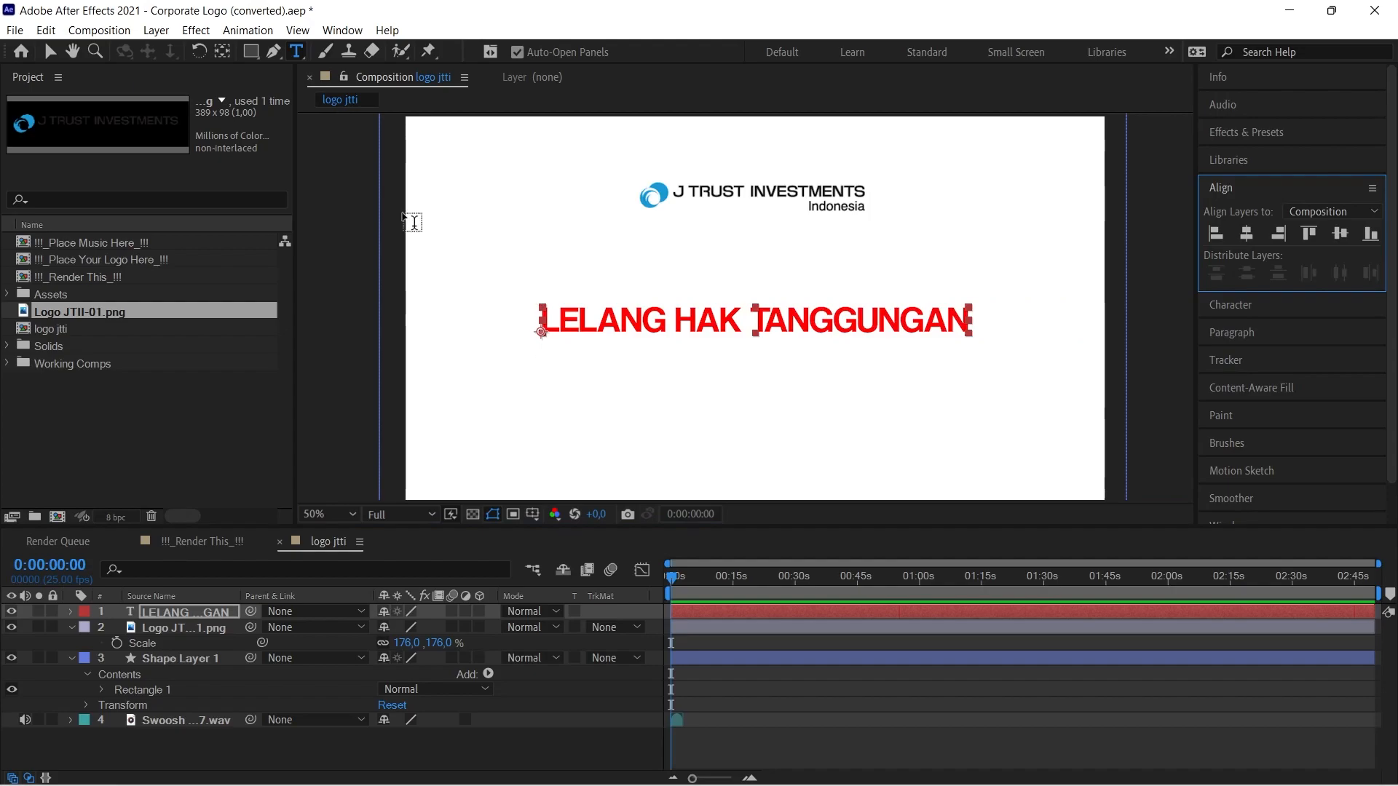
# Step: Try the Cubano font on the LELANG HAK TANGGUNGAN text
pyautogui.tripleClick(573, 312)
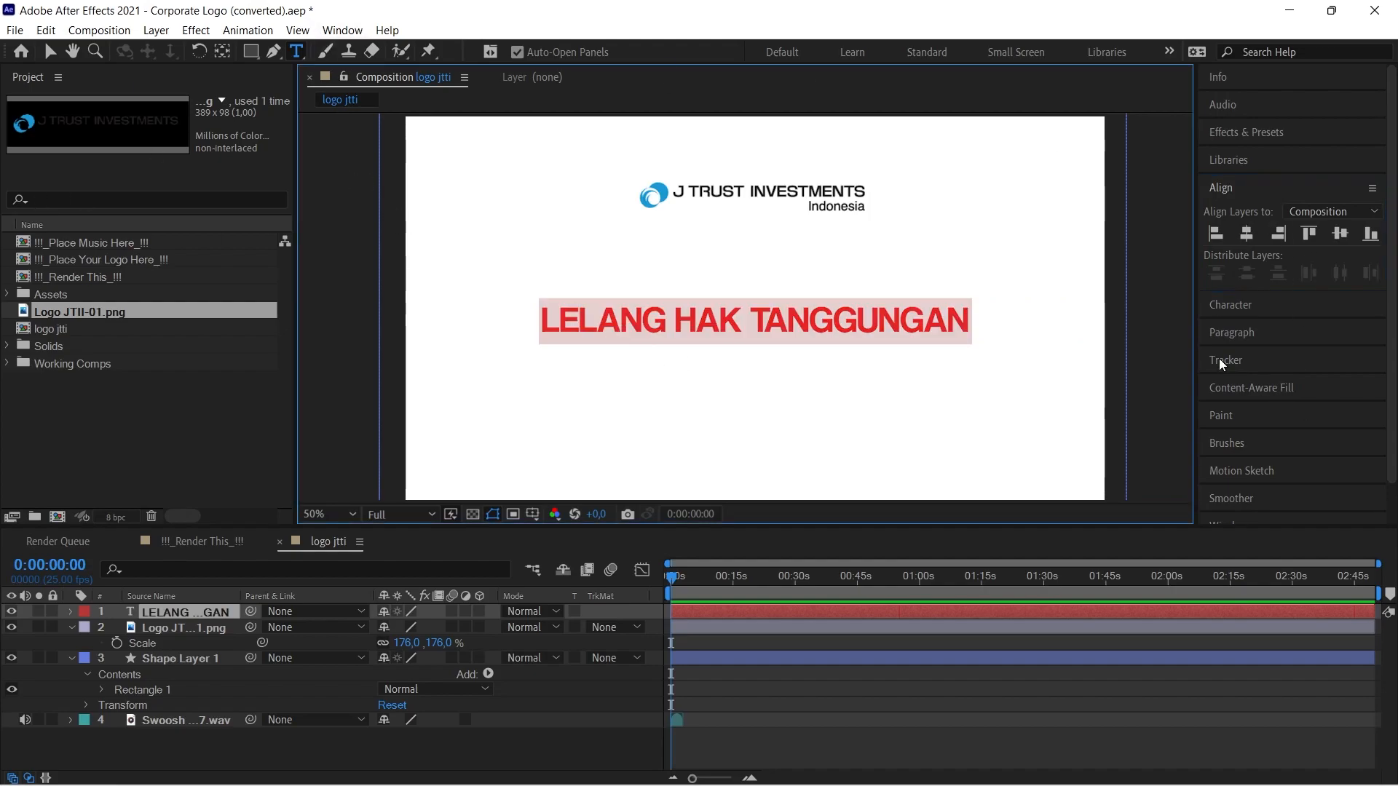
pyautogui.click(1234, 311)
pyautogui.click(1305, 248)
pyautogui.scroll(-3, 1265, 435)
pyautogui.click(1270, 426)
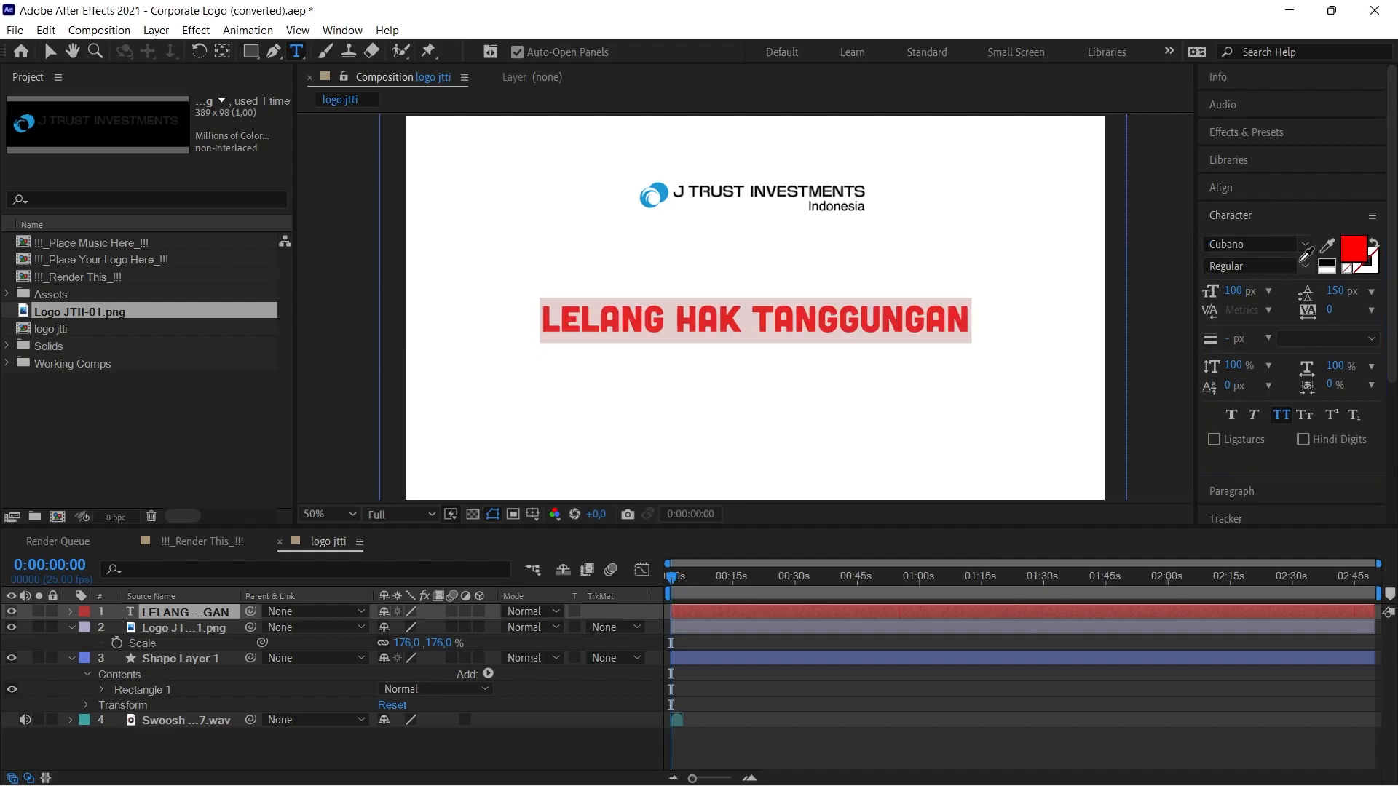
# Step: Try the Fredoka One font on the LELANG HAK TANGGUNGAN text
pyautogui.click(1247, 218)
pyautogui.click(1248, 221)
pyautogui.click(1307, 248)
pyautogui.click(1306, 248)
pyautogui.click(1309, 249)
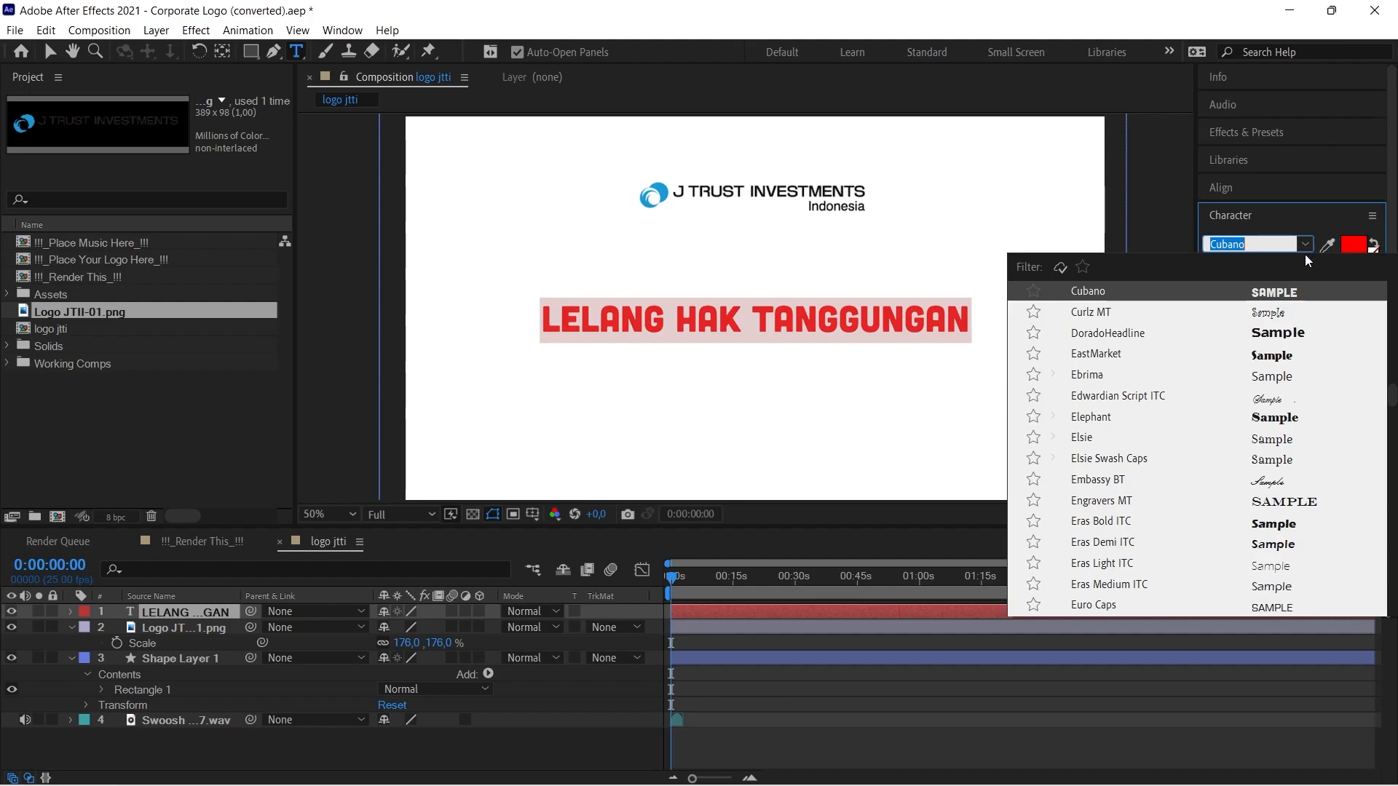
pyautogui.scroll(-3, 1272, 558)
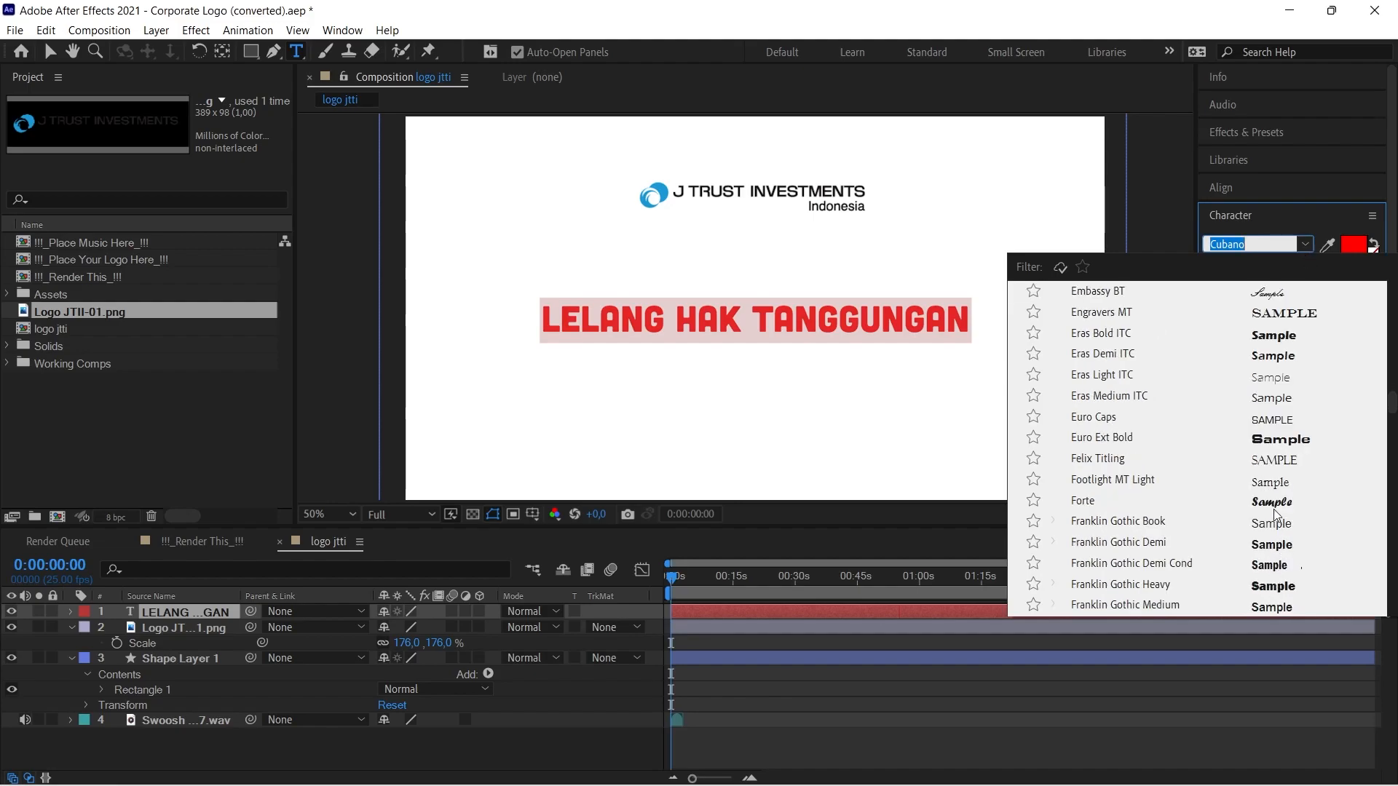
pyautogui.scroll(-5, 1276, 521)
pyautogui.click(1270, 336)
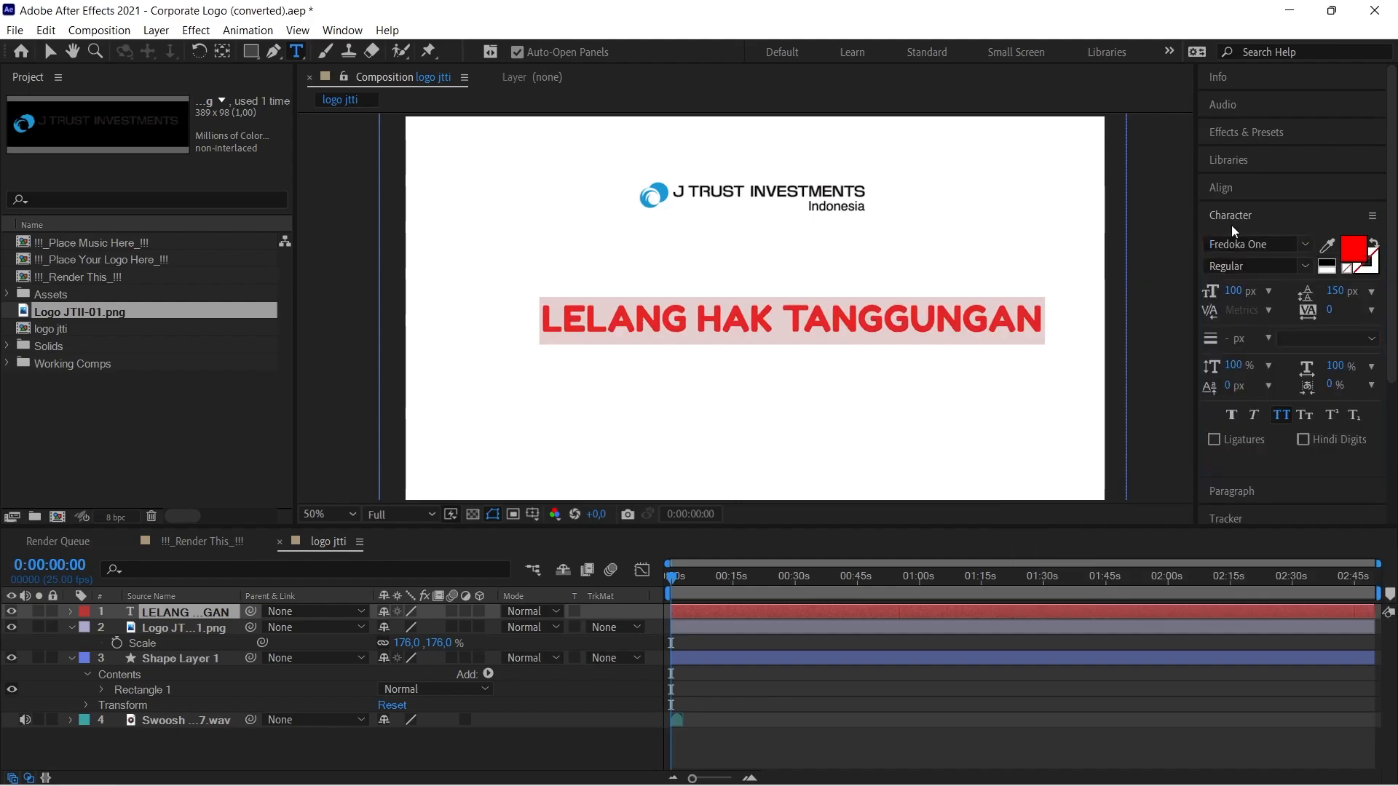
# Step: Set the font of the LELANG HAK TANGGUNGAN text to Heavitas
pyautogui.click(1305, 245)
pyautogui.scroll(-5, 1267, 576)
pyautogui.click(1272, 545)
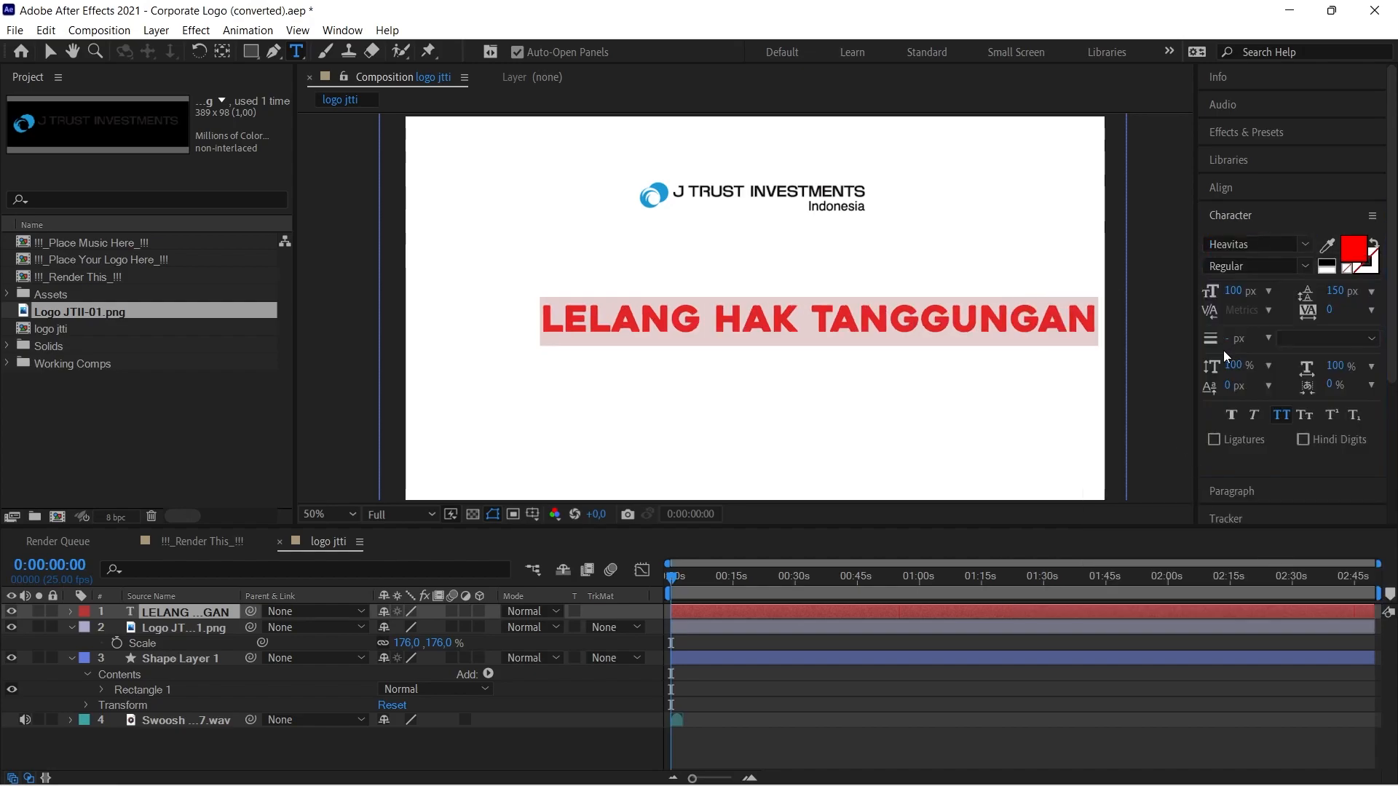
# Step: Set the text layer's anchor point to 766, -36 at the text's middle and centre the layer horizontally in the composition
pyautogui.click(50, 52)
pyautogui.press('a')
pyautogui.moveTo(407, 627); pyautogui.dragTo(486, 620)
pyautogui.hotkey('ctrl', 'z')
pyautogui.moveTo(383, 628)
pyautogui.mouseDown()
pyautogui.moveTo(1091, 616)
pyautogui.moveTo(384, 626)
pyautogui.mouseUp()
pyautogui.click(1225, 188)
pyautogui.click(1246, 233)
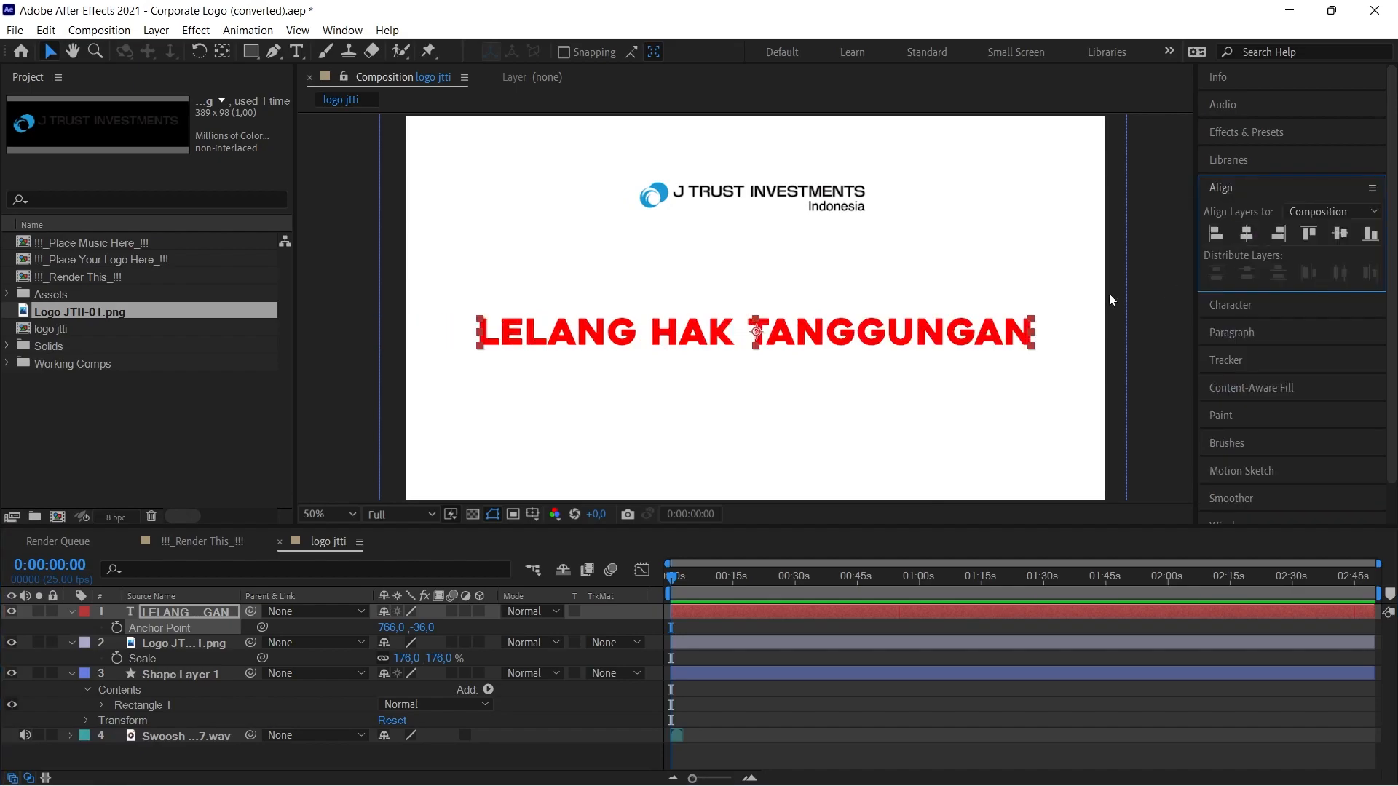
# Step: Reduce the font size of the LELANG HAK TANGGUNGAN text to 60 px
pyautogui.click(1242, 307)
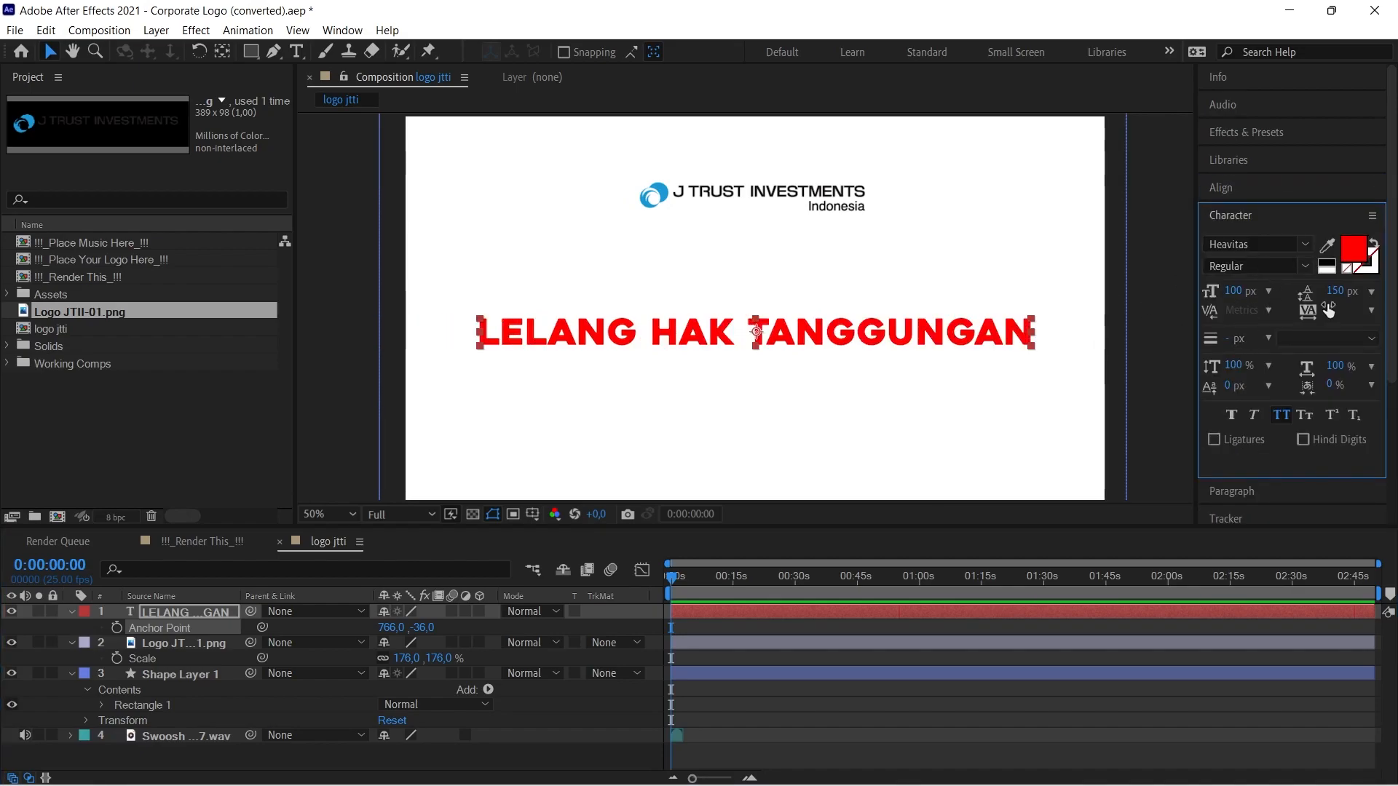
pyautogui.click(1269, 291)
pyautogui.click(1251, 471)
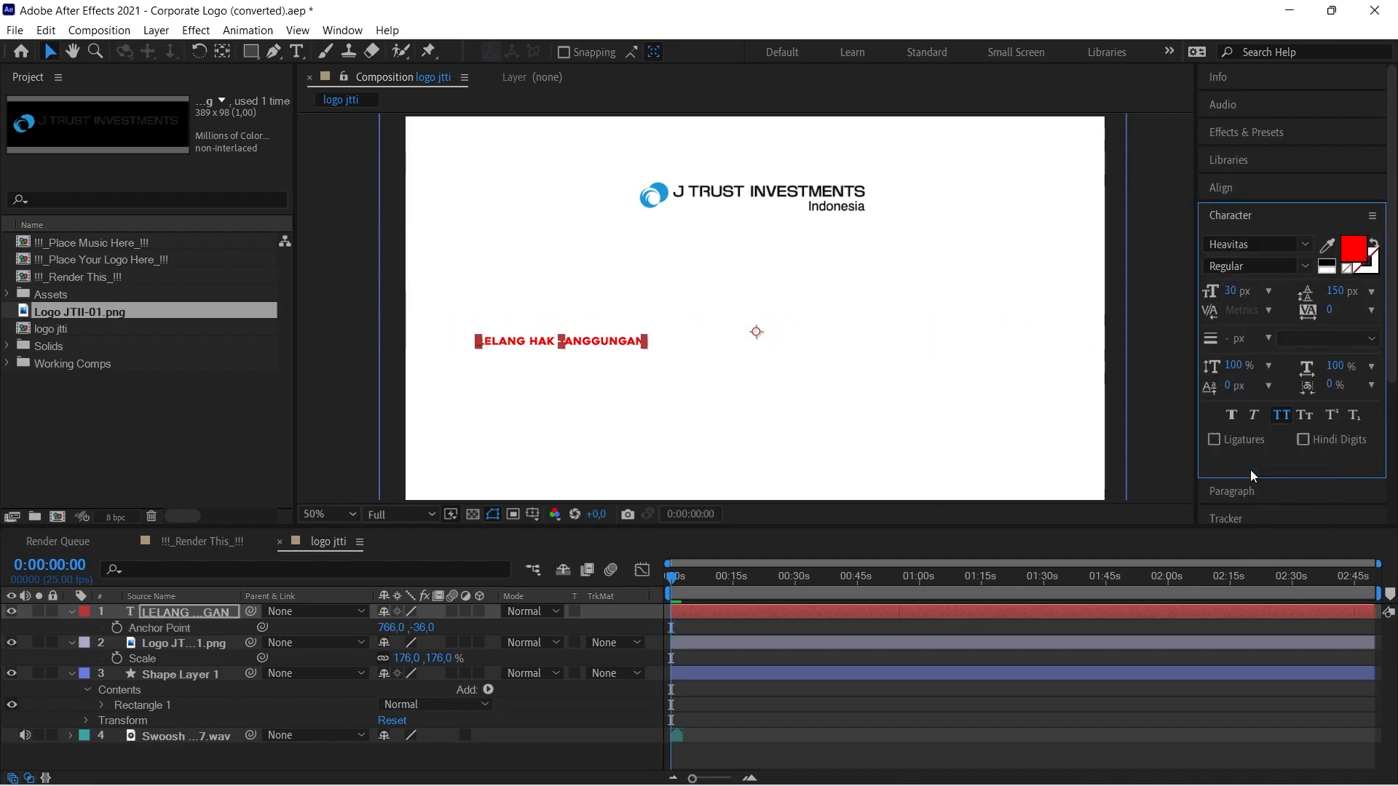
pyautogui.click(1269, 291)
pyautogui.click(1270, 505)
pyautogui.click(1281, 295)
pyautogui.click(1270, 523)
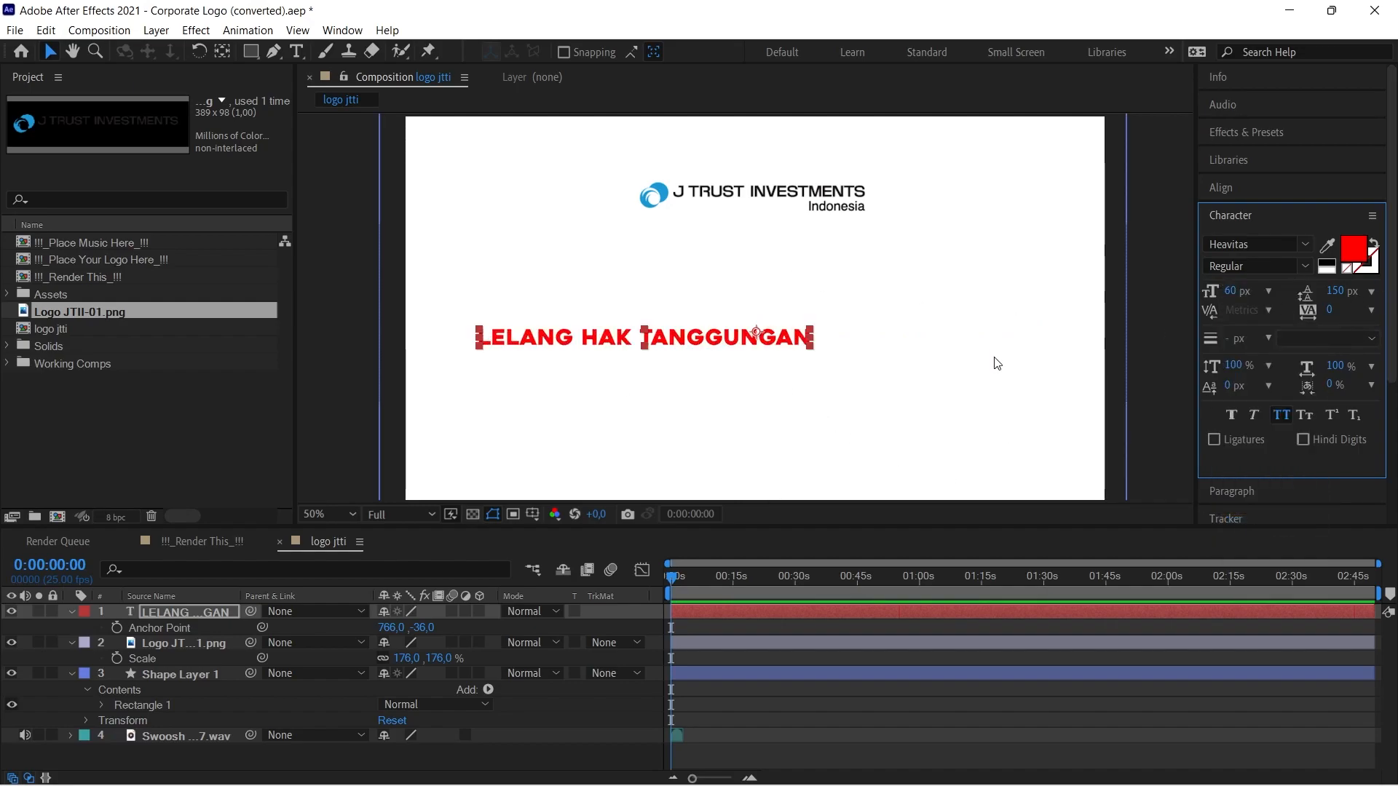
# Step: Set the resized text's anchor point to 457, -19 and realign the layer to the composition's horizontal centre
pyautogui.moveTo(426, 627); pyautogui.dragTo(168, 630)
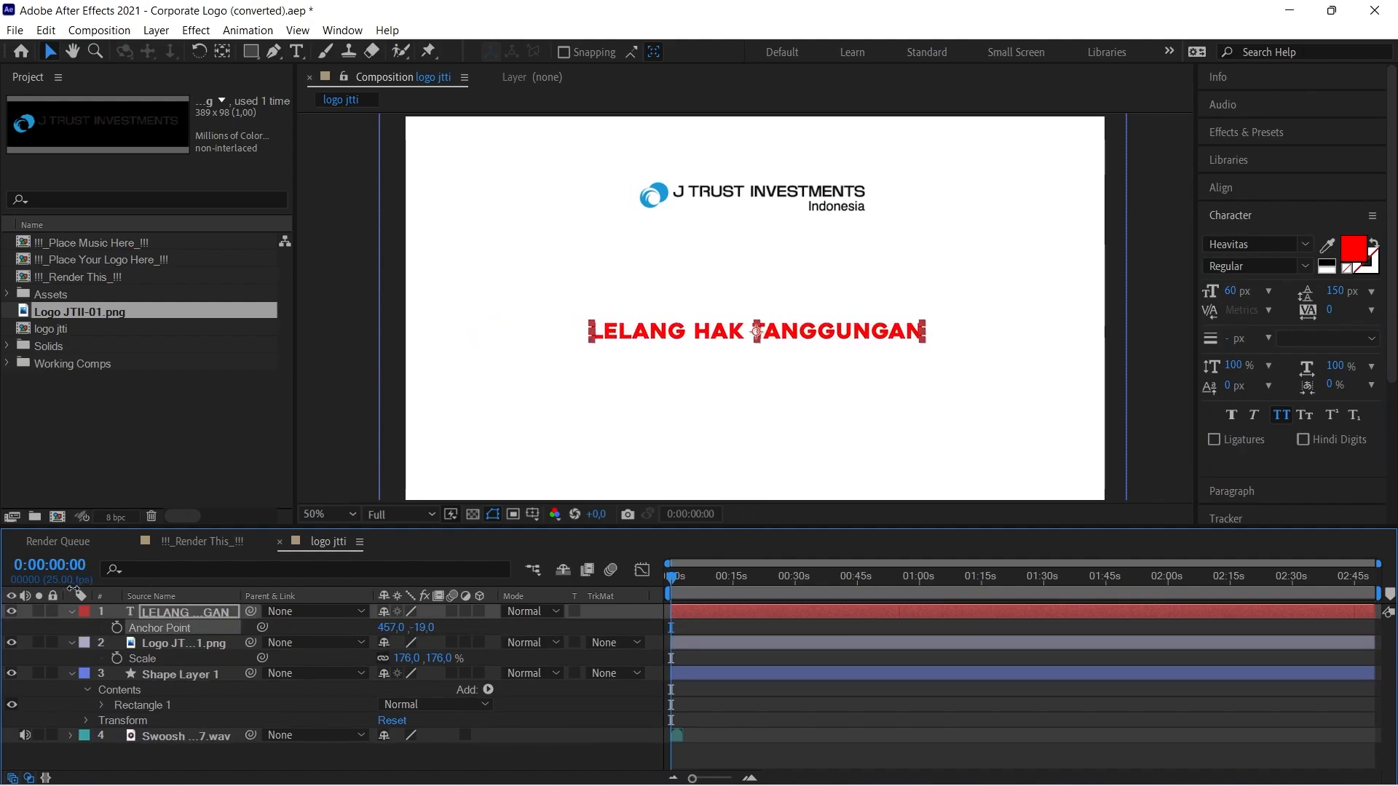
pyautogui.click(1221, 187)
pyautogui.click(1246, 233)
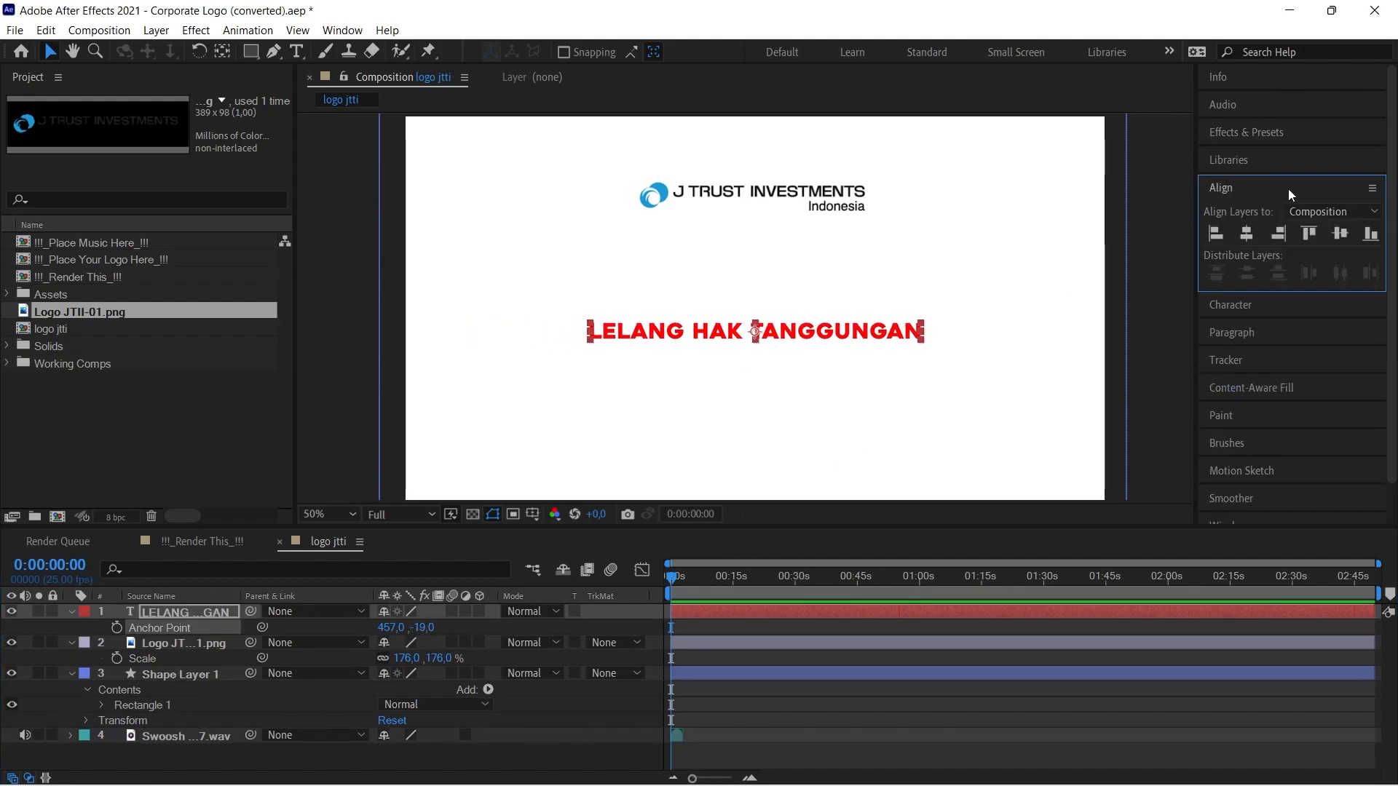
# Step: Change the fill colour of the LELANG HAK TANGGUNGAN text to dark grey
pyautogui.click(1228, 305)
pyautogui.click(1353, 247)
pyautogui.moveTo(468, 413); pyautogui.dragTo(368, 425)
pyautogui.click(795, 270)
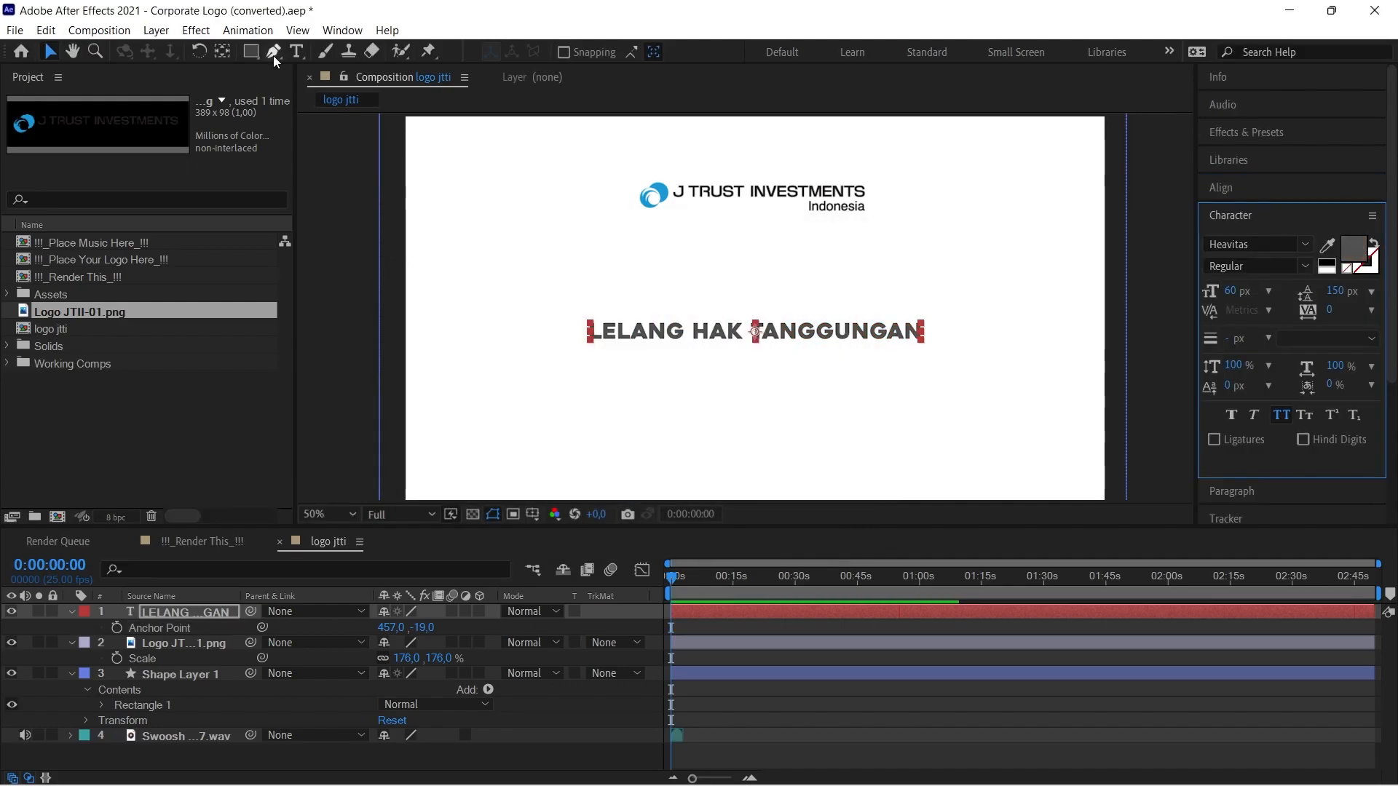
pyautogui.click(718, 618)
pyautogui.hotkey('shift', 'Up')
pyautogui.hotkey('shift', 'Up')
pyautogui.hotkey('shift', 'Up')
pyautogui.hotkey('shift', 'Up')
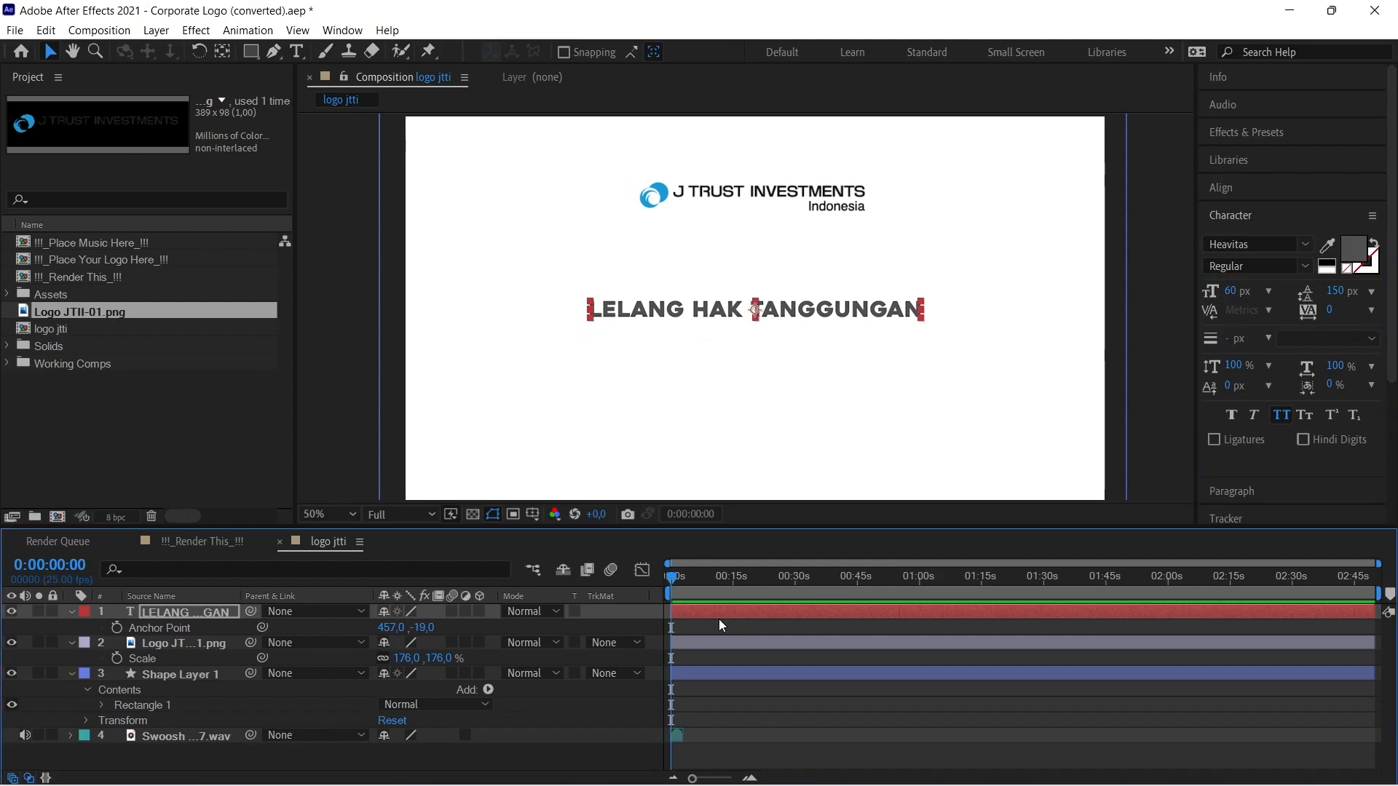
pyautogui.hotkey('shift', 'Down')
pyautogui.hotkey('shift', 'Down')
pyautogui.hotkey('shift', 'Down')
pyautogui.hotkey('shift', 'Down')
# Step: Duplicate the LELANG HAK TANGGUNGAN text layer and move the copy up to sit between the logo and the original
pyautogui.hotkey('ctrl', 'd')
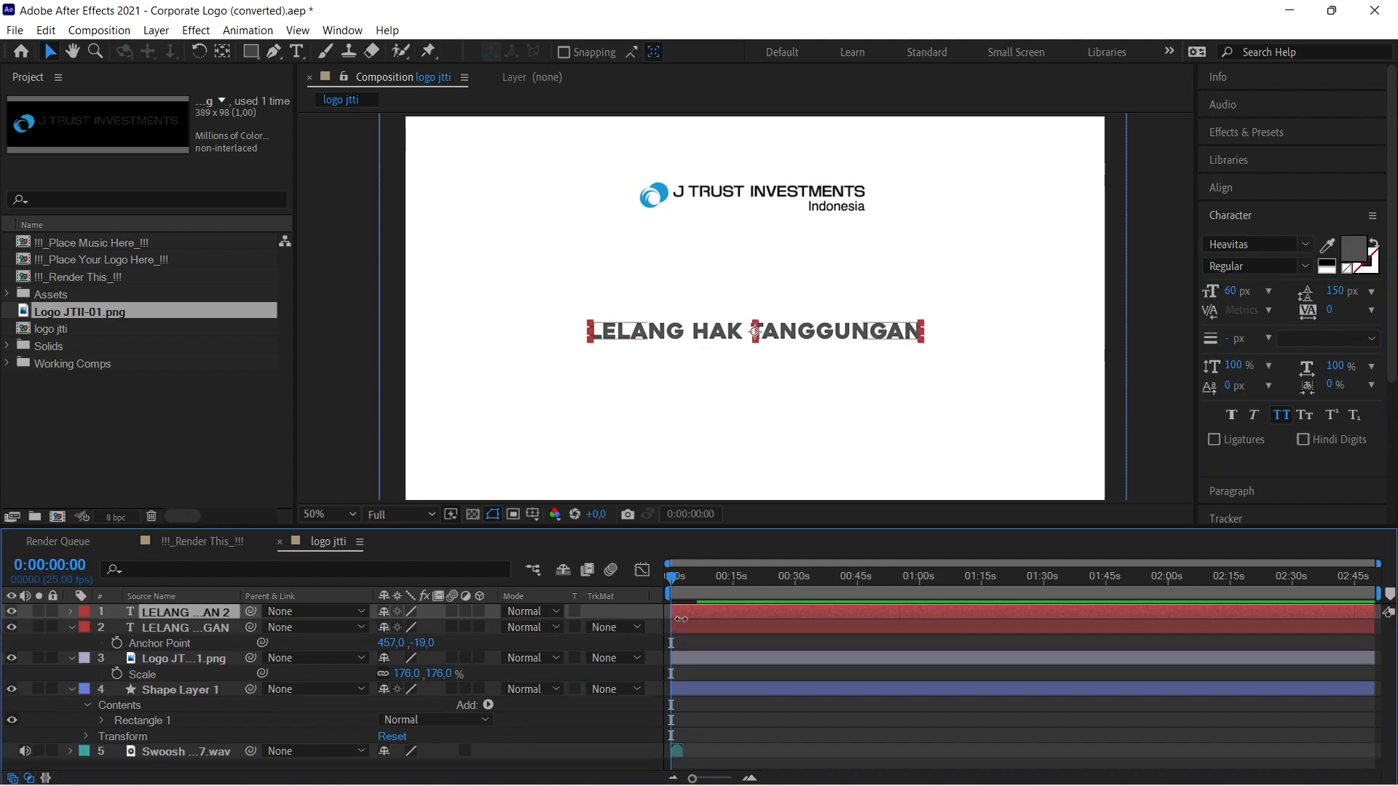
pyautogui.hotkey('shift', 'Up')
pyautogui.hotkey('shift', 'Up')
pyautogui.hotkey('shift', 'Up')
pyautogui.hotkey('shift', 'Up')
pyautogui.hotkey('shift', 'Up')
pyautogui.hotkey('shift', 'Up')
pyautogui.hotkey('shift', 'Up')
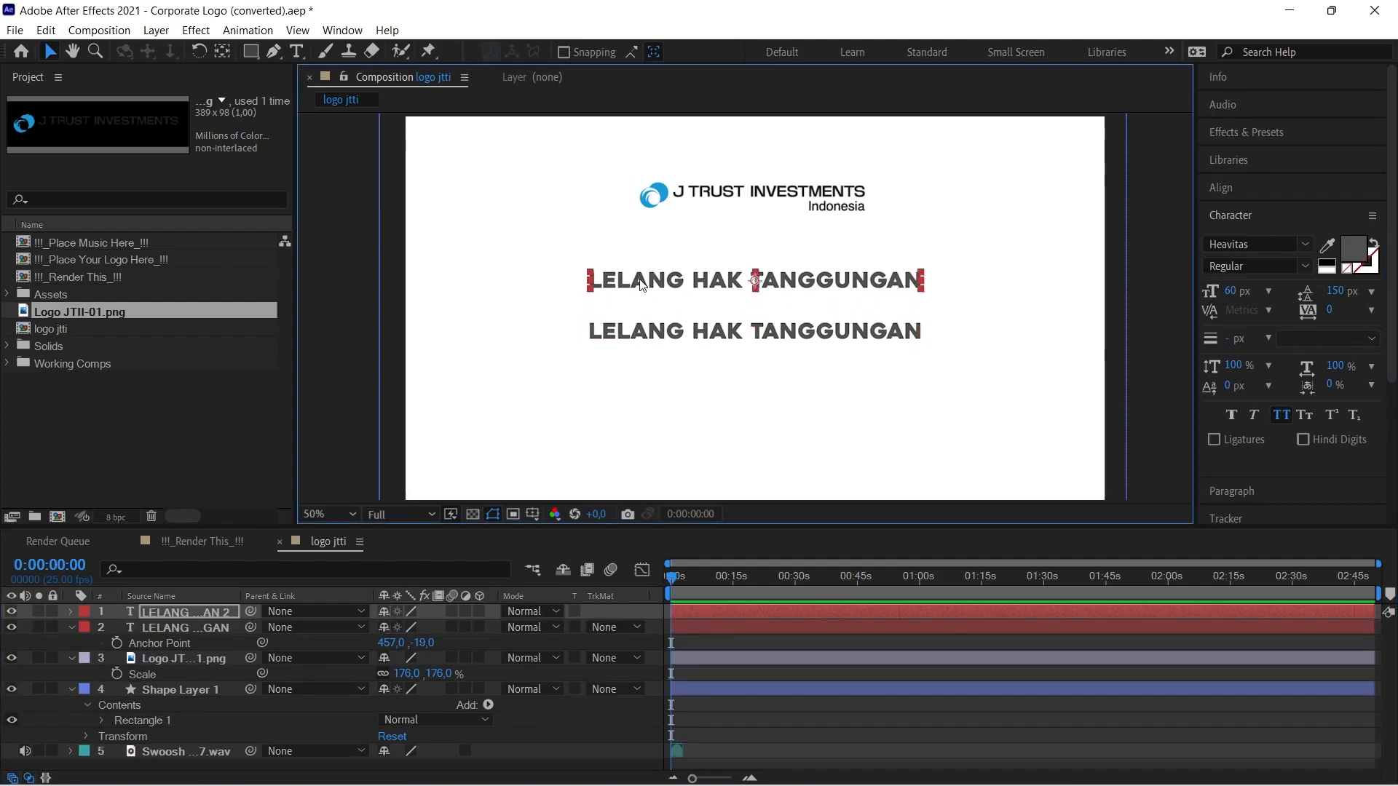
# Step: Replace the upper copy's text with "materi" and set its anchor point to 123, -19
pyautogui.doubleClick(639, 279)
pyautogui.write('mater')
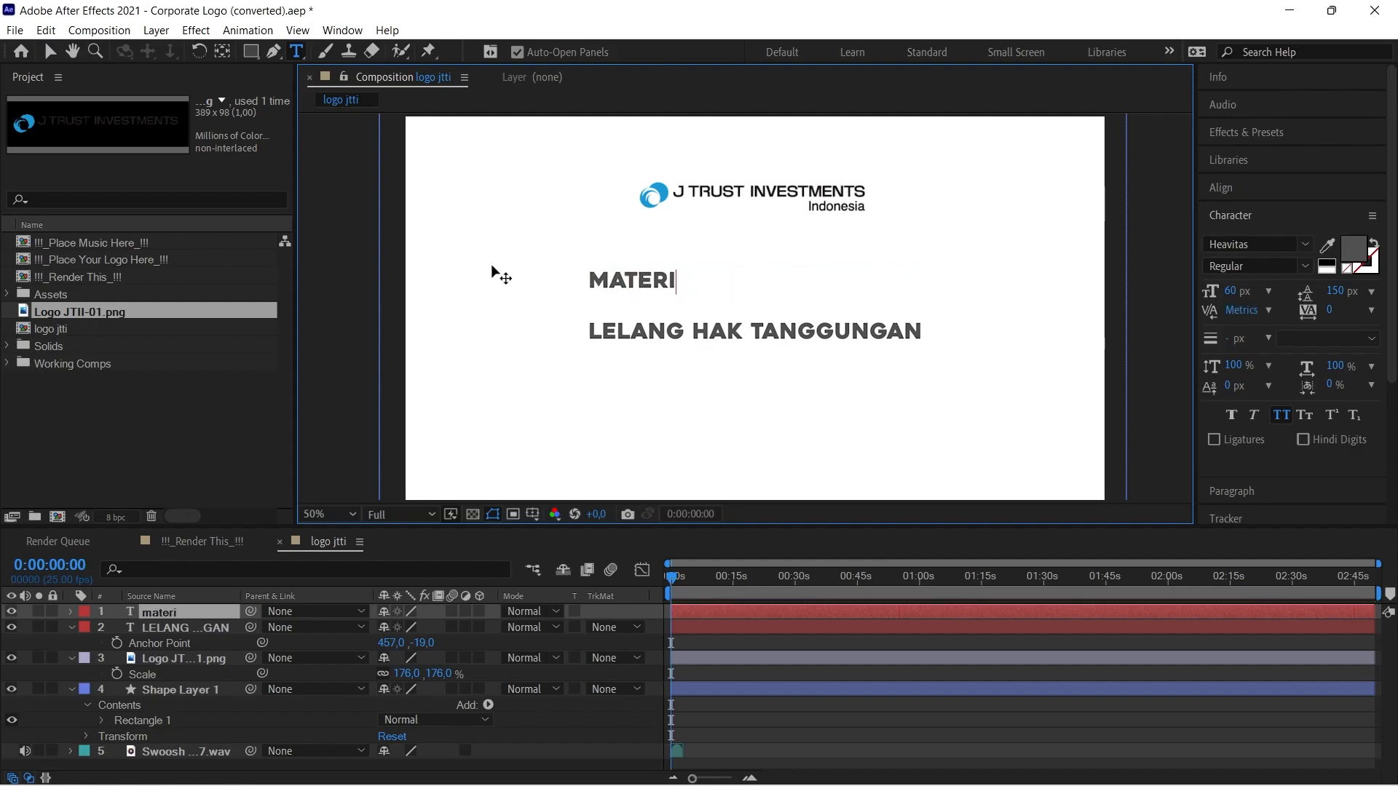
pyautogui.click(50, 51)
pyautogui.press('a')
pyautogui.moveTo(391, 627); pyautogui.dragTo(85, 626)
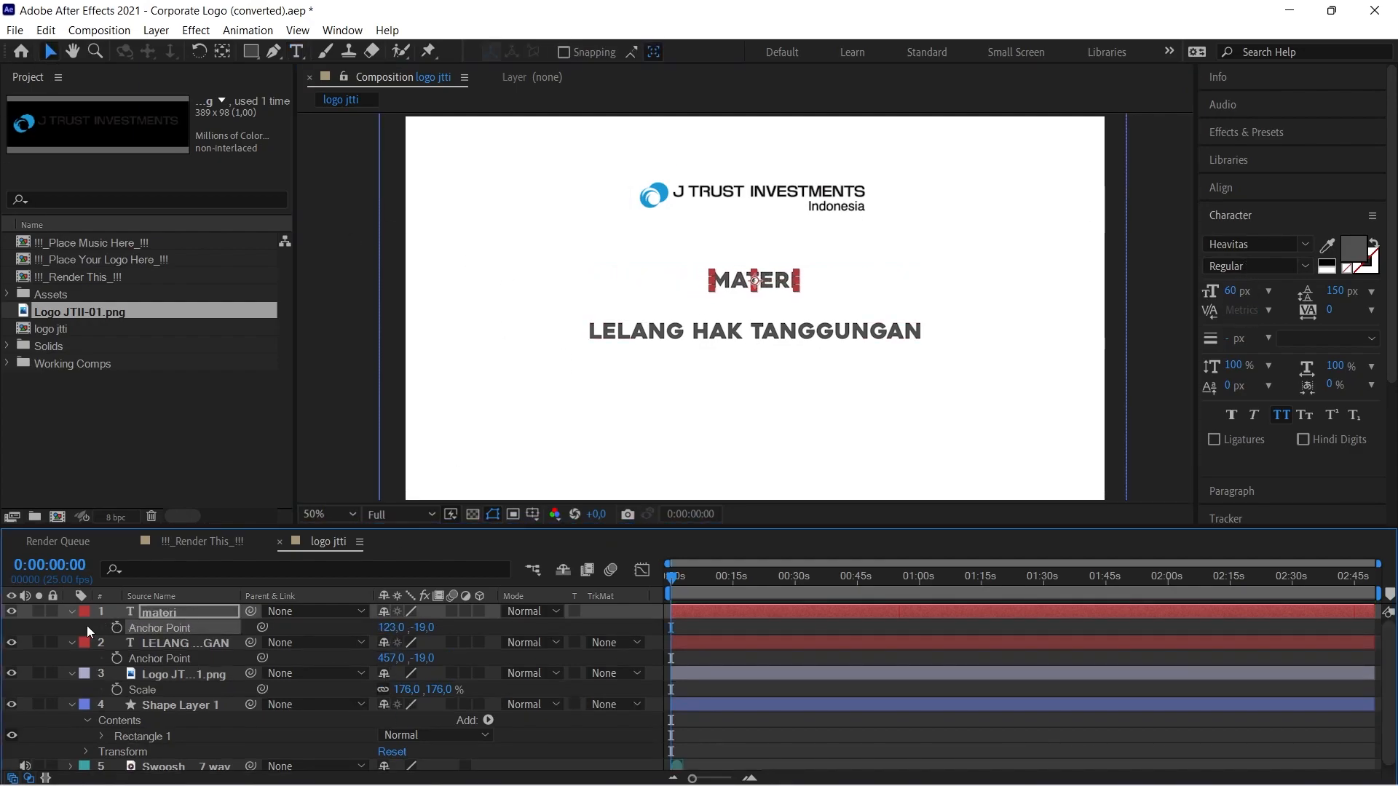
# Step: Centre the MATERI text horizontally in the composition and move it down to just above LELANG HAK TANGGUNGAN
pyautogui.click(1221, 188)
pyautogui.click(1245, 236)
pyautogui.click(1223, 314)
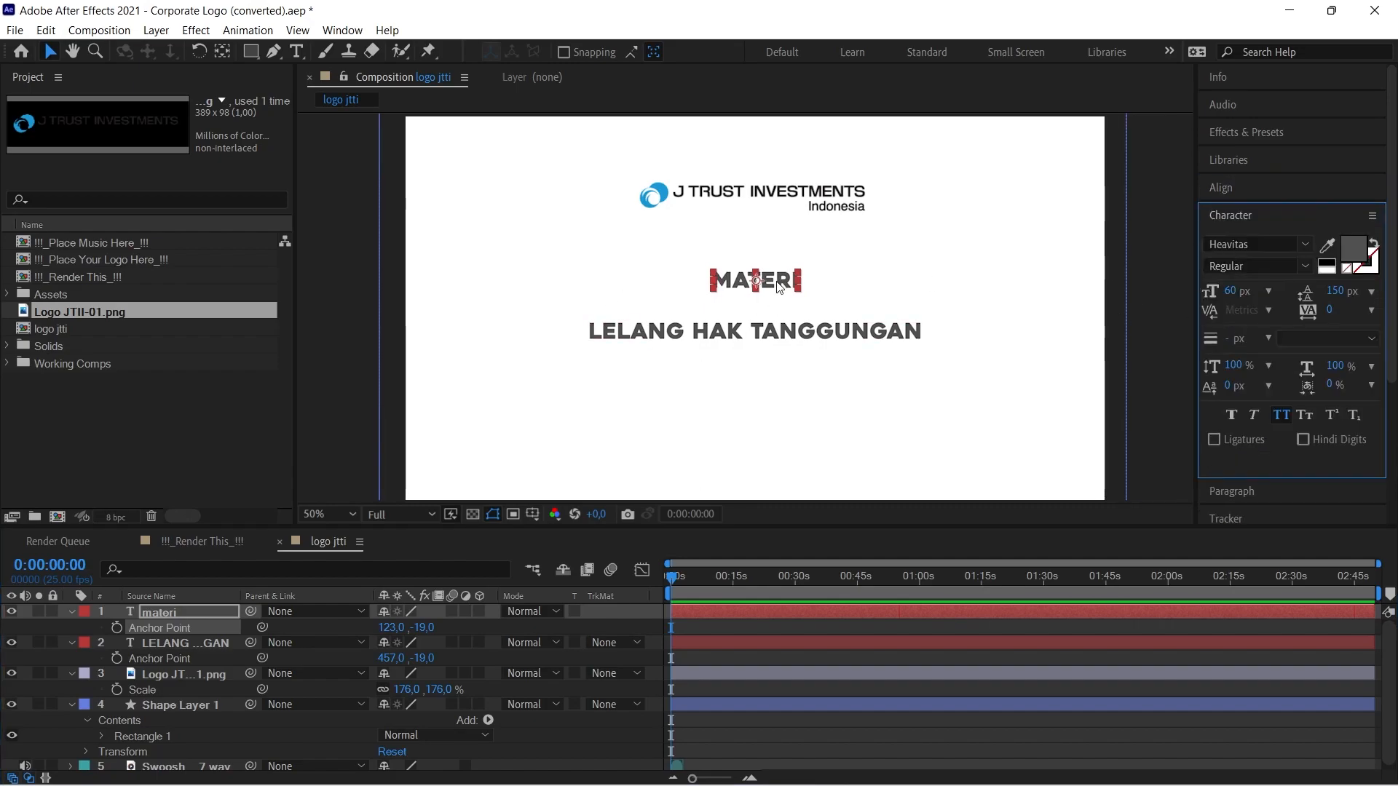
pyautogui.hotkey('shift', 'Down')
pyautogui.hotkey('shift', 'Down')
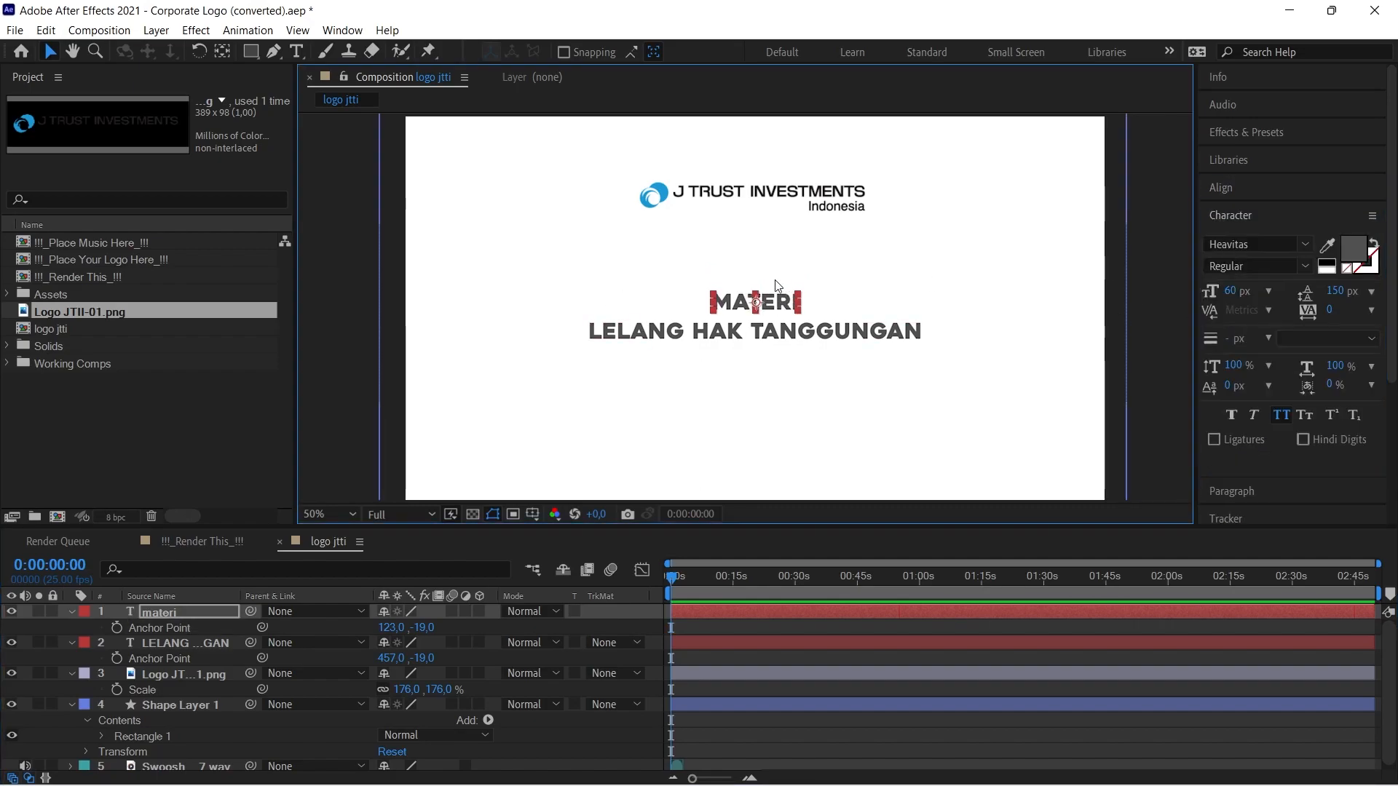
# Step: Duplicate the LELANG HAK TANGGUNGAN text layer again and move the copy down below the original
pyautogui.click(720, 337)
pyautogui.hotkey('ctrl', 'd')
pyautogui.hotkey('shift', 'Down')
pyautogui.hotkey('shift', 'Down')
pyautogui.hotkey('shift', 'Down')
pyautogui.hotkey('shift', 'Down')
pyautogui.hotkey('shift', 'Down')
pyautogui.hotkey('shift', 'Down')
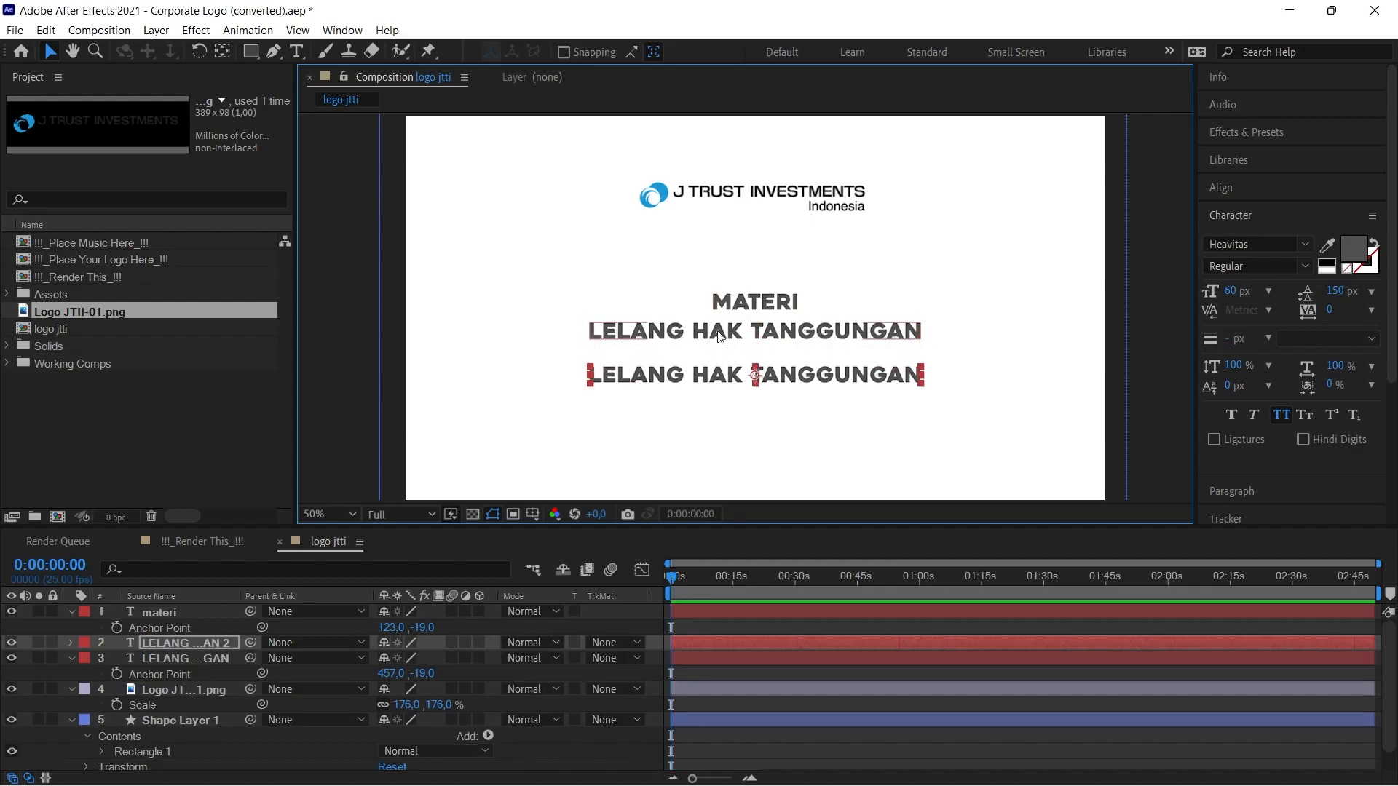
pyautogui.doubleClick(728, 380)
pyautogui.write('@2022')
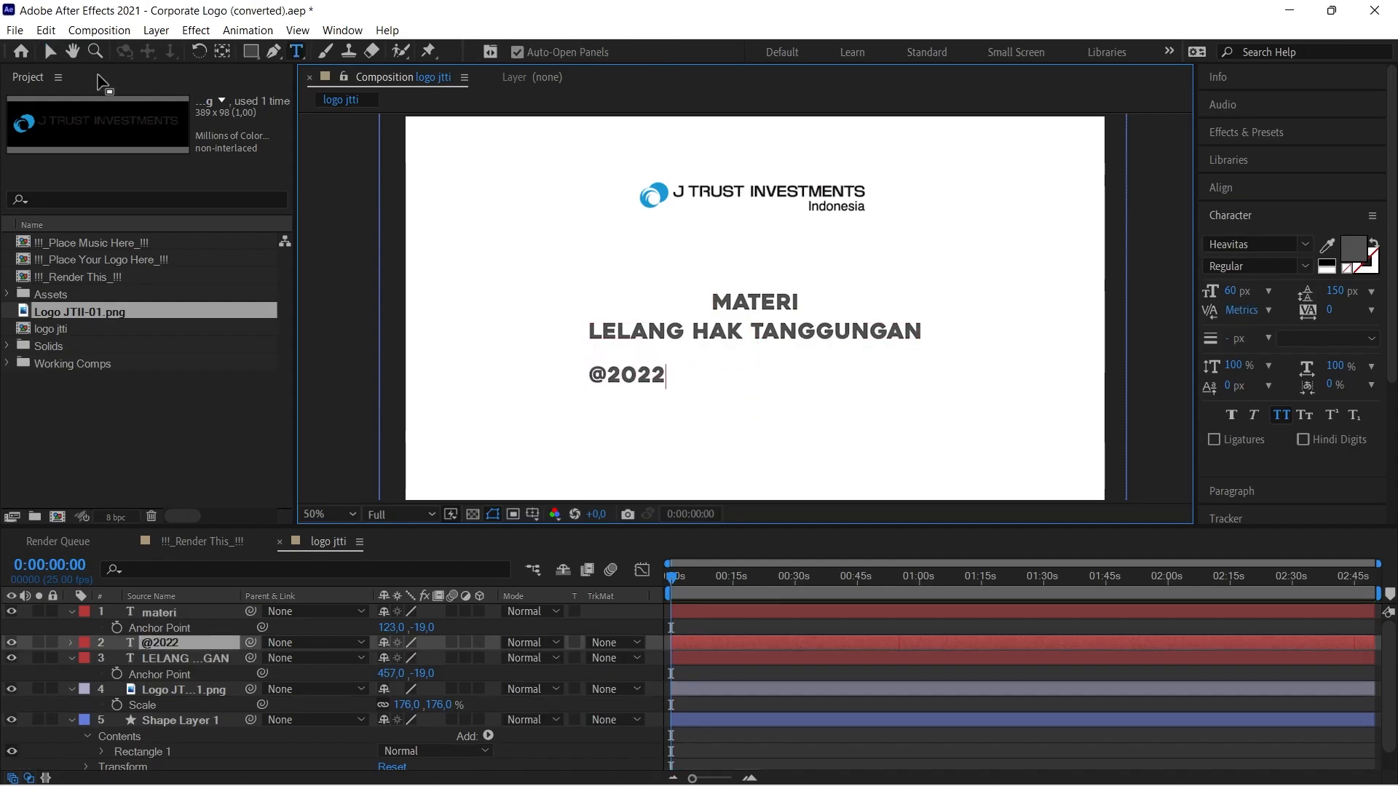
pyautogui.click(50, 52)
pyautogui.press('a')
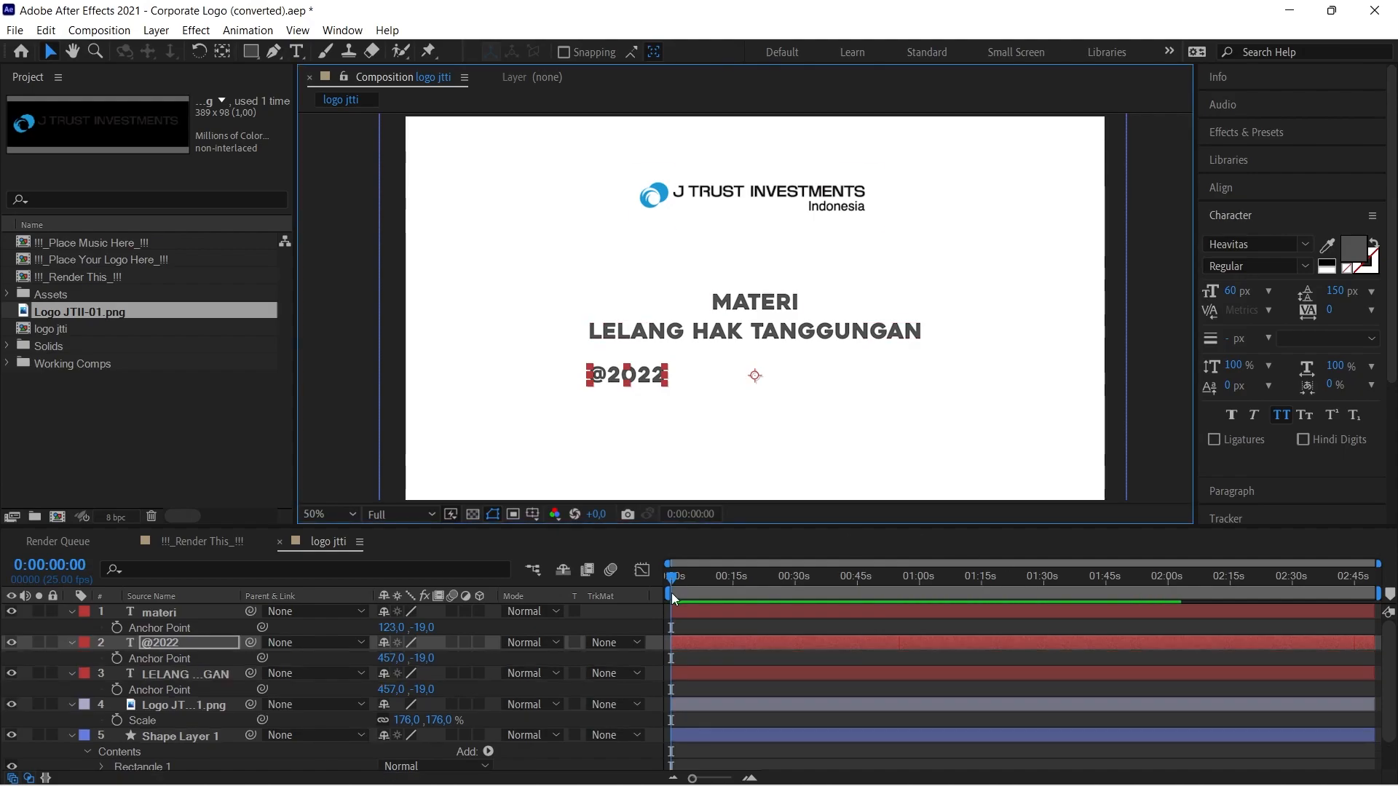
pyautogui.moveTo(386, 657); pyautogui.dragTo(131, 657)
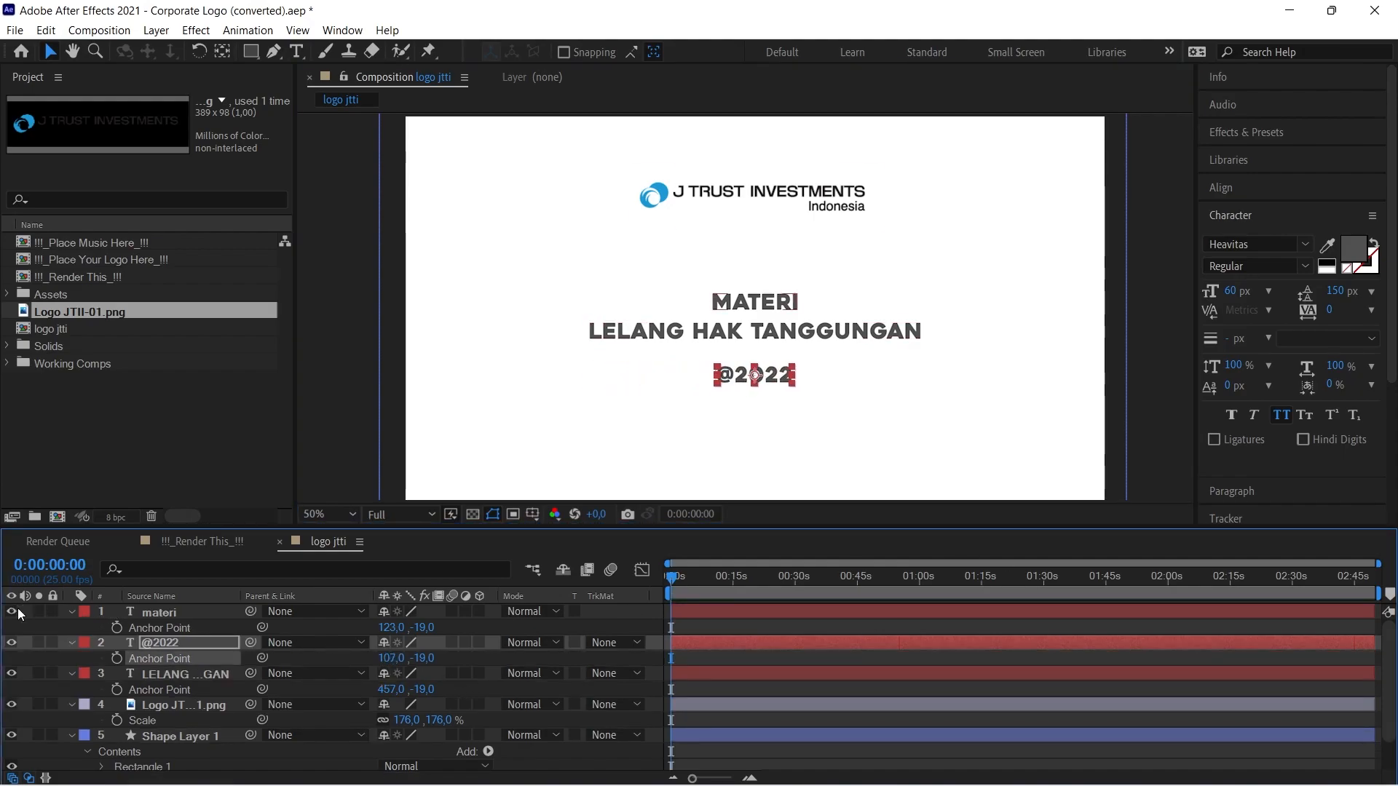
pyautogui.click(1237, 187)
pyautogui.click(785, 381)
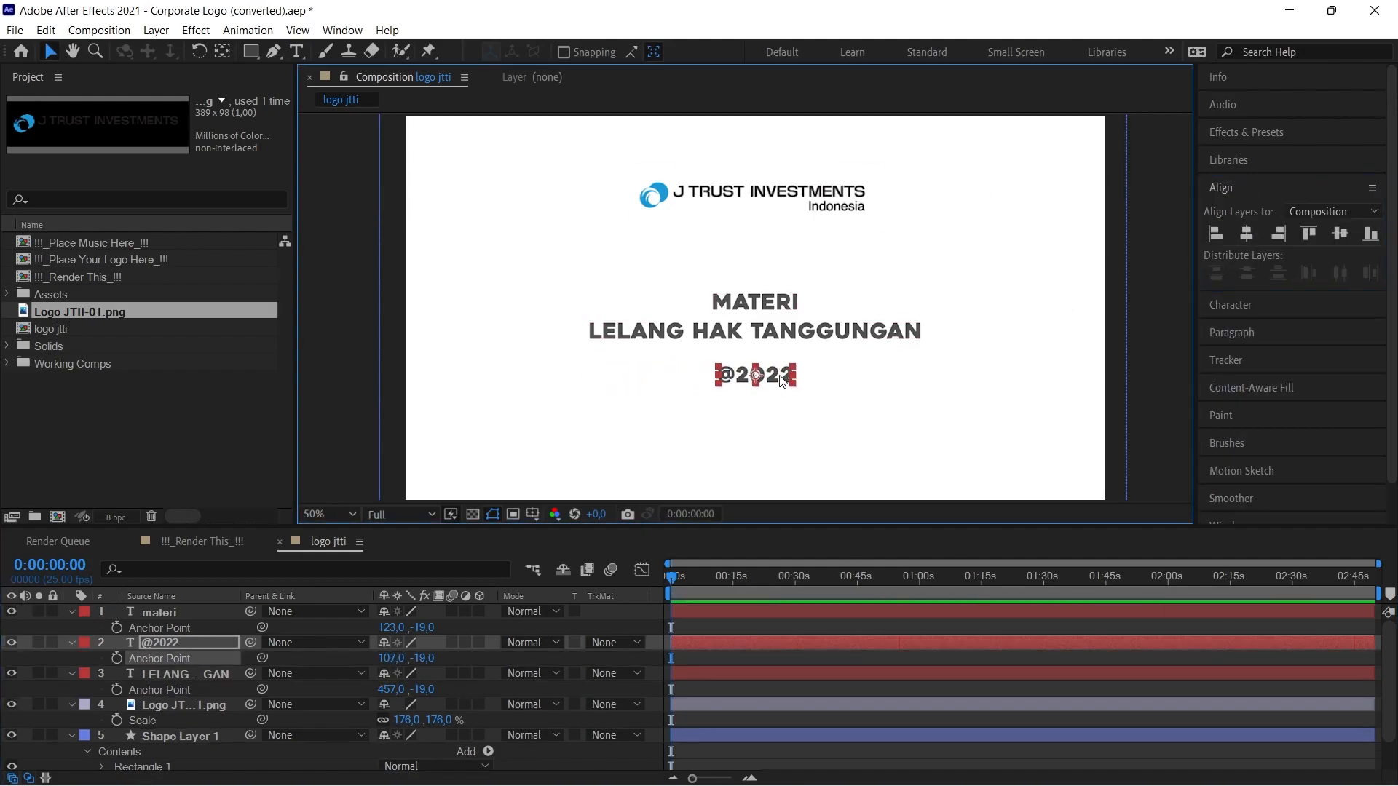
pyautogui.hotkey('shift', 'Up')
pyautogui.hotkey('shift', 'Up')
pyautogui.hotkey('shift', 'Up')
pyautogui.hotkey('shift', 'Up')
pyautogui.click(1231, 305)
pyautogui.click(1229, 219)
pyautogui.click(1238, 215)
pyautogui.click(1303, 245)
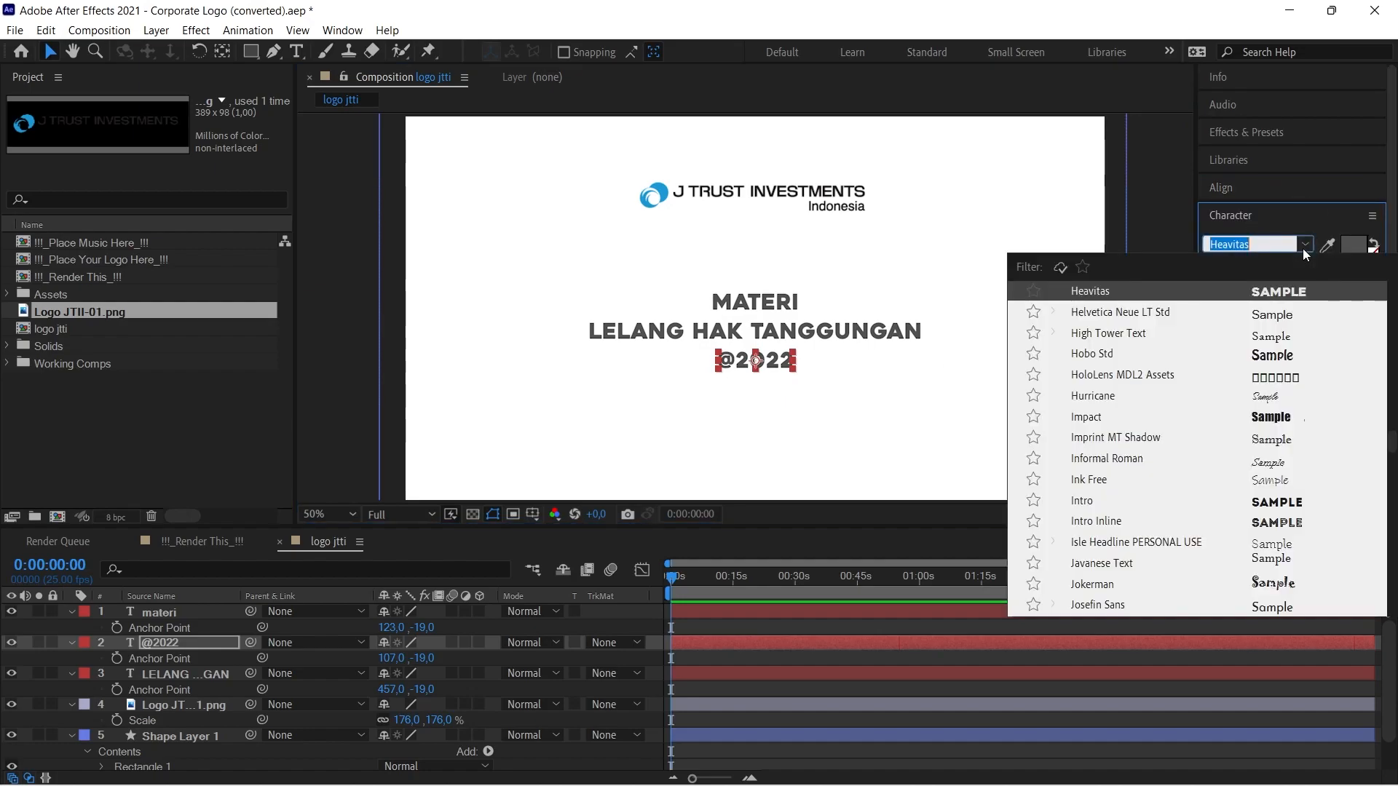
pyautogui.scroll(5, 1118, 338)
pyautogui.scroll(10, 1116, 338)
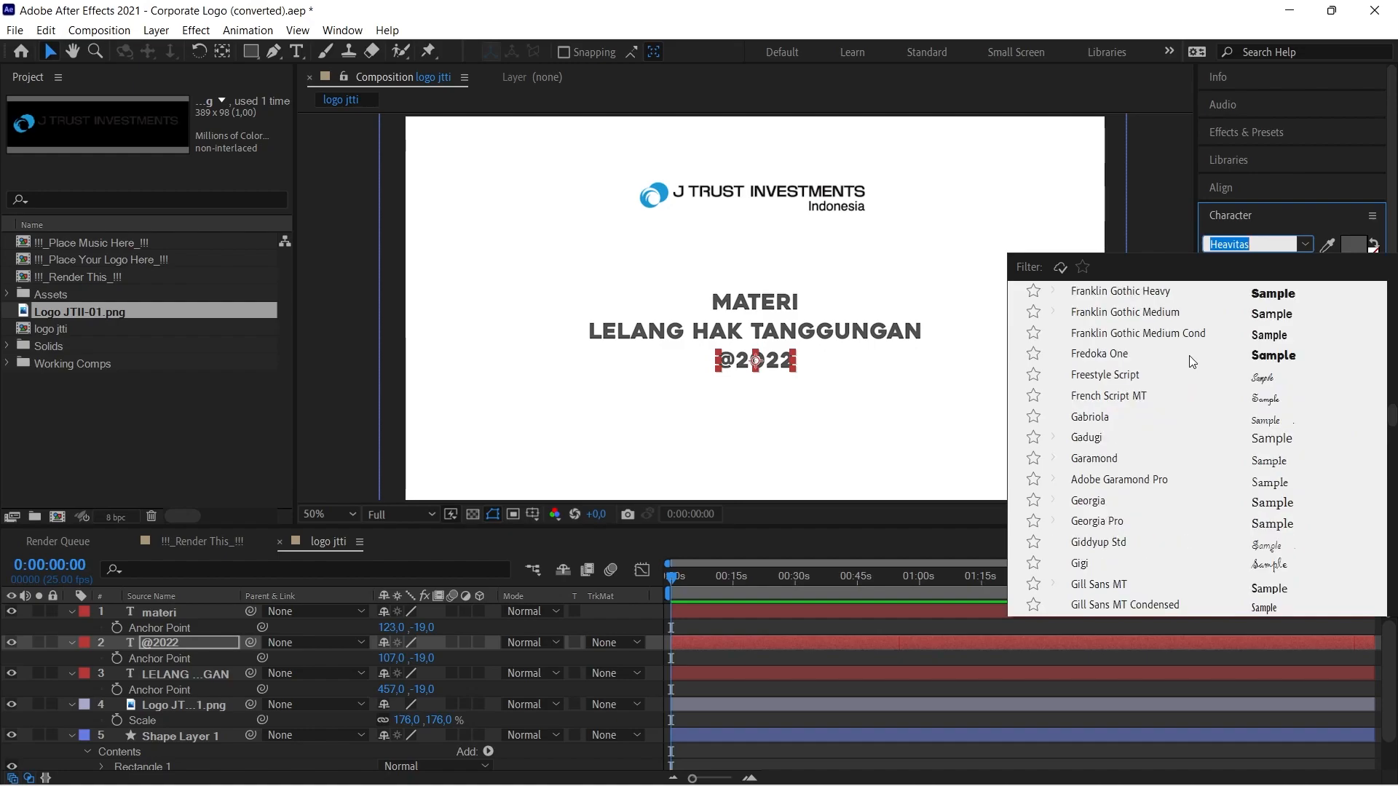
pyautogui.write('rob')
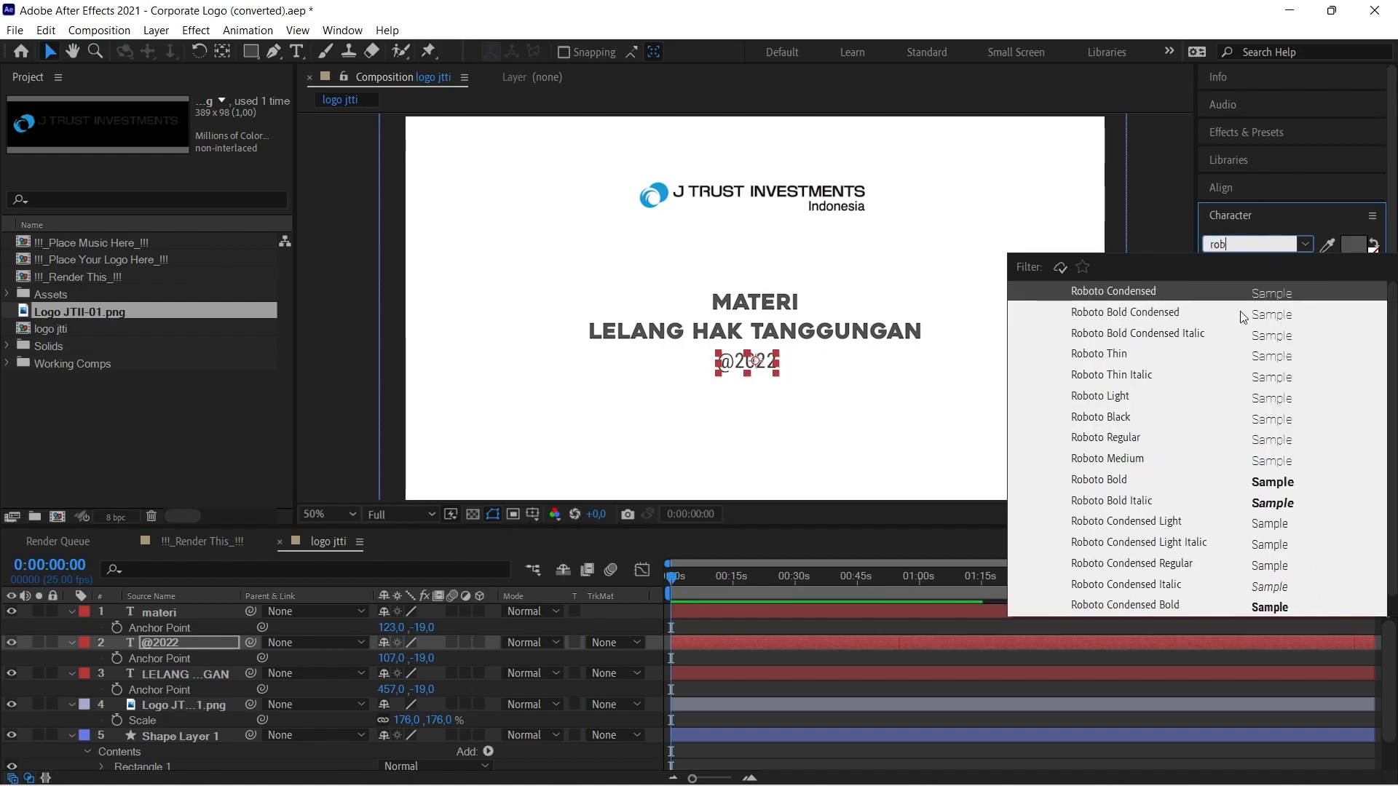
pyautogui.click(1143, 292)
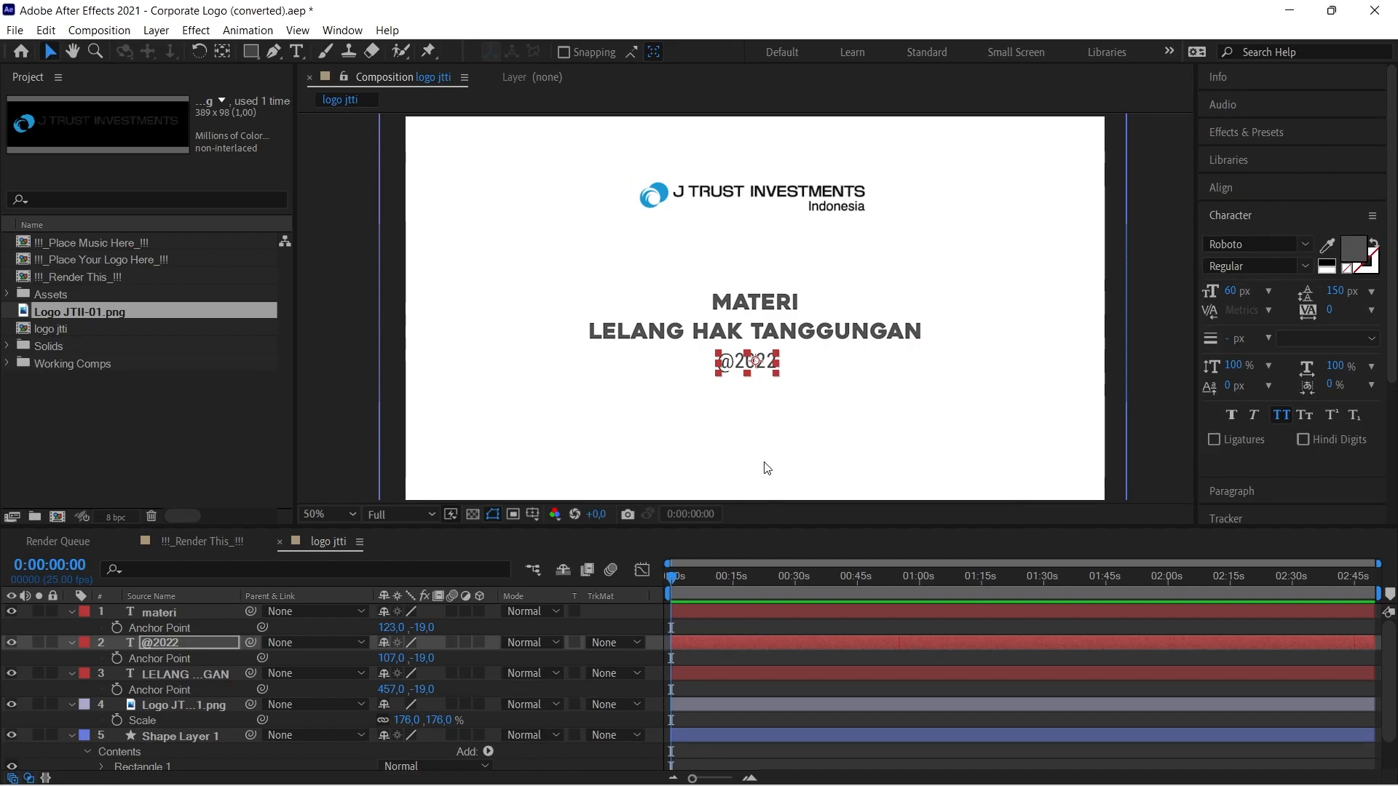
pyautogui.click(753, 627)
pyautogui.click(749, 649)
pyautogui.press('Up')
pyautogui.press('Up')
pyautogui.press('Up')
pyautogui.press('Up')
pyautogui.press('Up')
pyautogui.press('Up')
pyautogui.press('Up')
pyautogui.press('Up')
# Step: Nudge the MATERI text down 5 px, closer to LELANG HAK TANGGUNGAN
pyautogui.click(737, 295)
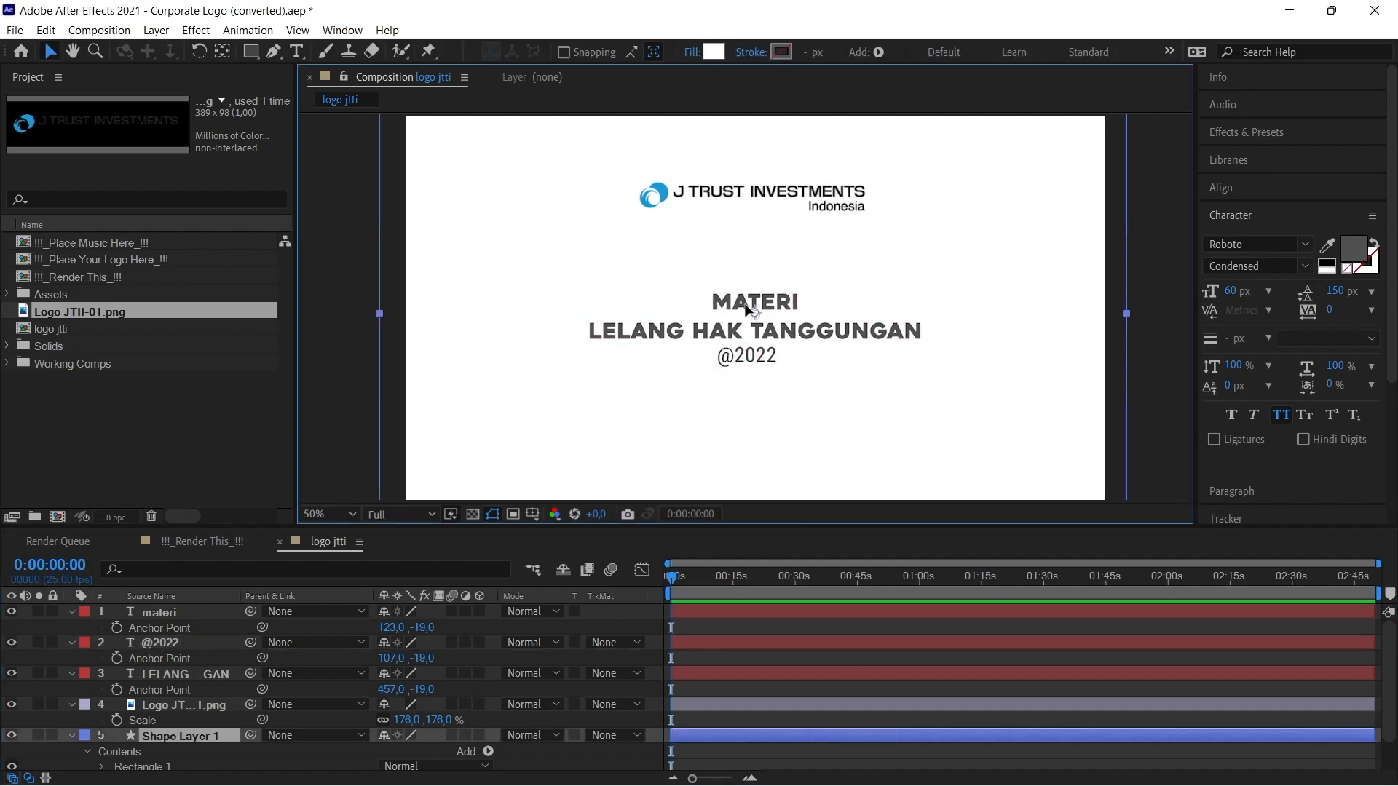
pyautogui.click(364, 295)
pyautogui.click(756, 306)
pyautogui.press('Down')
pyautogui.press('Down')
pyautogui.press('Down')
pyautogui.press('Down')
pyautogui.press('Down')
pyautogui.click(762, 364)
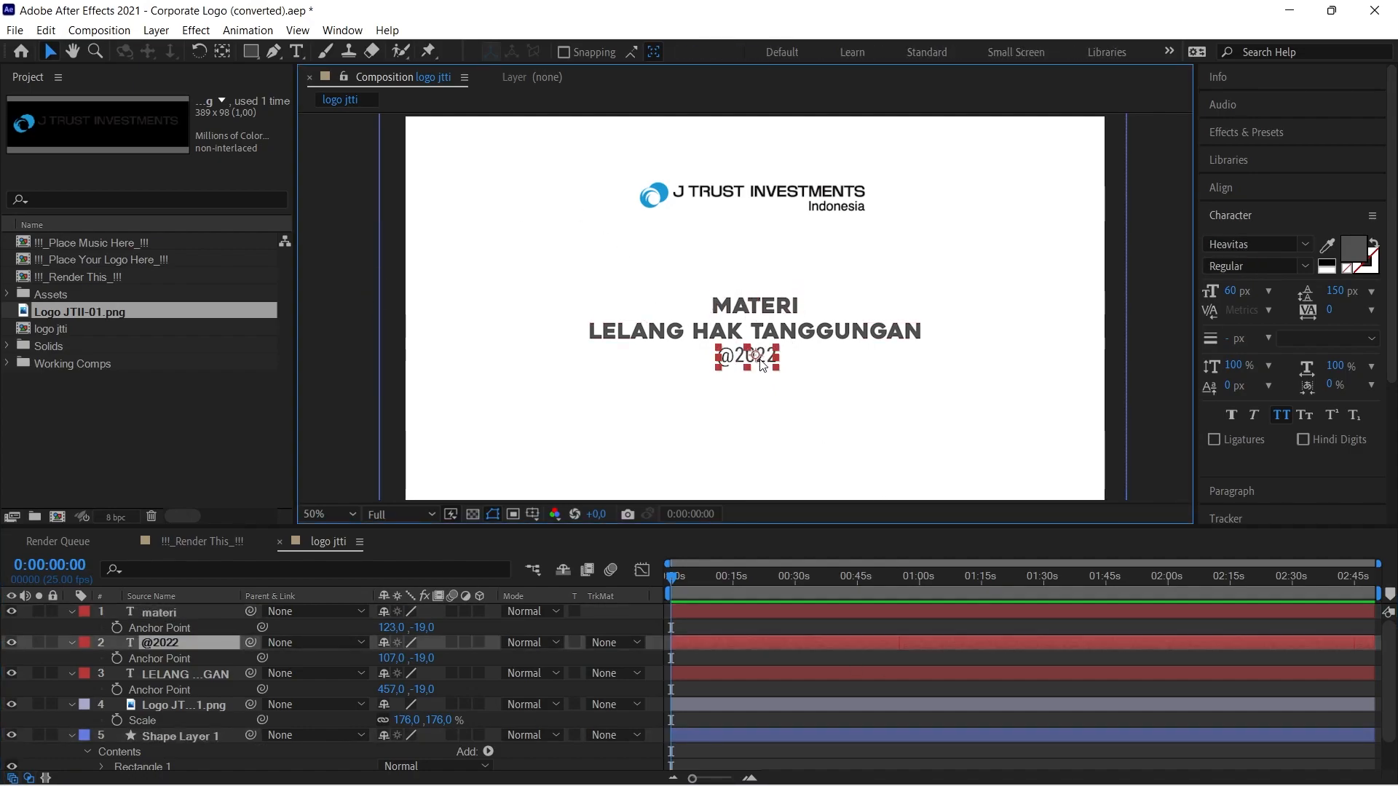
pyautogui.click(1221, 189)
pyautogui.click(750, 313)
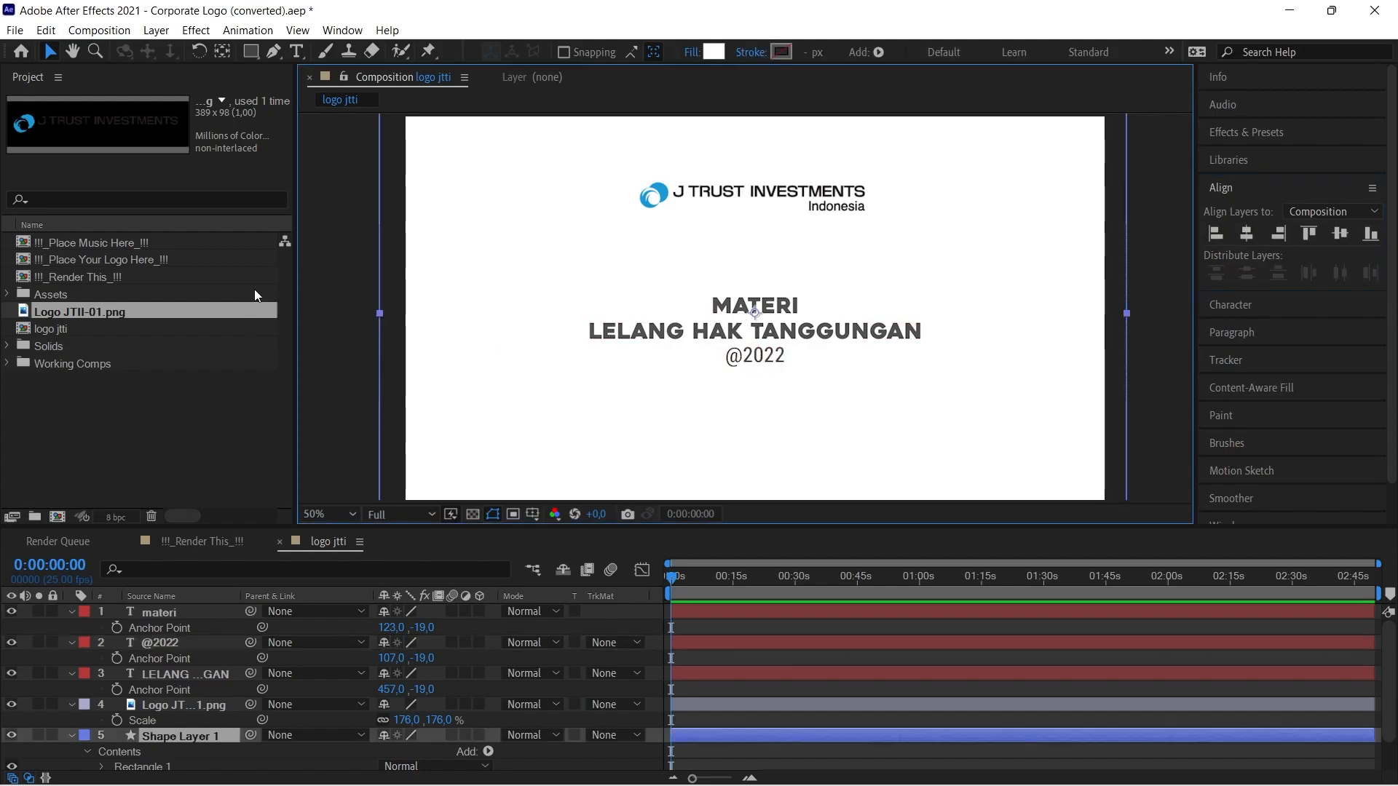
pyautogui.click(349, 313)
pyautogui.click(600, 337)
pyautogui.click(1247, 235)
pyautogui.click(754, 307)
pyautogui.click(752, 356)
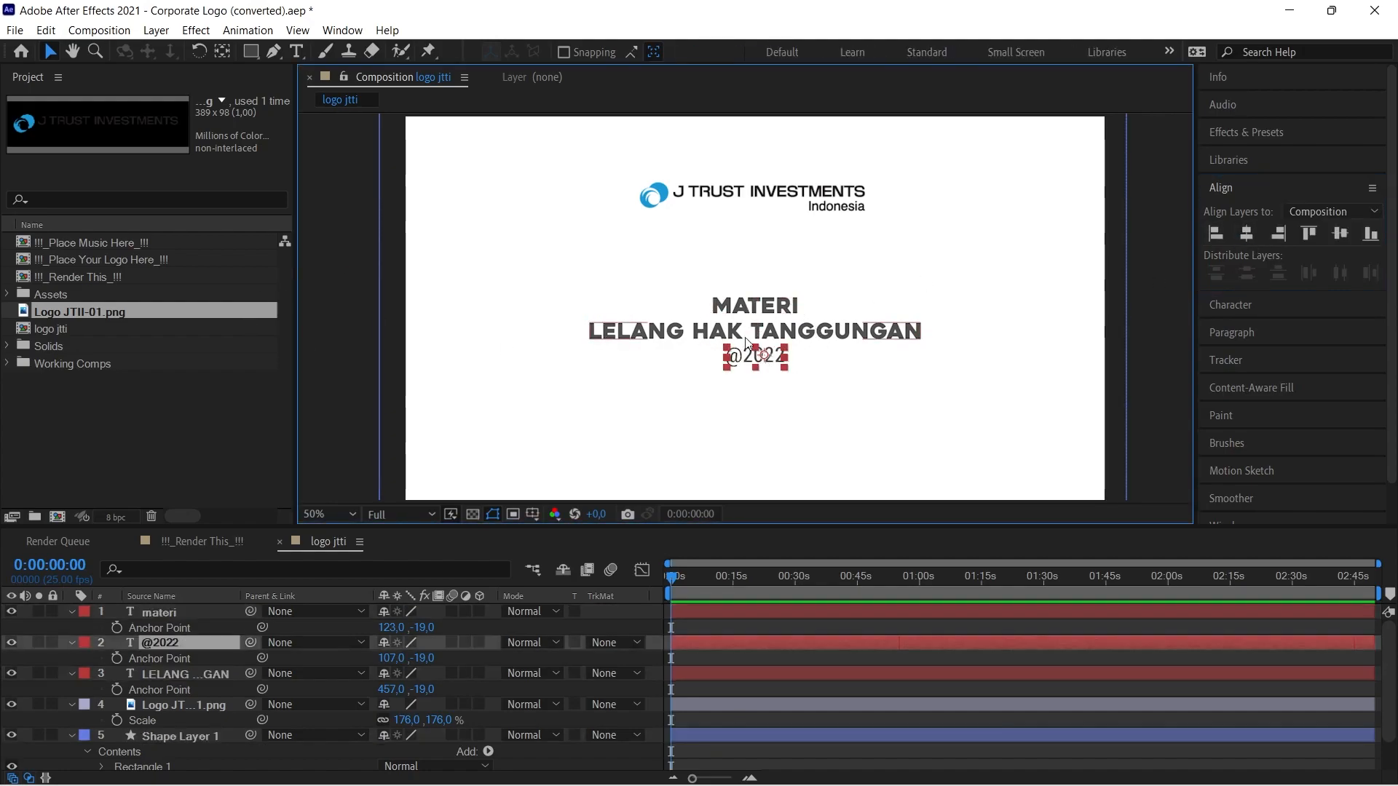
pyautogui.keyDown('shift'); pyautogui.click(744, 332); pyautogui.keyUp('shift')
pyautogui.keyDown('shift'); pyautogui.click(735, 307); pyautogui.keyUp('shift')
pyautogui.hotkey('shift', 'Up')
pyautogui.hotkey('shift', 'Up')
pyautogui.hotkey('shift', 'Up')
pyautogui.click(633, 320)
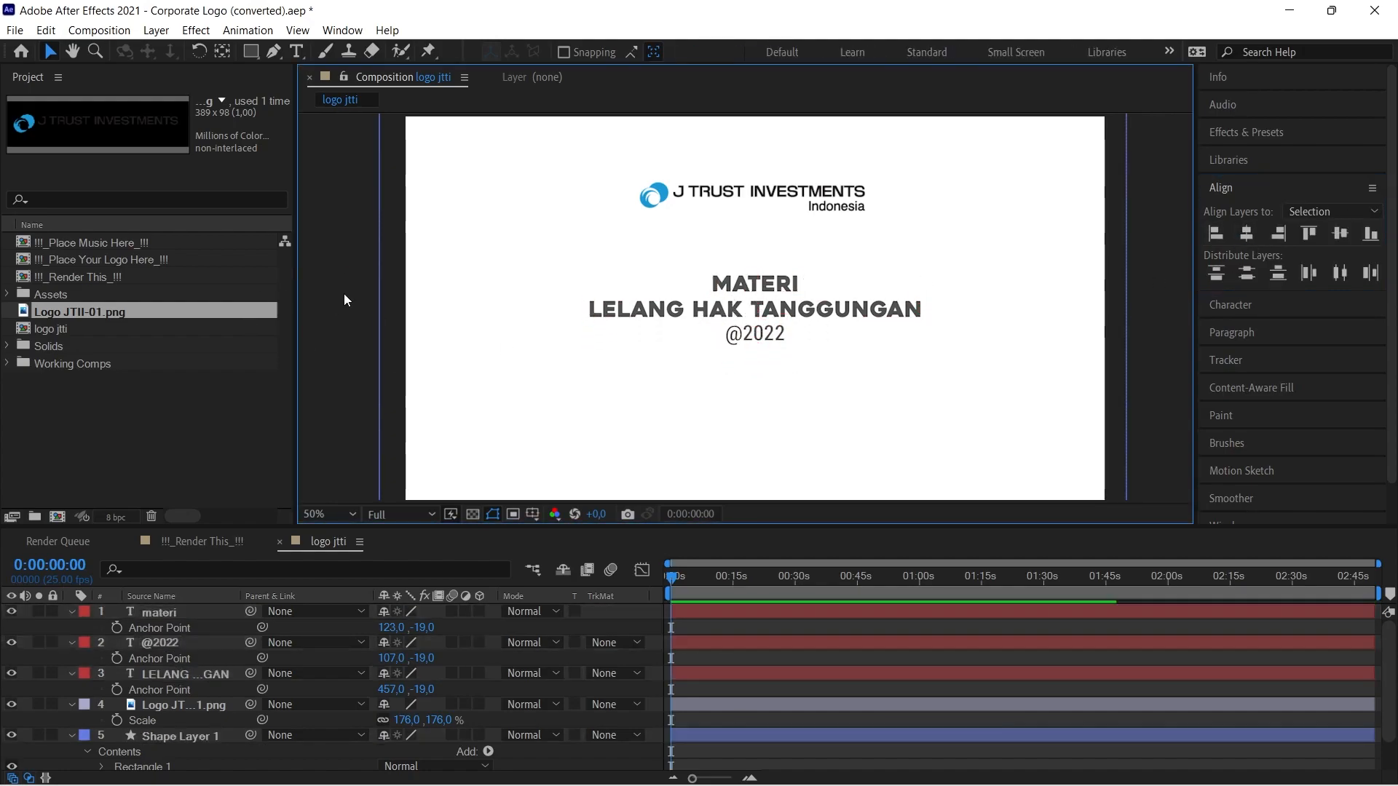
pyautogui.hotkey('ctrl', 'd')
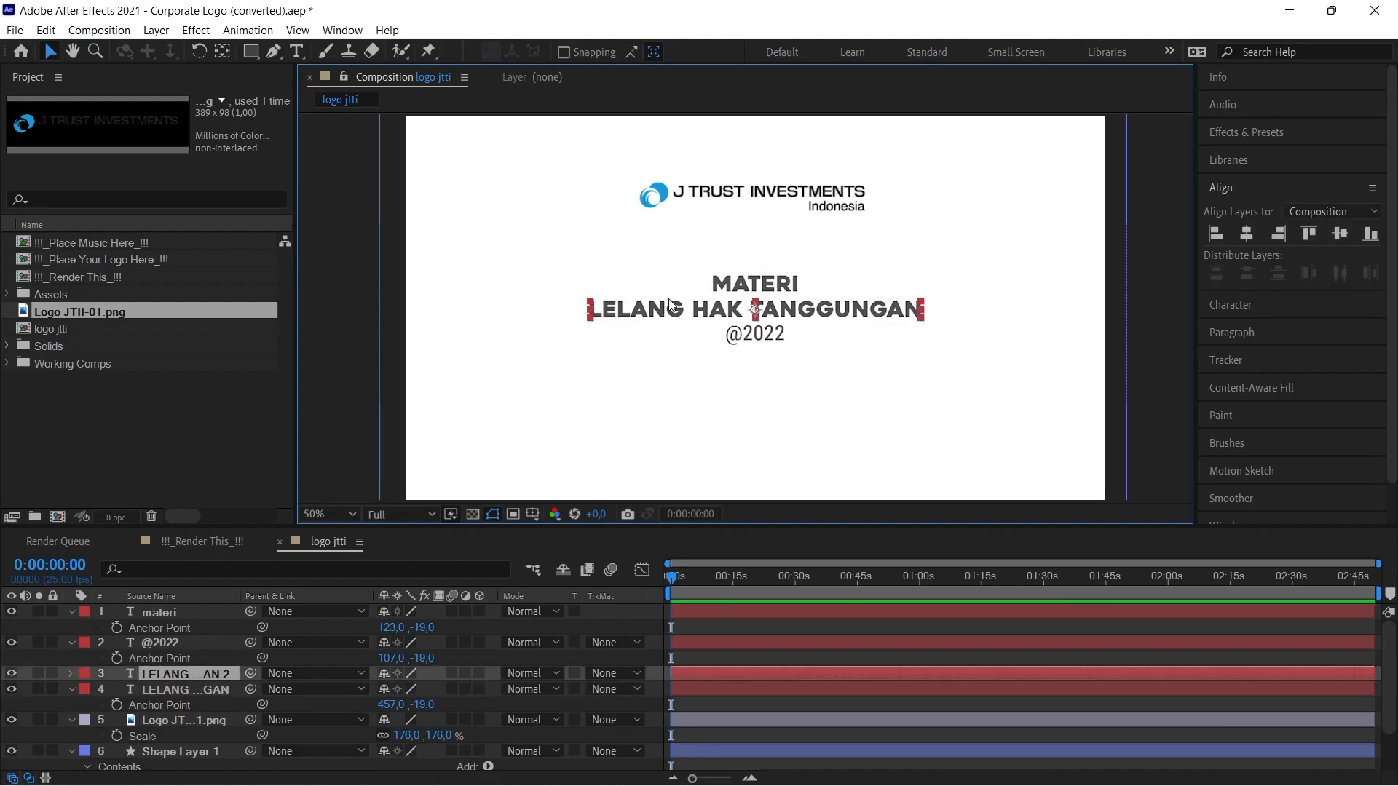
pyautogui.hotkey('shift', 'Down')
pyautogui.hotkey('shift', 'Down')
pyautogui.hotkey('shift', 'Down')
pyautogui.hotkey('shift', 'Down')
pyautogui.hotkey('shift', 'Down')
pyautogui.hotkey('shift', 'Down')
pyautogui.hotkey('shift', 'Down')
pyautogui.hotkey('shift', 'Down')
pyautogui.hotkey('shift', 'Down')
pyautogui.hotkey('shift', 'Down')
pyautogui.hotkey('shift', 'Down')
pyautogui.hotkey('shift', 'Down')
pyautogui.hotkey('shift', 'Down')
pyautogui.hotkey('shift', 'Down')
pyautogui.hotkey('shift', 'Down')
pyautogui.hotkey('shift', 'Down')
pyautogui.hotkey('shift', 'Down')
pyautogui.hotkey('shift', 'Down')
pyautogui.hotkey('shift', 'Down')
pyautogui.hotkey('shift', 'Down')
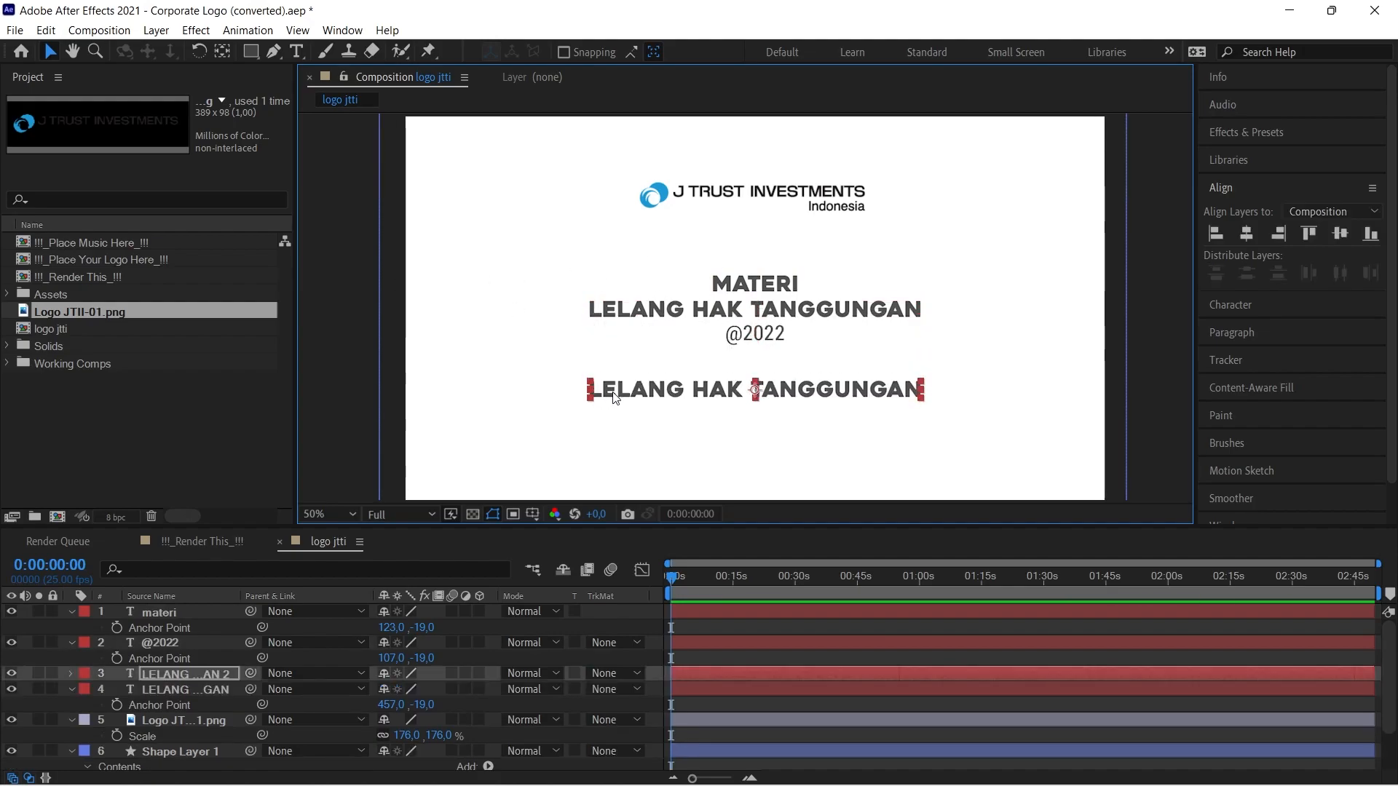
# Step: Insert the word "proses" at the start of the lower LELANG HAK TANGGUNGAN text
pyautogui.doubleClick(615, 397)
pyautogui.click(592, 387)
pyautogui.write('proses')
# Step: Change the font of the whole PROSES LELANG HAK TANGGUNGAN line to Roboto Bold Condensed
pyautogui.hotkey('ctrl', 'a')
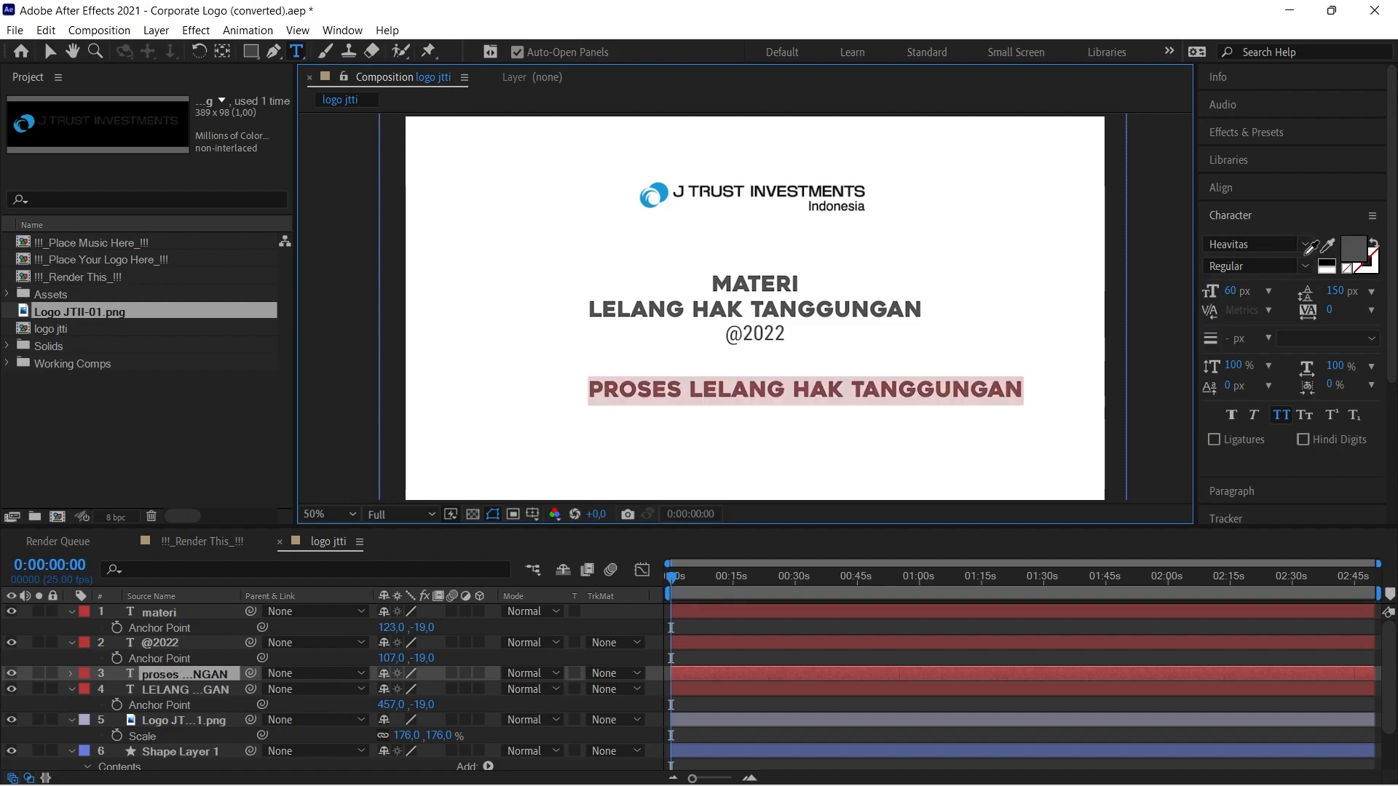
pyautogui.click(1305, 245)
pyautogui.scroll(15, 1157, 417)
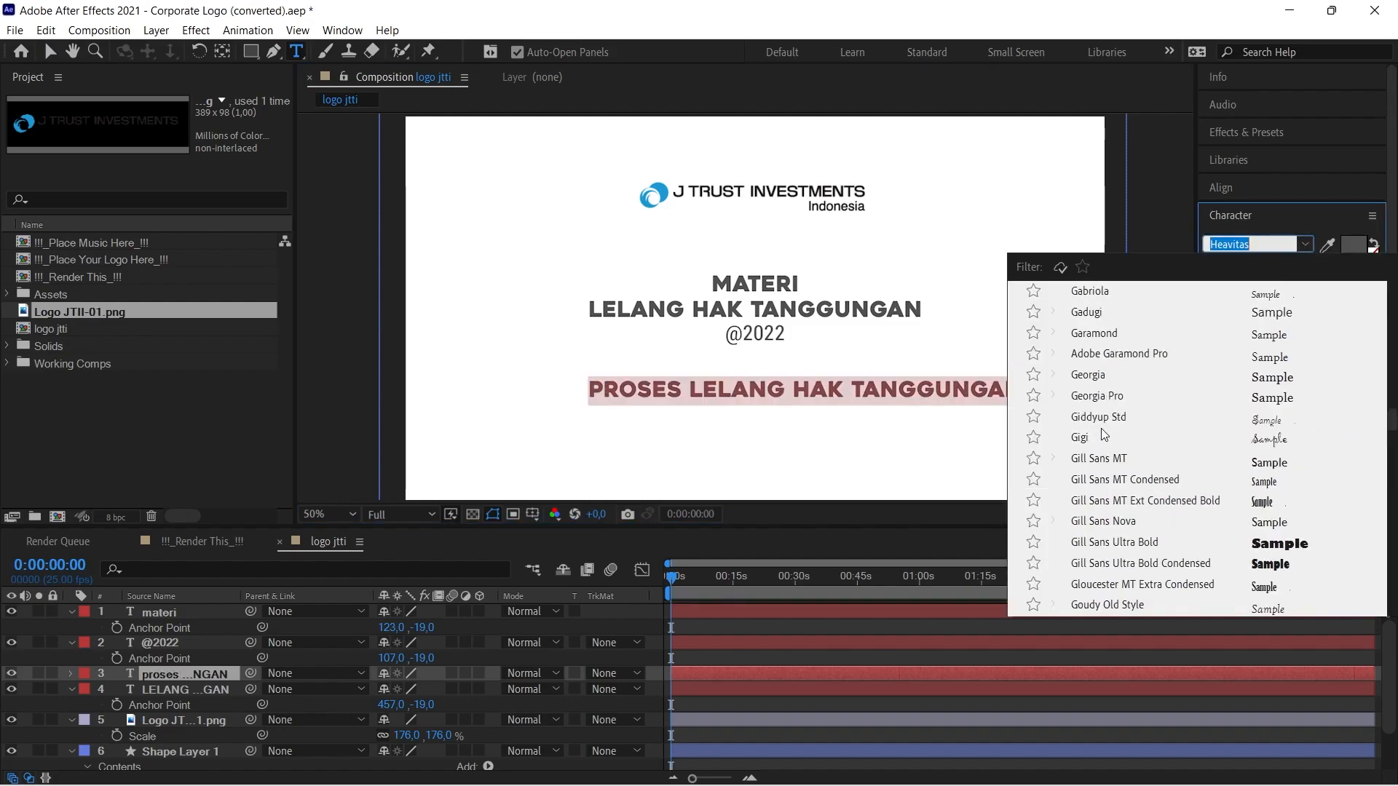
pyautogui.write('r')
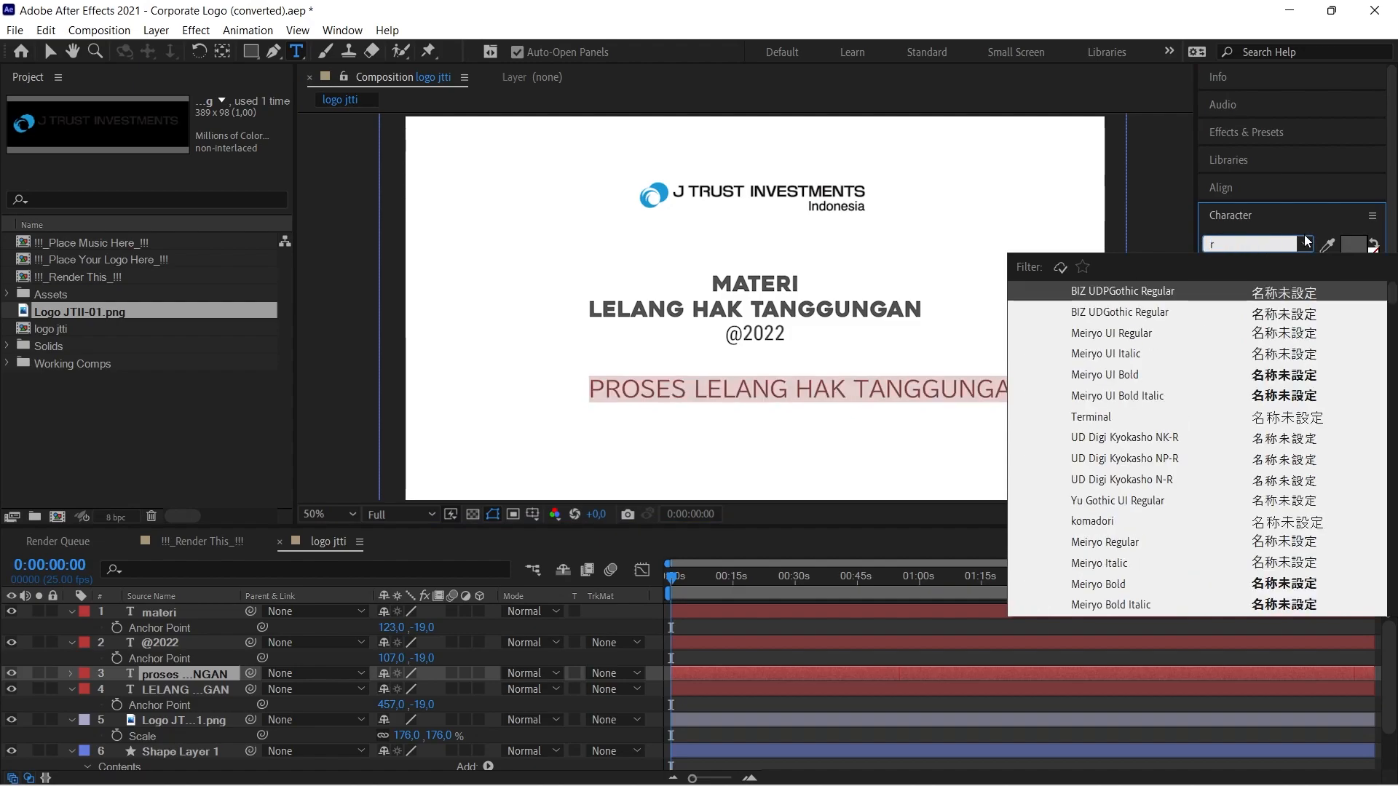
pyautogui.write('ob')
pyautogui.click(1177, 311)
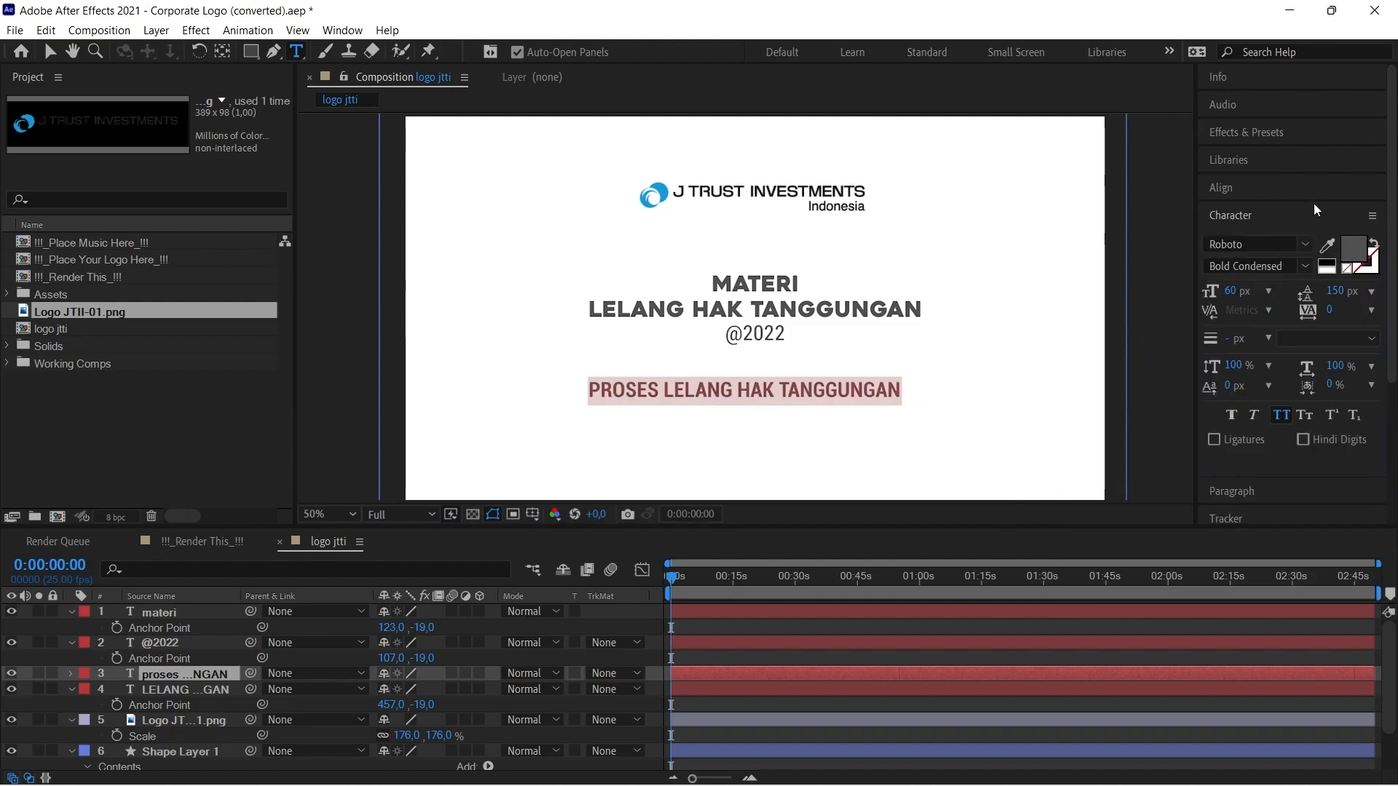
# Step: Centre the PROSES LELANG HAK TANGGUNGAN text horizontally in the composition
pyautogui.click(51, 51)
pyautogui.click(1221, 190)
pyautogui.click(1246, 234)
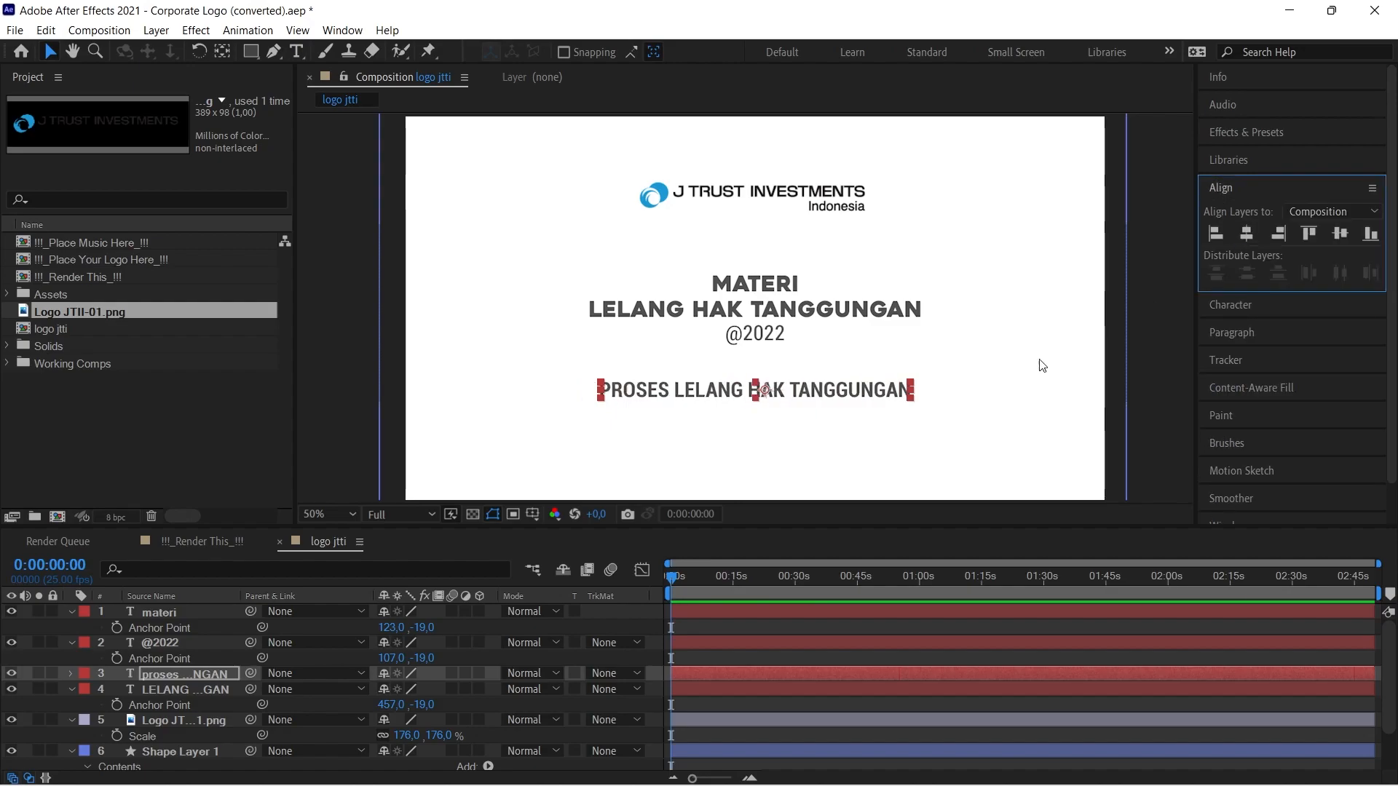
pyautogui.click(773, 402)
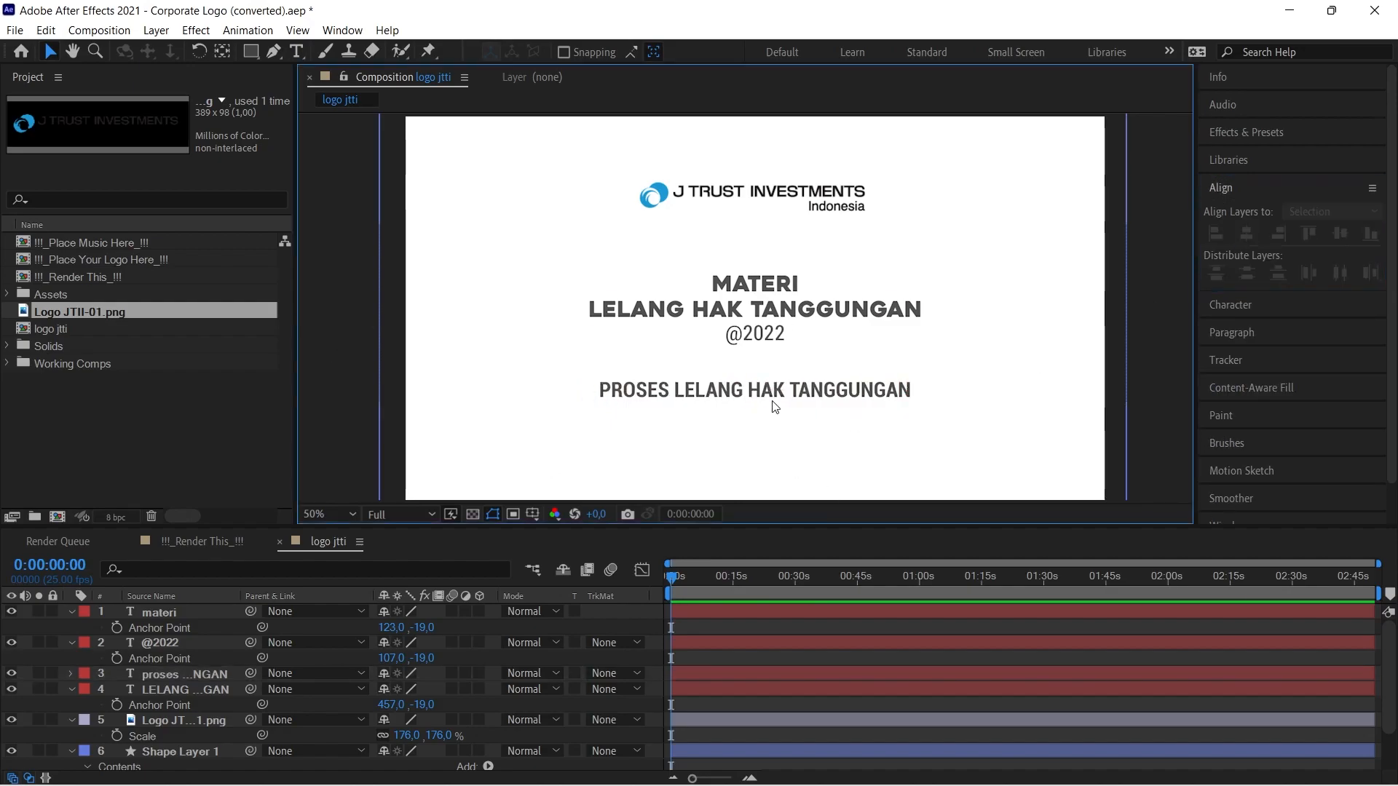
# Step: Recolour the PROSES LELANG HAK TANGGUNGAN text with the logo's blue, 1D99D5, sampled from the logo symbol
pyautogui.doubleClick(910, 393)
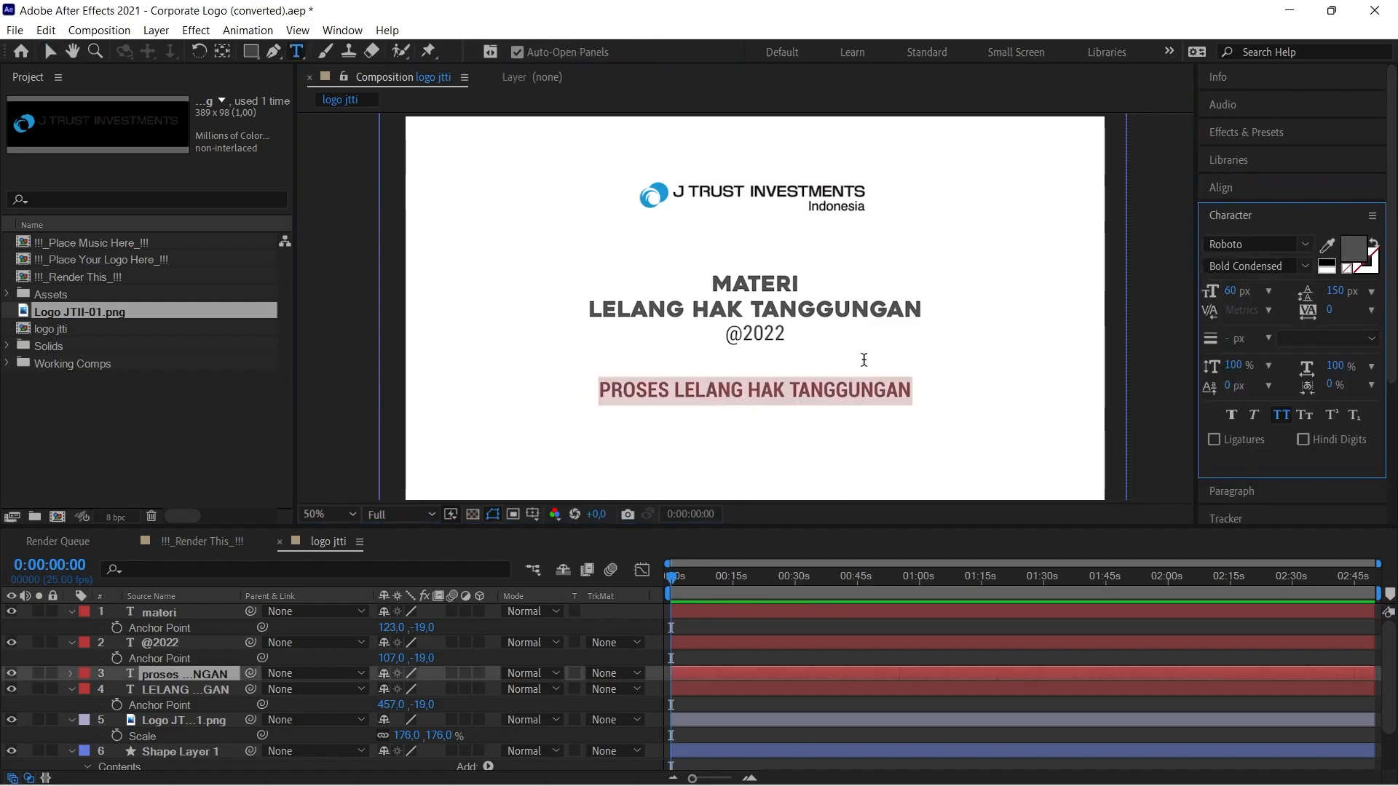
pyautogui.click(1354, 250)
pyautogui.click(768, 362)
pyautogui.click(664, 190)
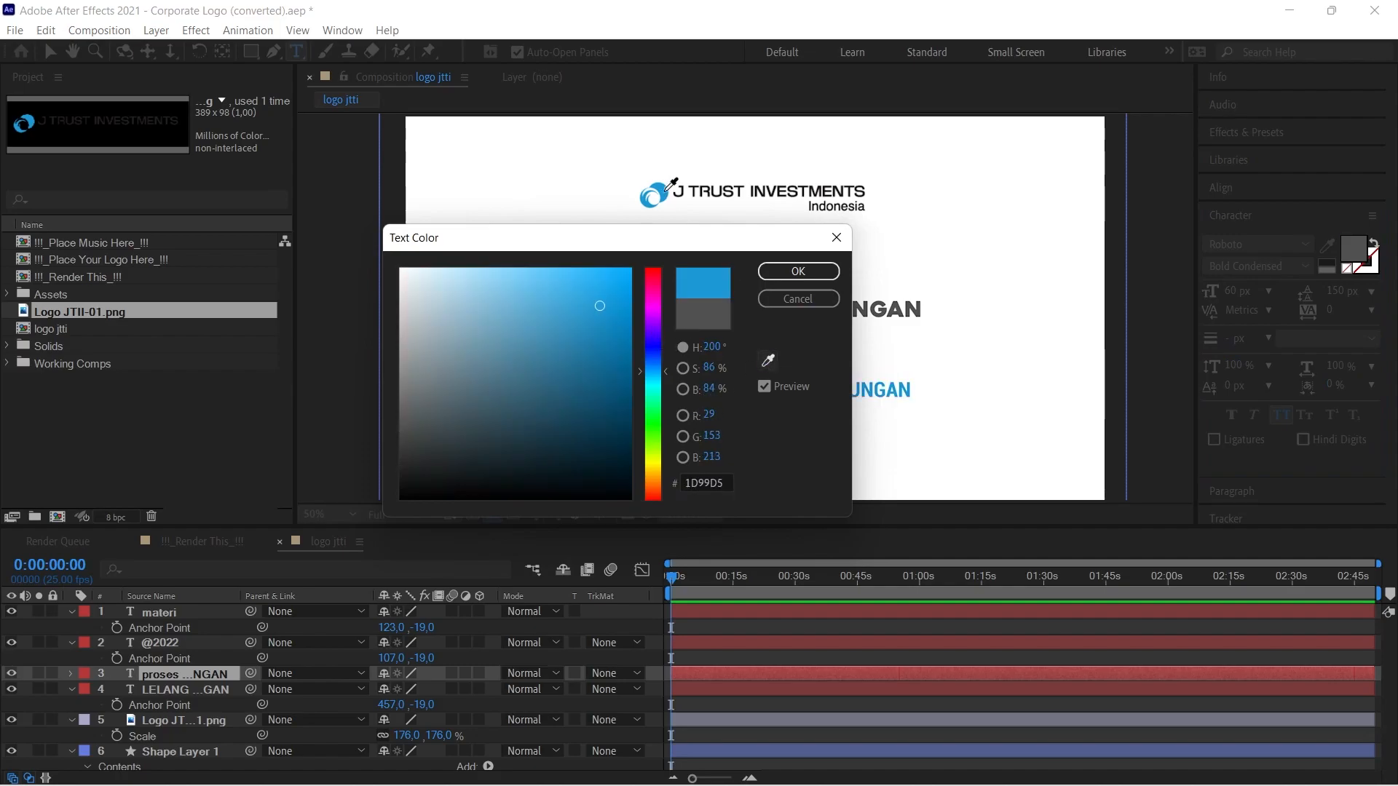
pyautogui.click(798, 272)
pyautogui.click(51, 52)
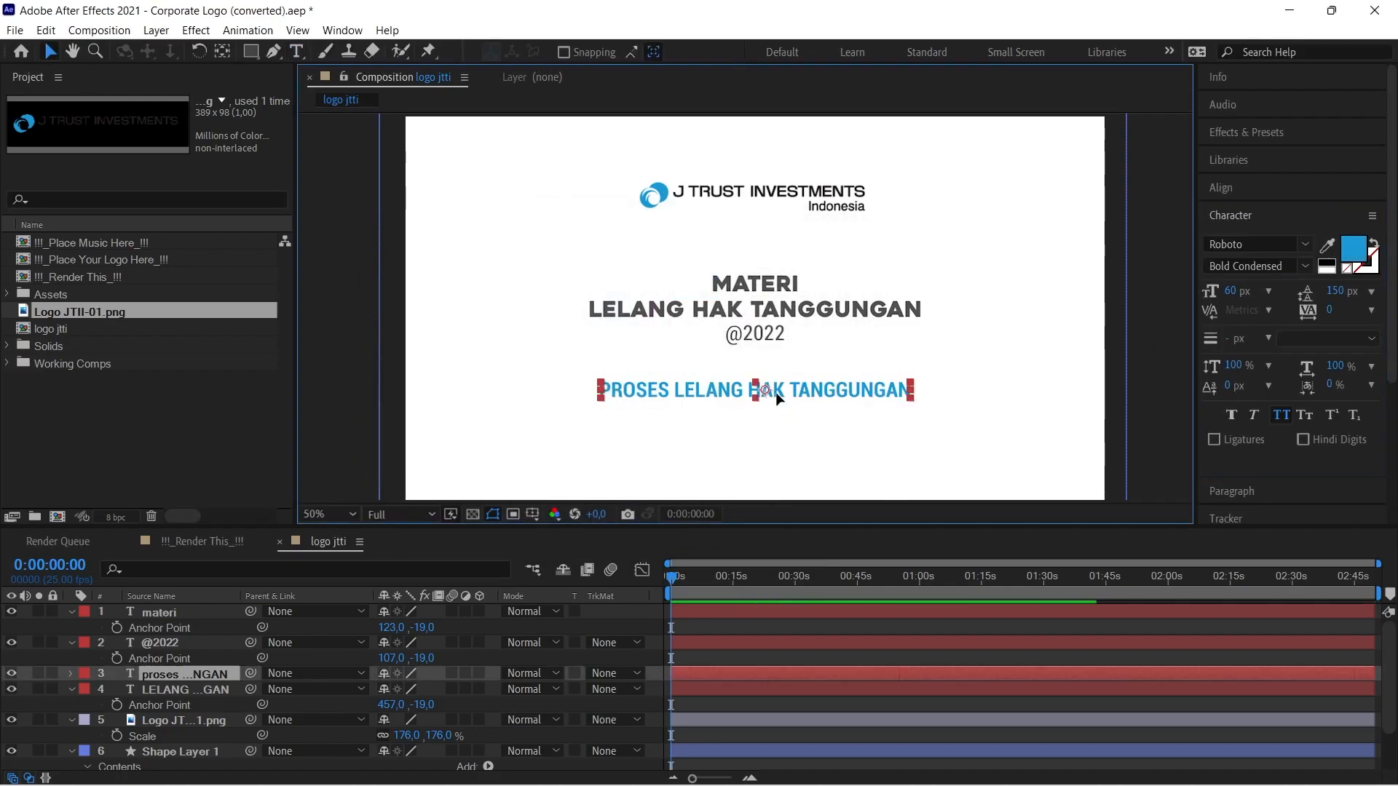
# Step: Preview the title card from the start and stop at 0:00:01:22
pyautogui.click(1159, 434)
pyautogui.scroll(-2, 816, 452)
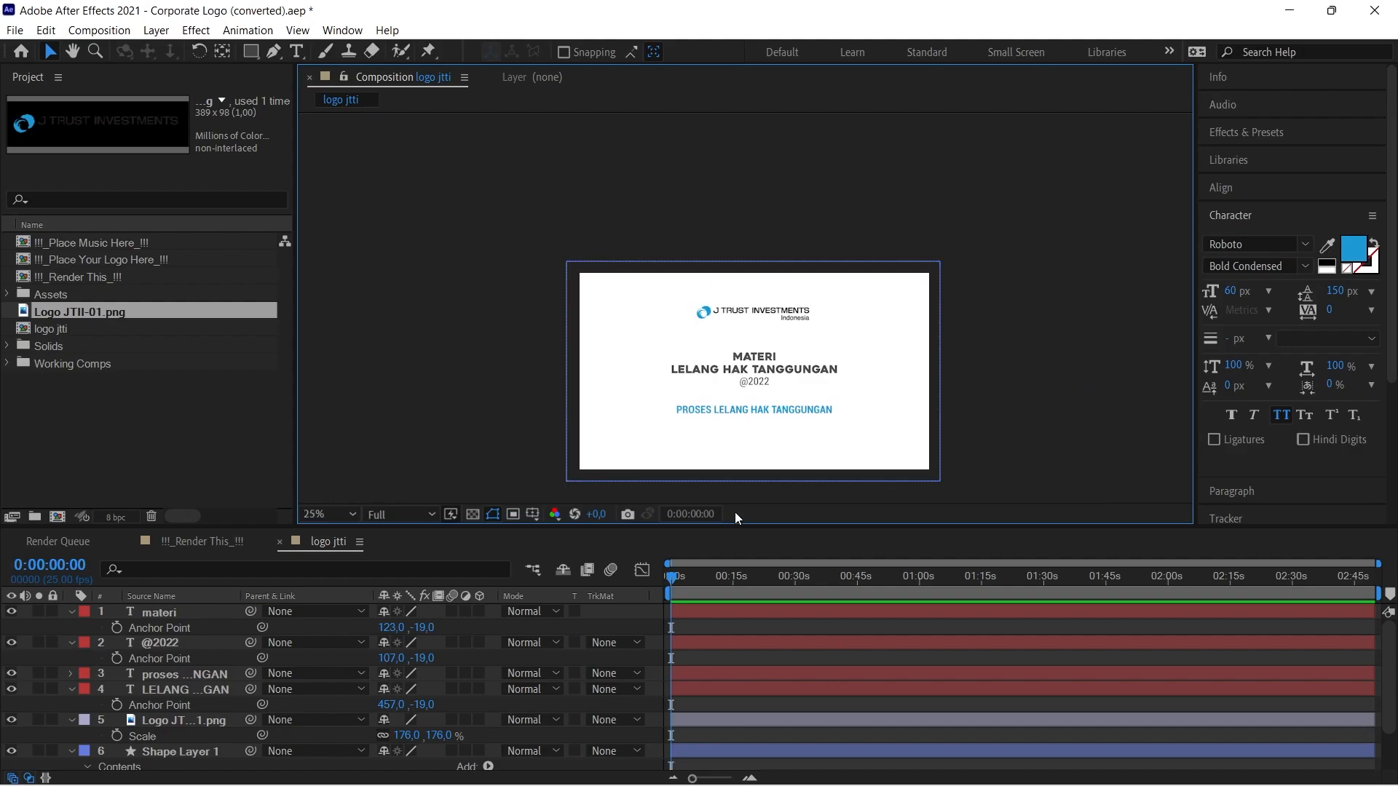
pyautogui.scroll(2, 743, 481)
pyautogui.moveTo(710, 580); pyautogui.dragTo(575, 600)
pyautogui.press('space')
pyautogui.press('space')
pyautogui.click(711, 255)
pyautogui.moveTo(727, 415); pyautogui.dragTo(690, 330)
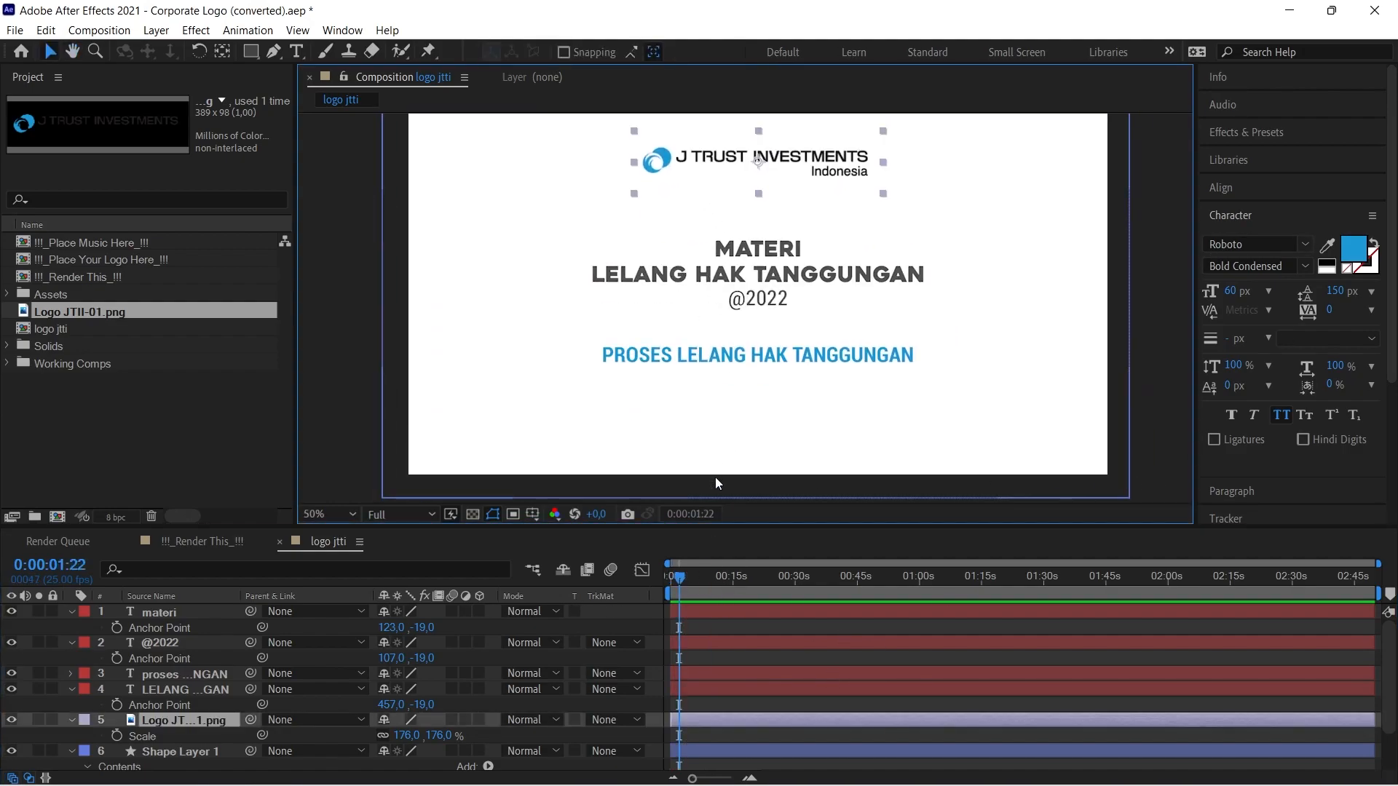
pyautogui.rightClick(1151, 381)
pyautogui.click(1152, 372)
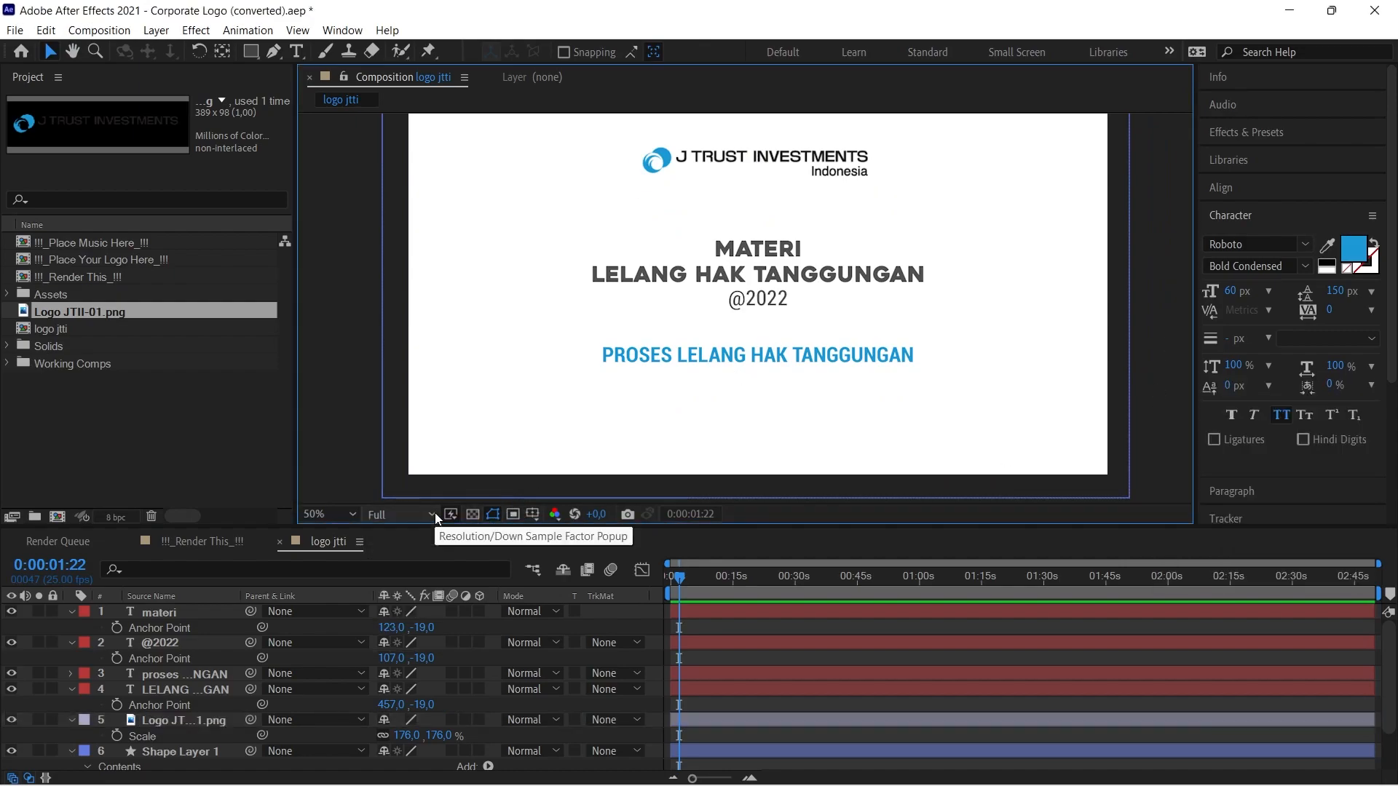
# Step: Show the title/action safe guides and move all four text lines down together by 10 px
pyautogui.click(533, 515)
pyautogui.click(595, 534)
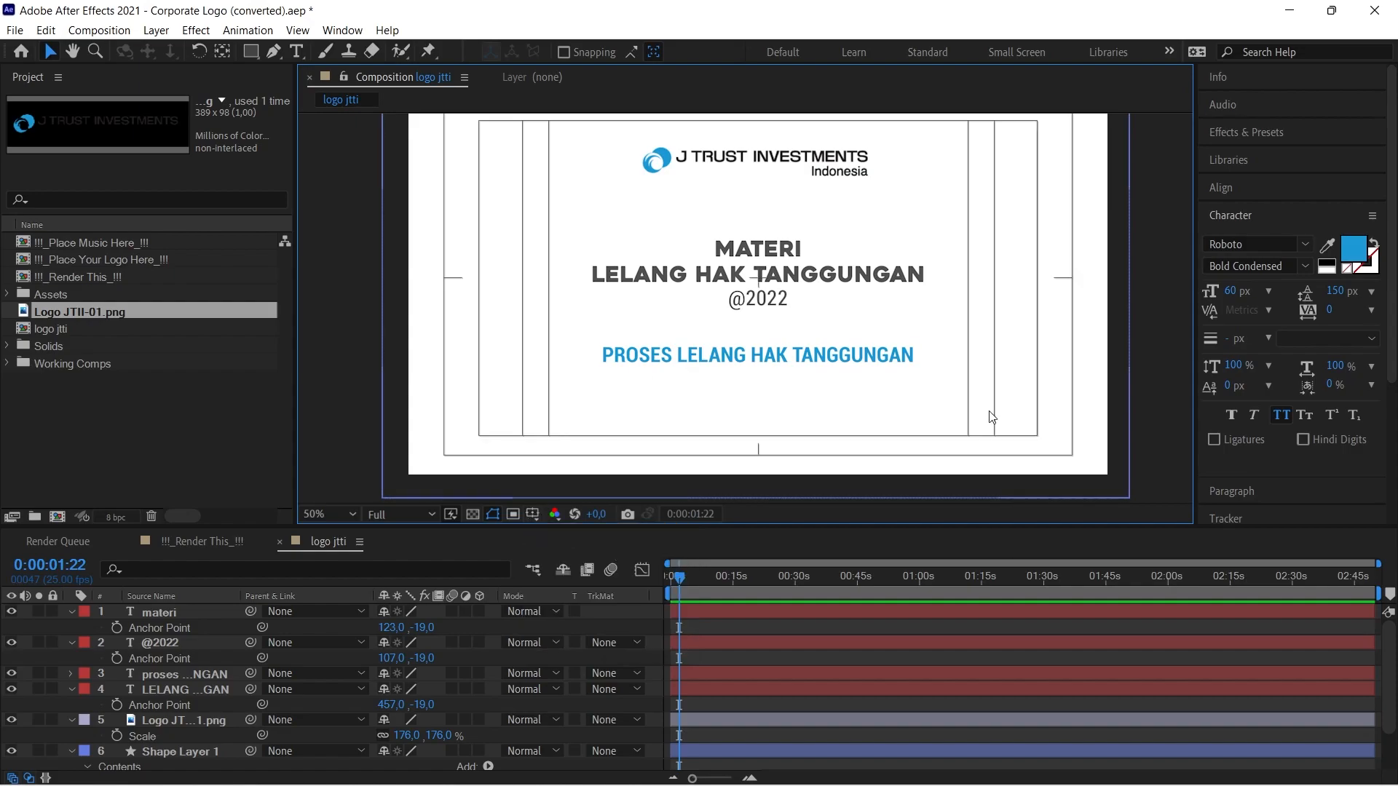
pyautogui.click(799, 389)
pyautogui.keyDown('shift'); pyautogui.click(755, 329); pyautogui.keyUp('shift')
pyautogui.click(677, 303)
pyautogui.keyDown('shift'); pyautogui.click(730, 280); pyautogui.keyUp('shift')
pyautogui.keyDown('shift'); pyautogui.click(735, 332); pyautogui.keyUp('shift')
pyautogui.keyDown('shift'); pyautogui.click(732, 389); pyautogui.keyUp('shift')
pyautogui.hotkey('shift', 'Down')
pyautogui.hotkey('shift', 'Down')
pyautogui.hotkey('shift', 'Up')
pyautogui.click(354, 368)
# Step: Shorten the work area so that it ends at about 15 seconds
pyautogui.click(757, 392)
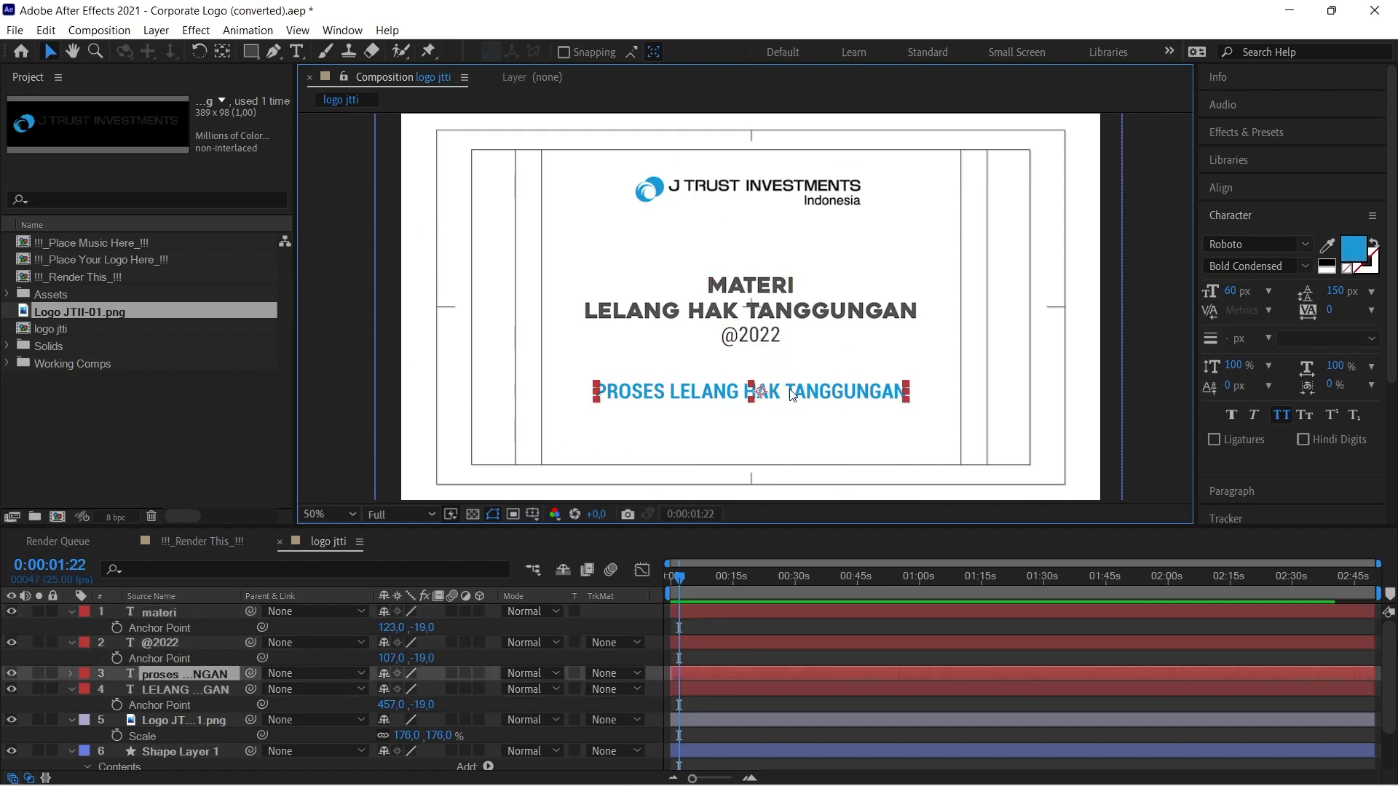
pyautogui.moveTo(1378, 594); pyautogui.dragTo(743, 593)
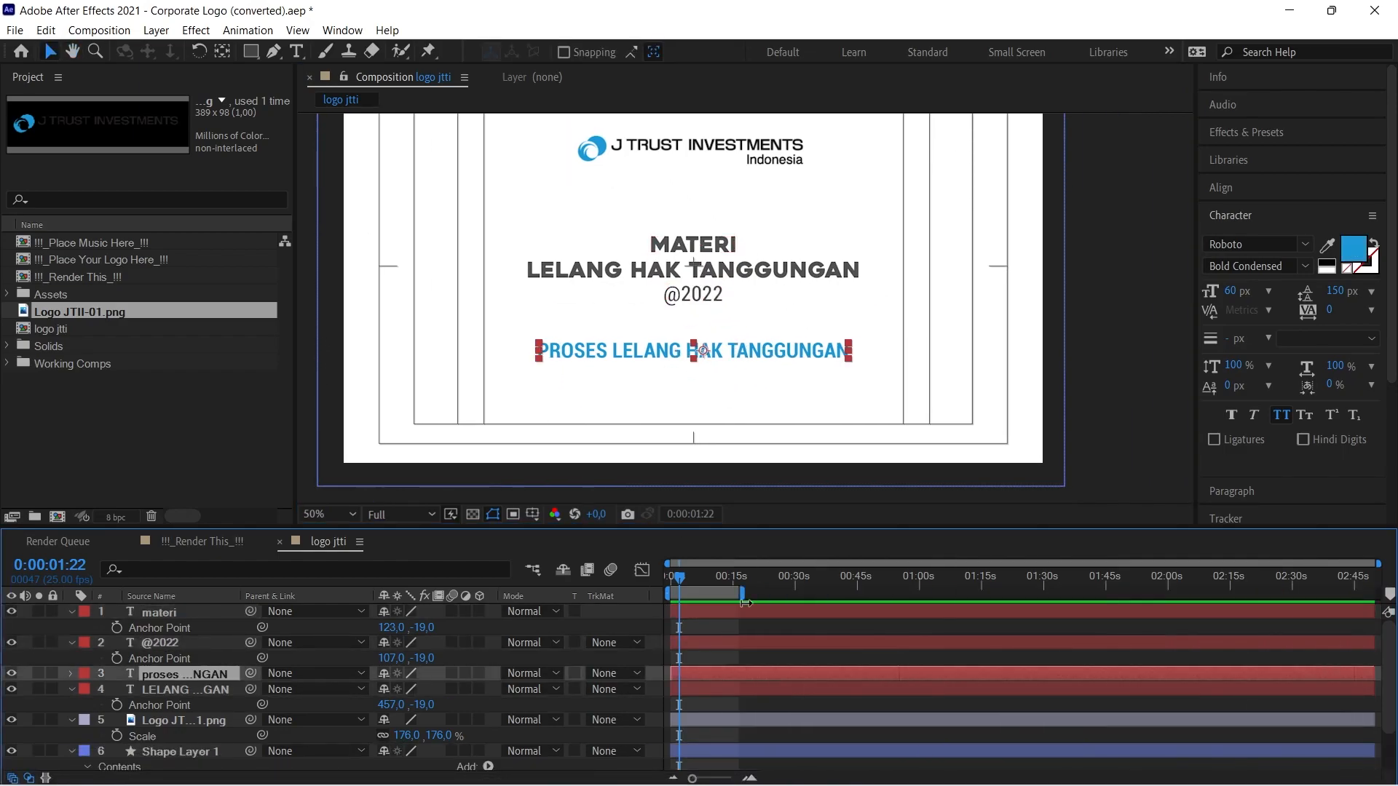
pyautogui.scroll(-3, 699, 681)
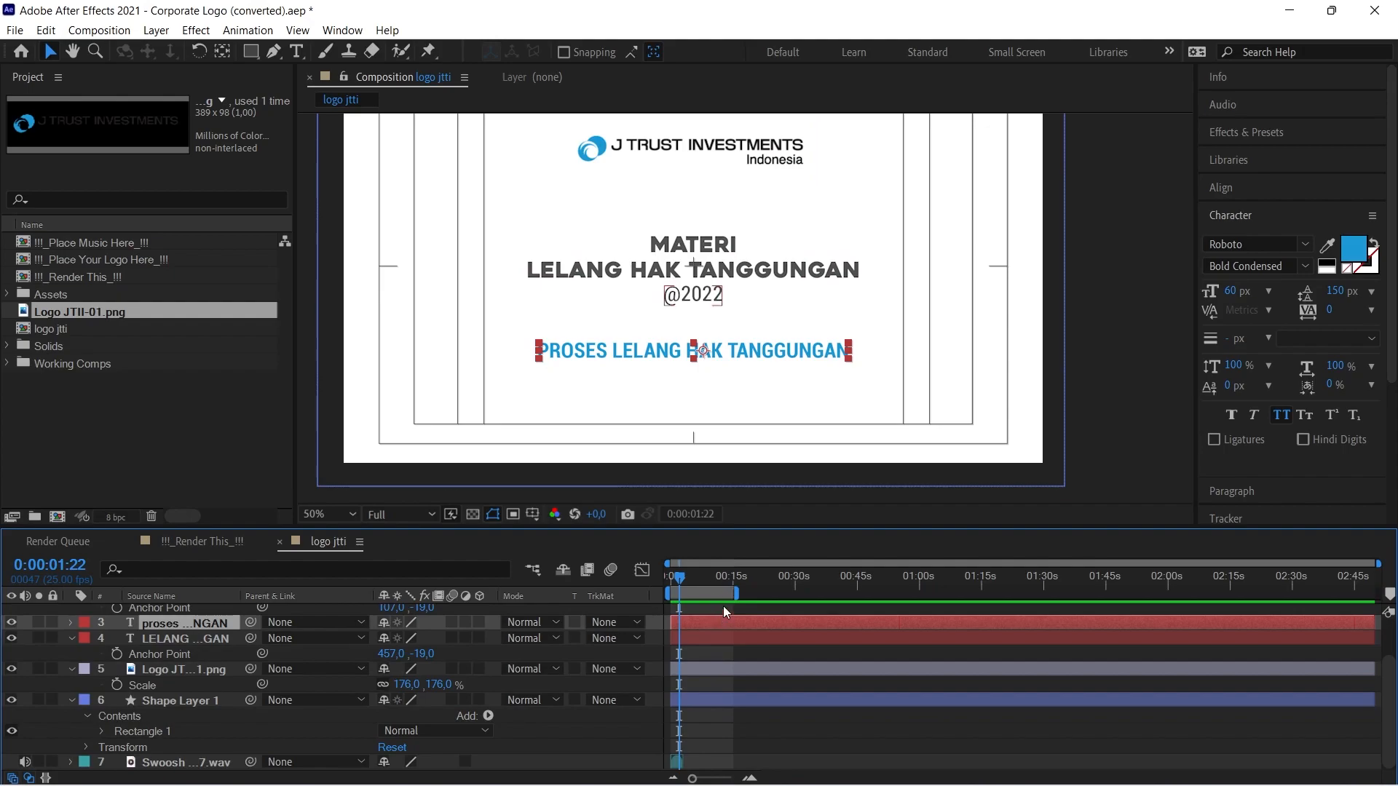
pyautogui.click(723, 778)
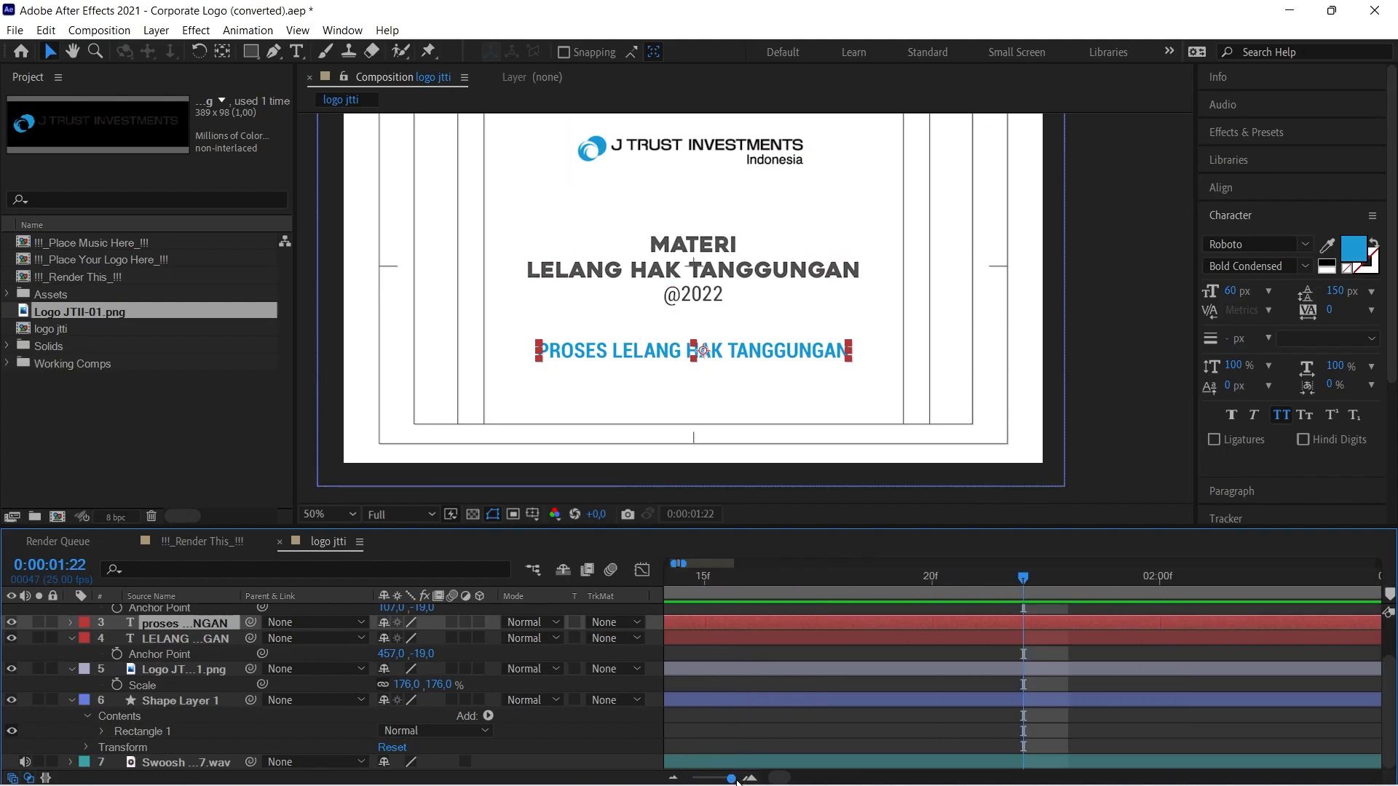
pyautogui.click(709, 778)
pyautogui.moveTo(710, 778); pyautogui.dragTo(712, 779)
pyautogui.scroll(3, 696, 634)
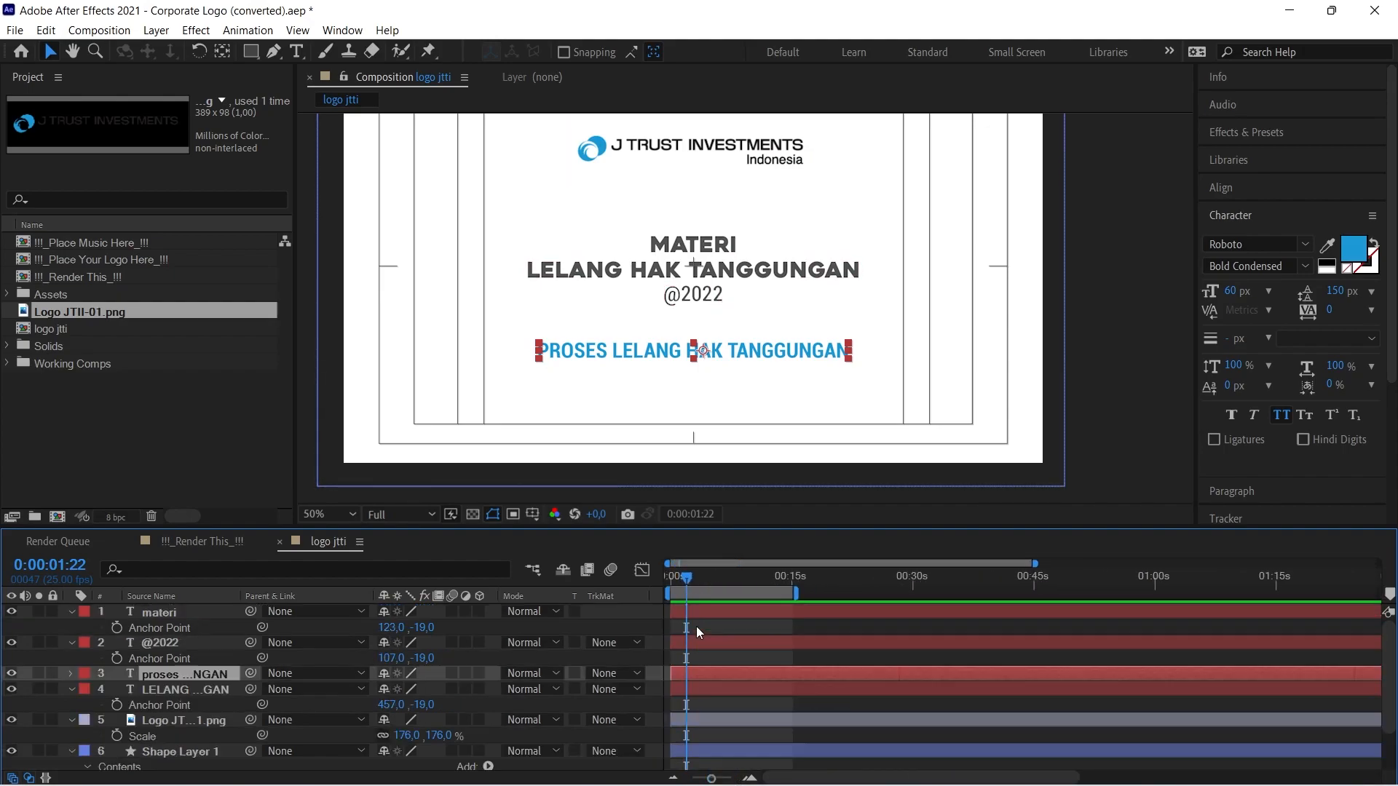
# Step: Keyframe the PROSES LELANG HAK TANGGUNGAN text's current position at 0:00:01:22 and a start position with Y 1164 at 0:00:00:00
pyautogui.press('space')
pyautogui.moveTo(639, 317); pyautogui.dragTo(664, 355)
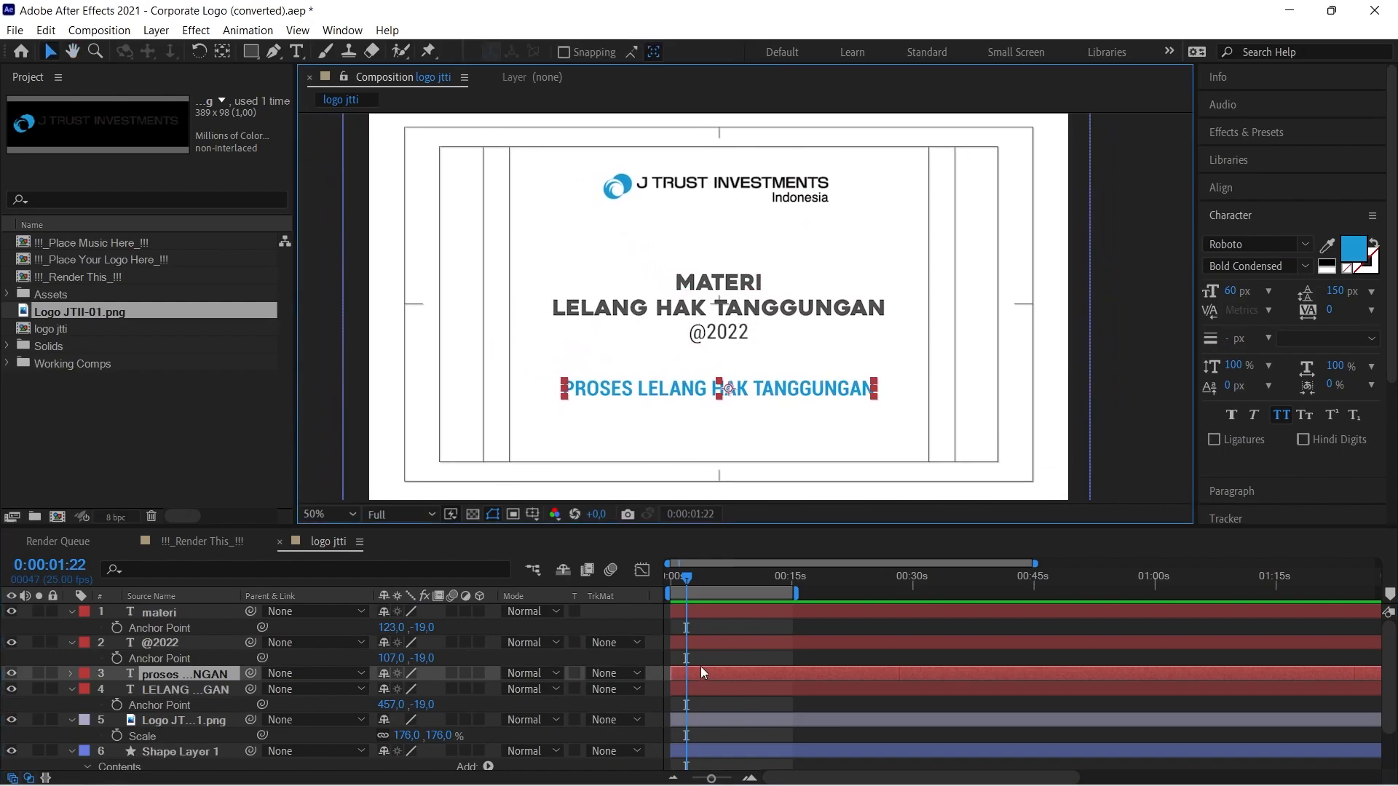
pyautogui.press('p')
pyautogui.click(116, 689)
pyautogui.press('Home')
pyautogui.moveTo(425, 690); pyautogui.dragTo(765, 699)
pyautogui.press('space')
pyautogui.moveTo(660, 413)
pyautogui.mouseDown()
pyautogui.moveTo(650, 368)
pyautogui.moveTo(648, 401)
pyautogui.mouseUp()
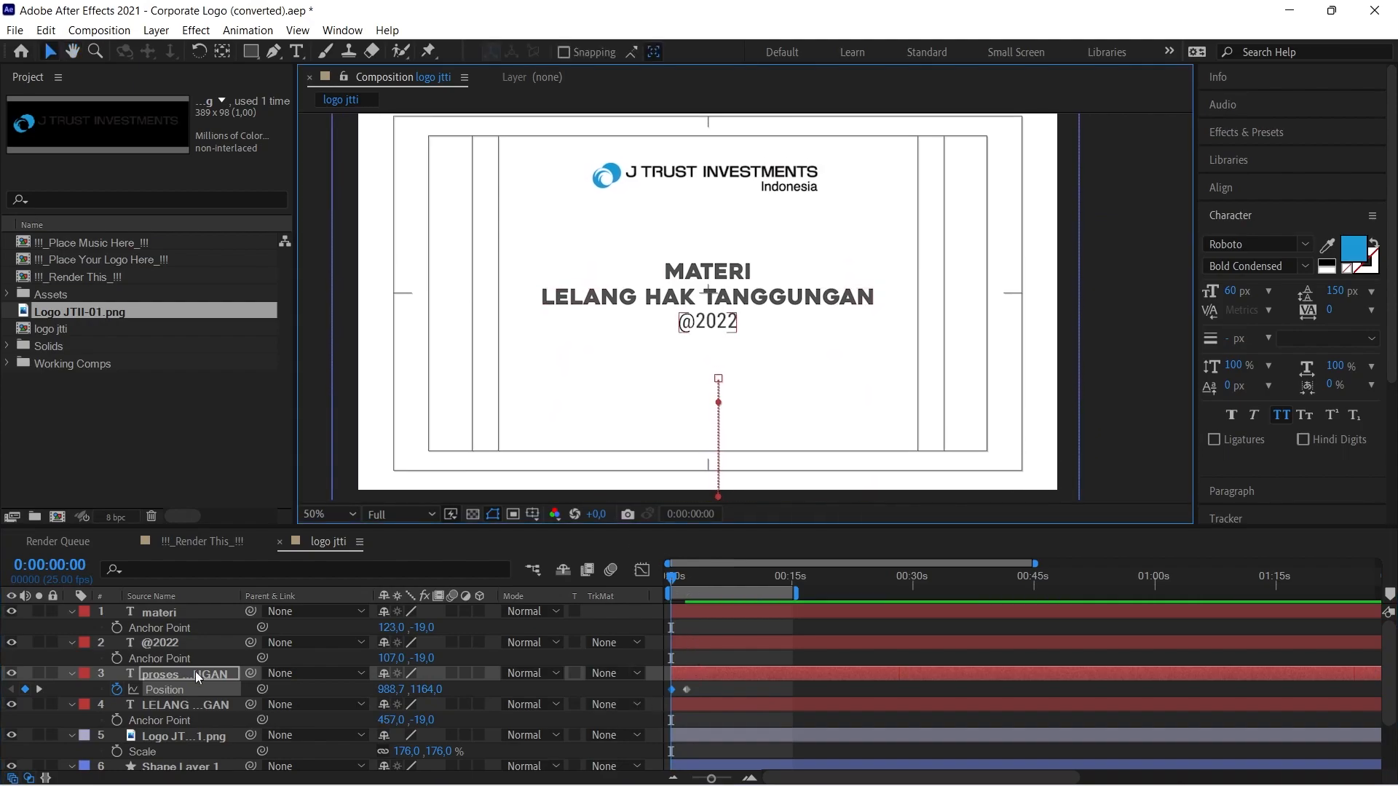
pyautogui.click(204, 643)
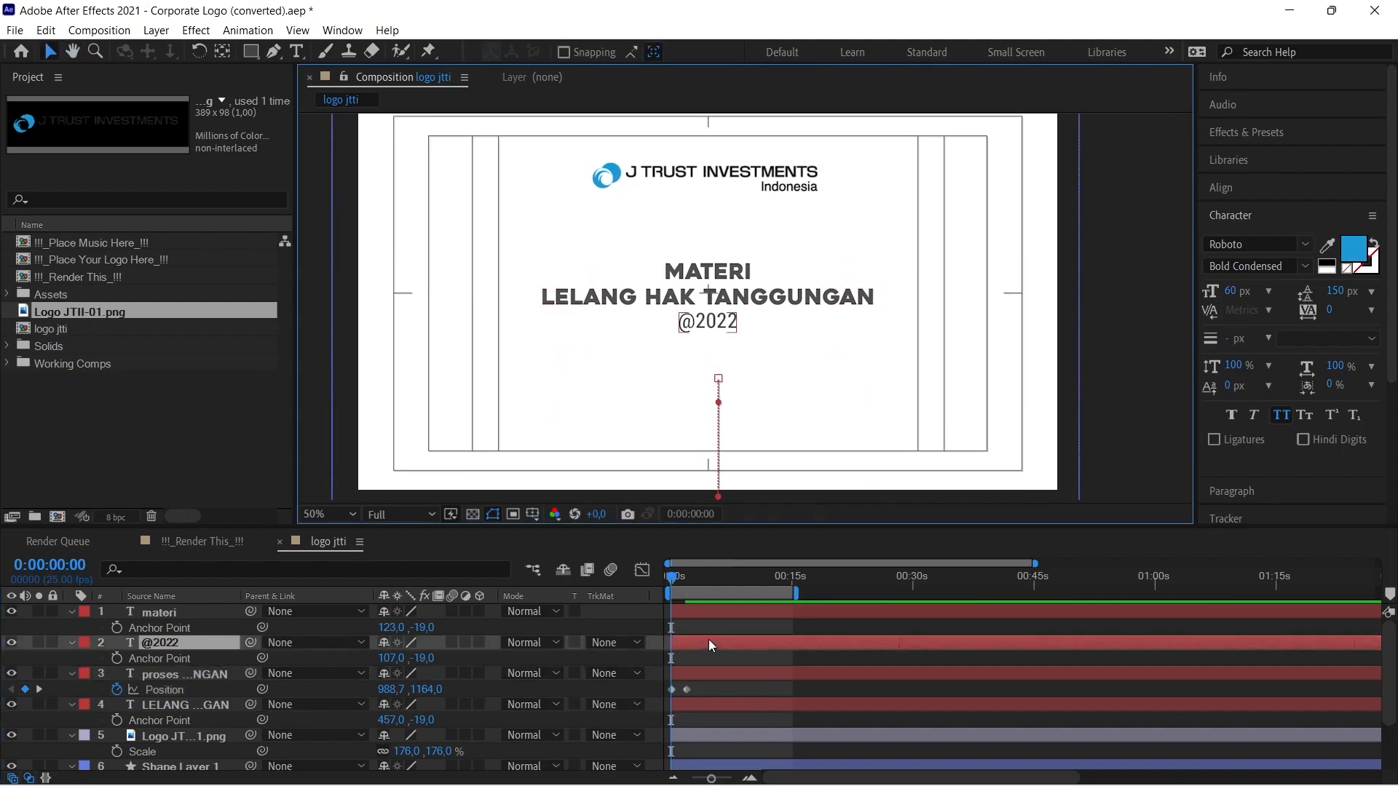
pyautogui.click(39, 689)
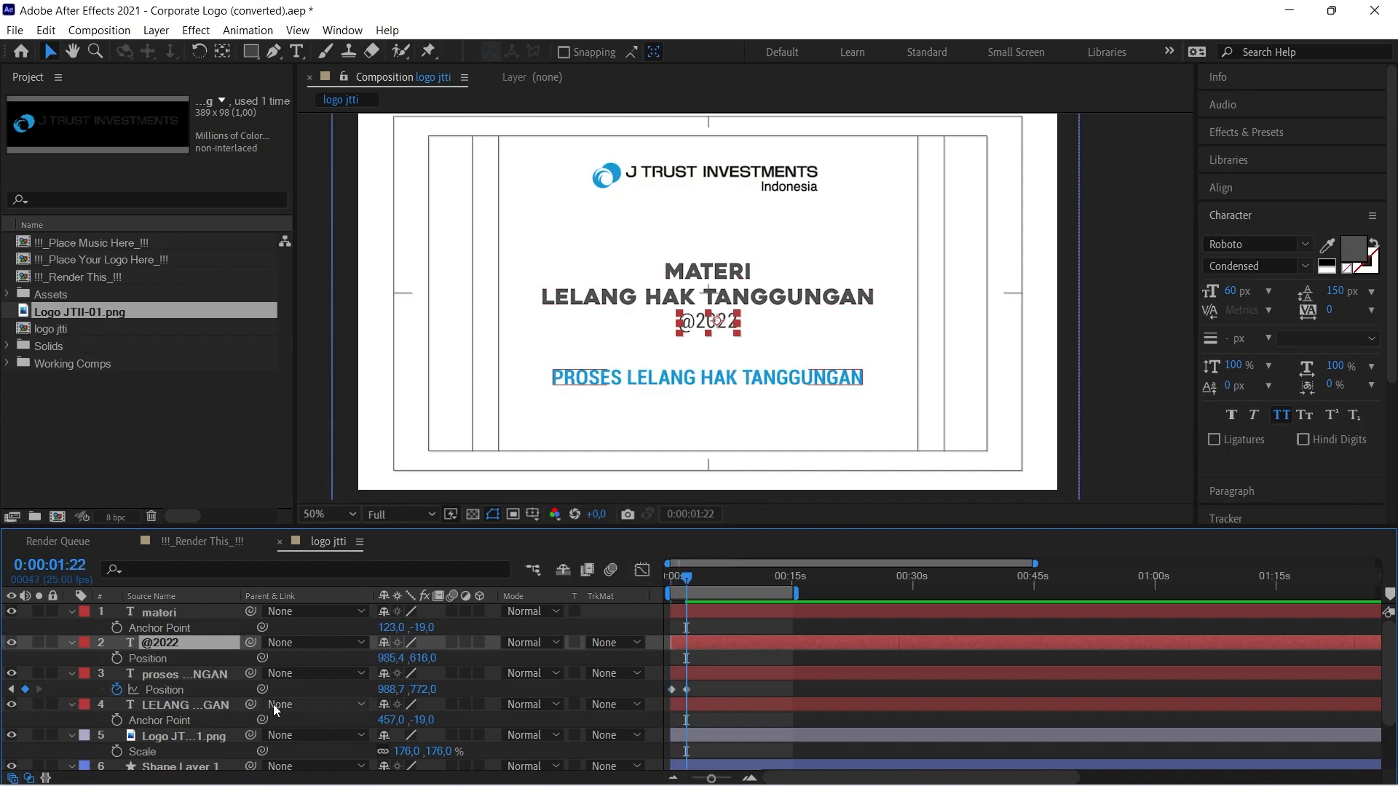
pyautogui.hotkey('alt', 'shift', 'p')
pyautogui.press('Home')
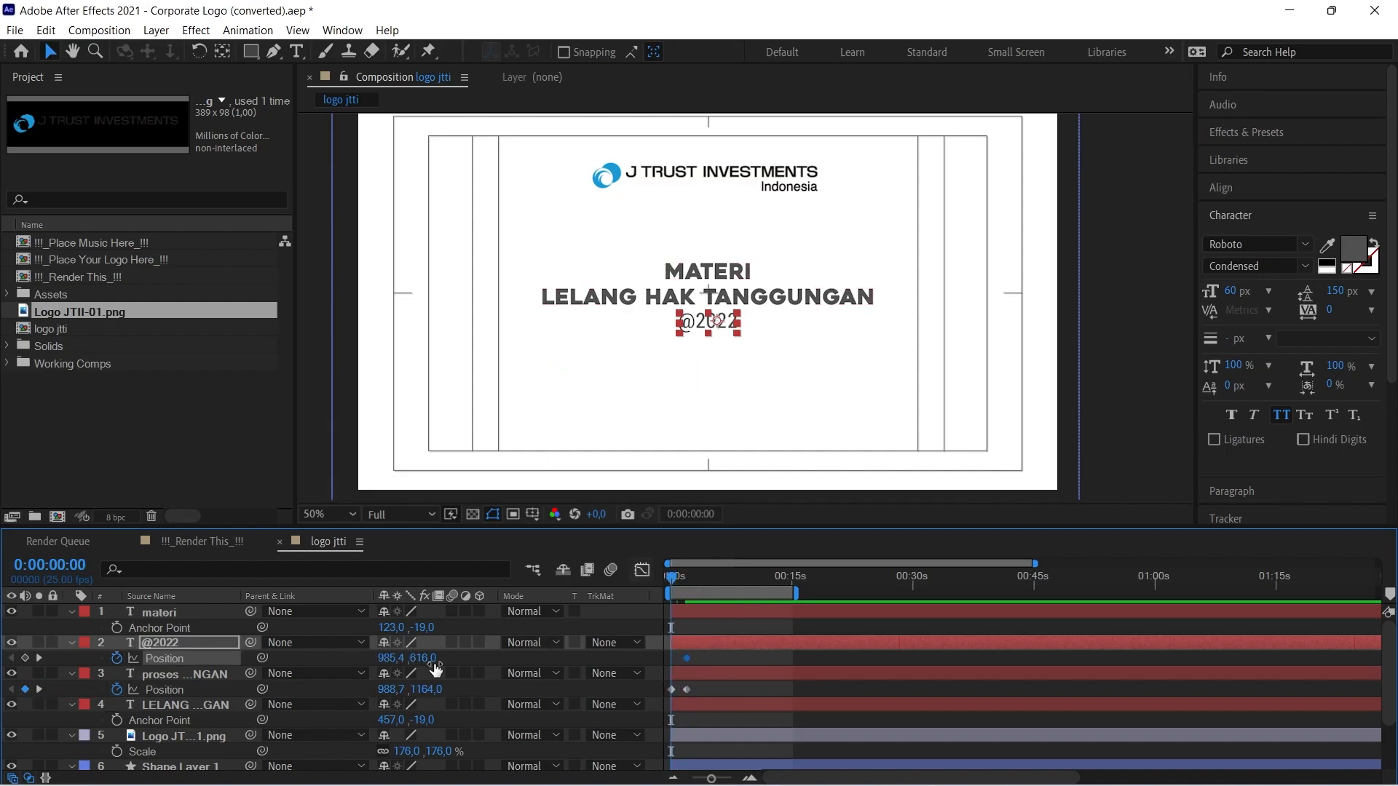
pyautogui.moveTo(429, 658); pyautogui.dragTo(873, 660)
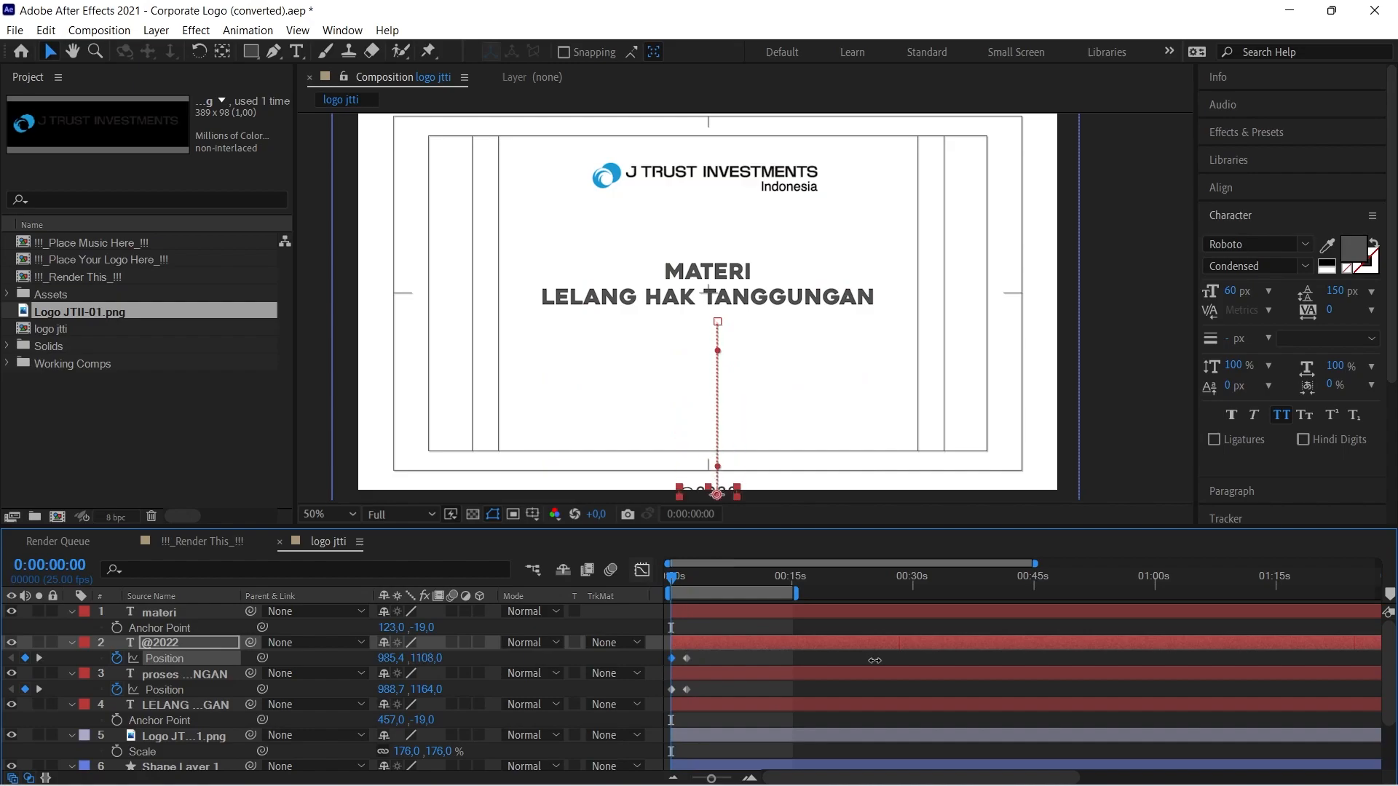
pyautogui.press('space')
pyautogui.press('space')
pyautogui.moveTo(693, 582)
pyautogui.mouseDown()
pyautogui.moveTo(669, 594)
pyautogui.moveTo(704, 591)
pyautogui.mouseUp()
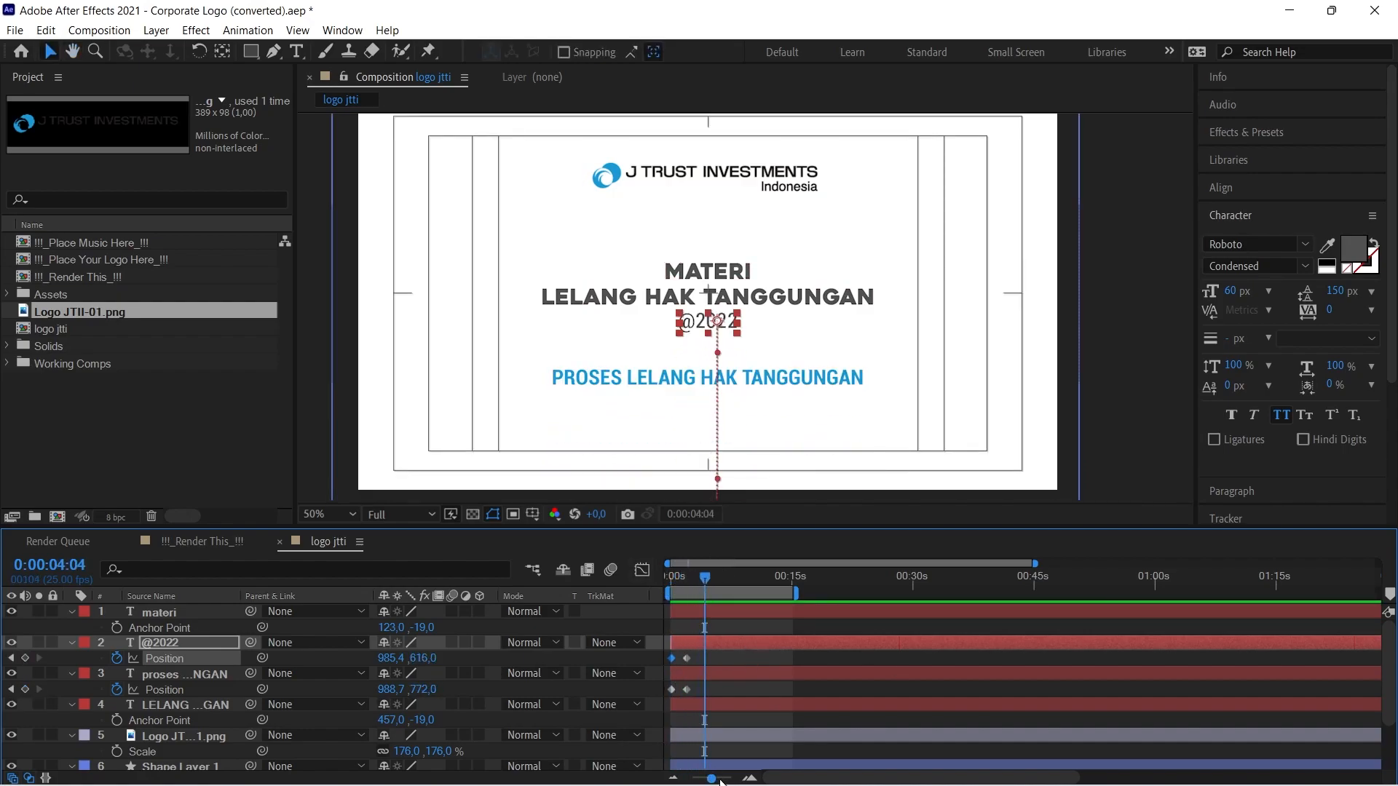
pyautogui.press('=')
pyautogui.click(696, 691)
pyautogui.keyDown('shift'); pyautogui.click(696, 660); pyautogui.keyUp('shift')
pyautogui.moveTo(696, 660); pyautogui.dragTo(684, 654)
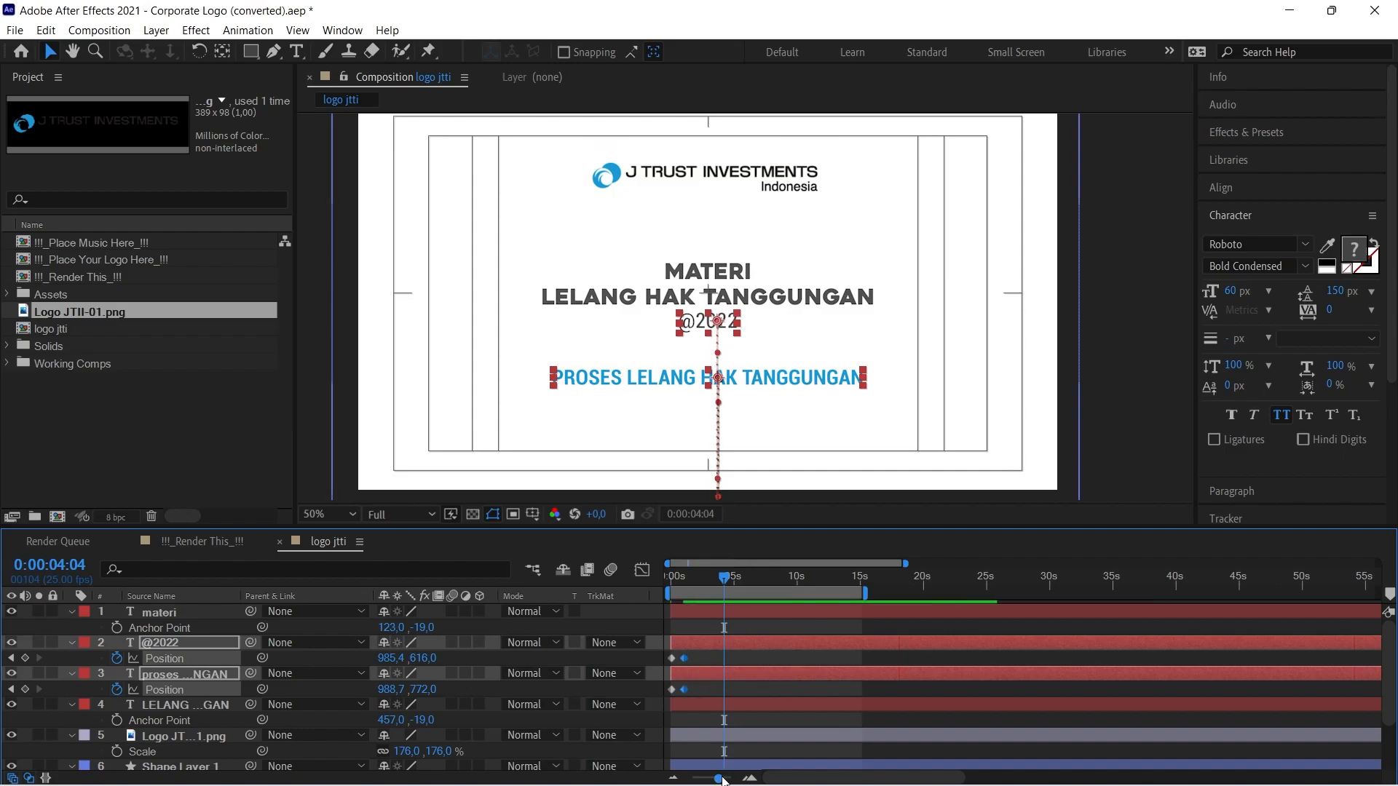
pyautogui.moveTo(719, 779); pyautogui.dragTo(724, 778)
pyautogui.click(677, 587)
pyautogui.press('space')
pyautogui.press('space')
pyautogui.click(672, 586)
pyautogui.moveTo(695, 658); pyautogui.dragTo(686, 659)
pyautogui.moveTo(724, 779); pyautogui.dragTo(729, 779)
pyautogui.press('space')
pyautogui.press('space')
pyautogui.click(672, 583)
pyautogui.press('space')
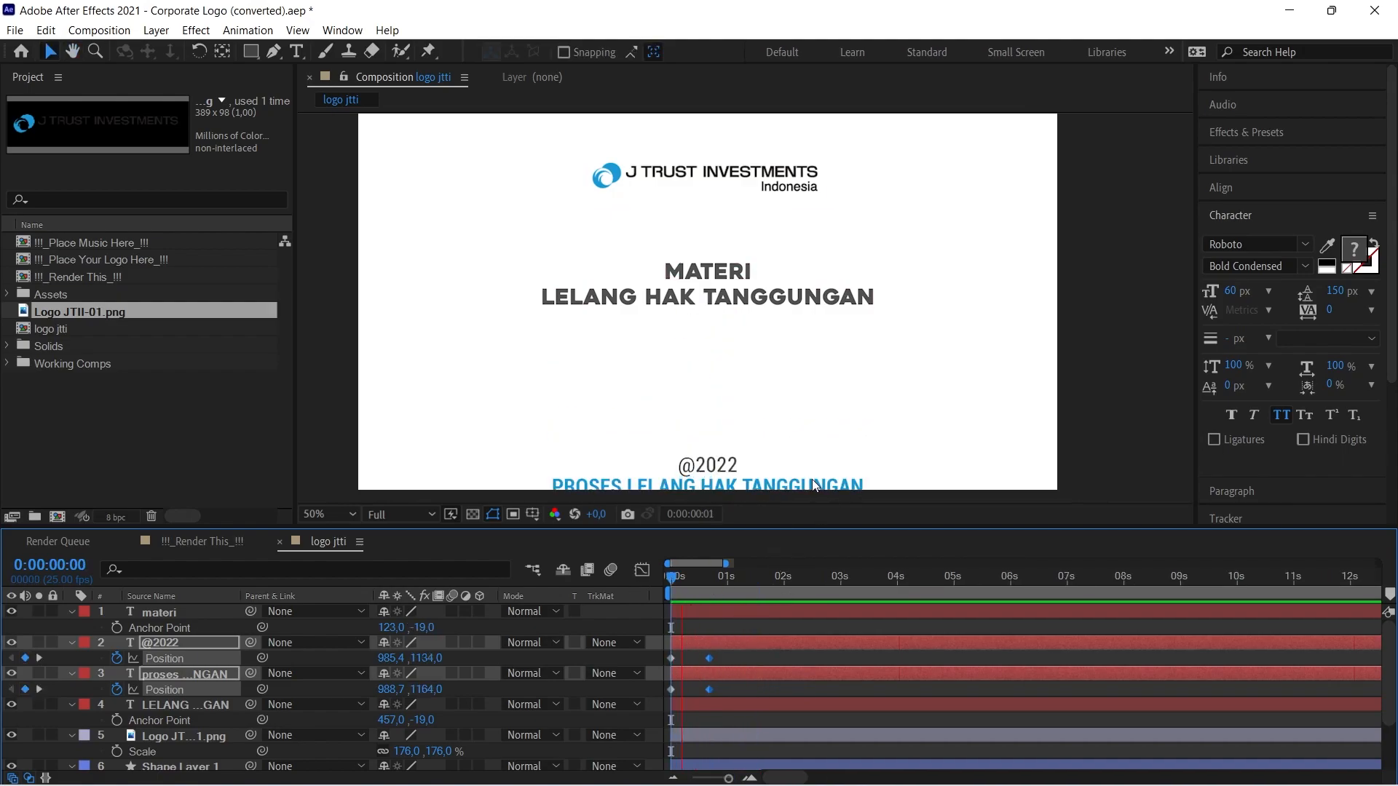
pyautogui.press('space')
pyautogui.click(690, 280)
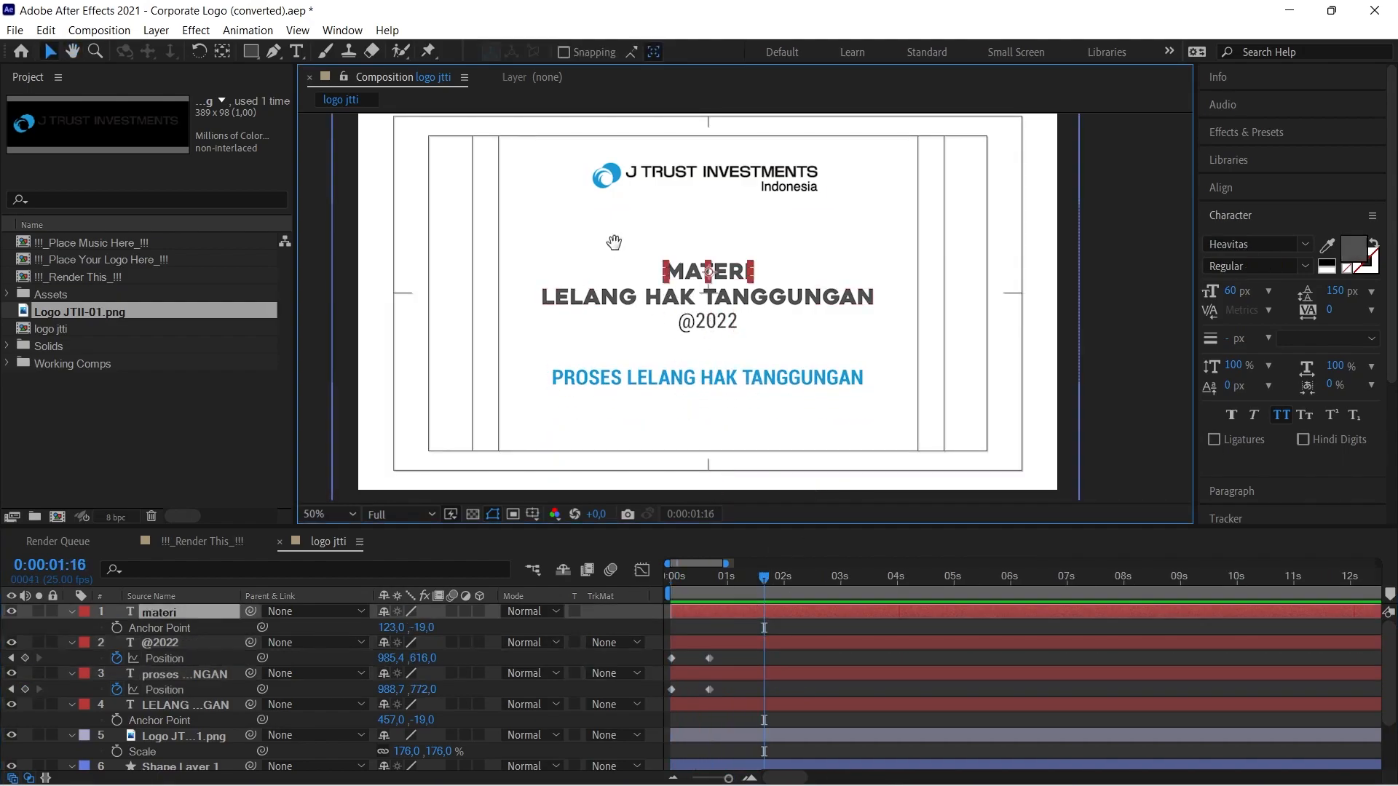
pyautogui.scroll(-2, 613, 277)
pyautogui.scroll(2, 618, 281)
pyautogui.click(642, 209)
pyautogui.moveTo(646, 243); pyautogui.dragTo(664, 355)
pyautogui.click(709, 579)
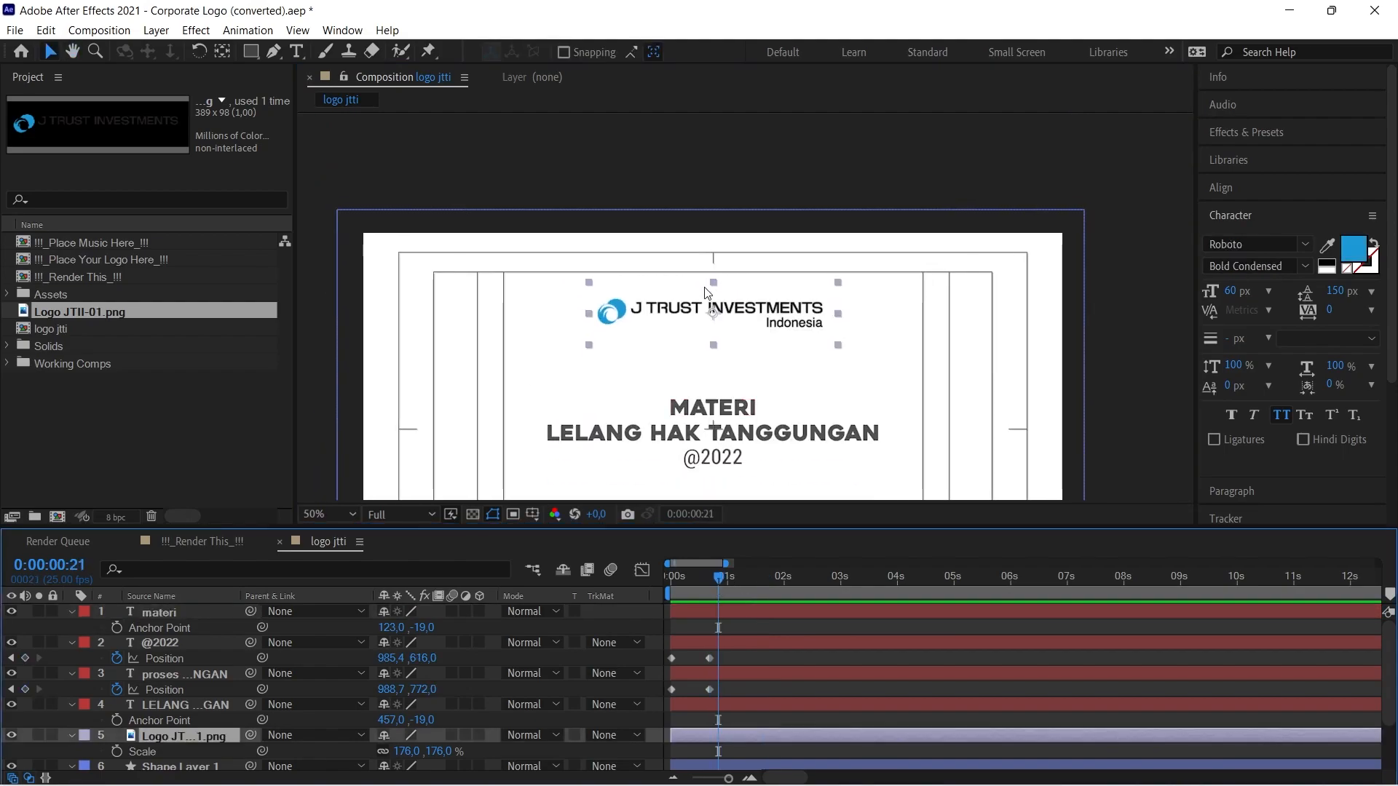
pyautogui.hotkey('ctrl', 'z')
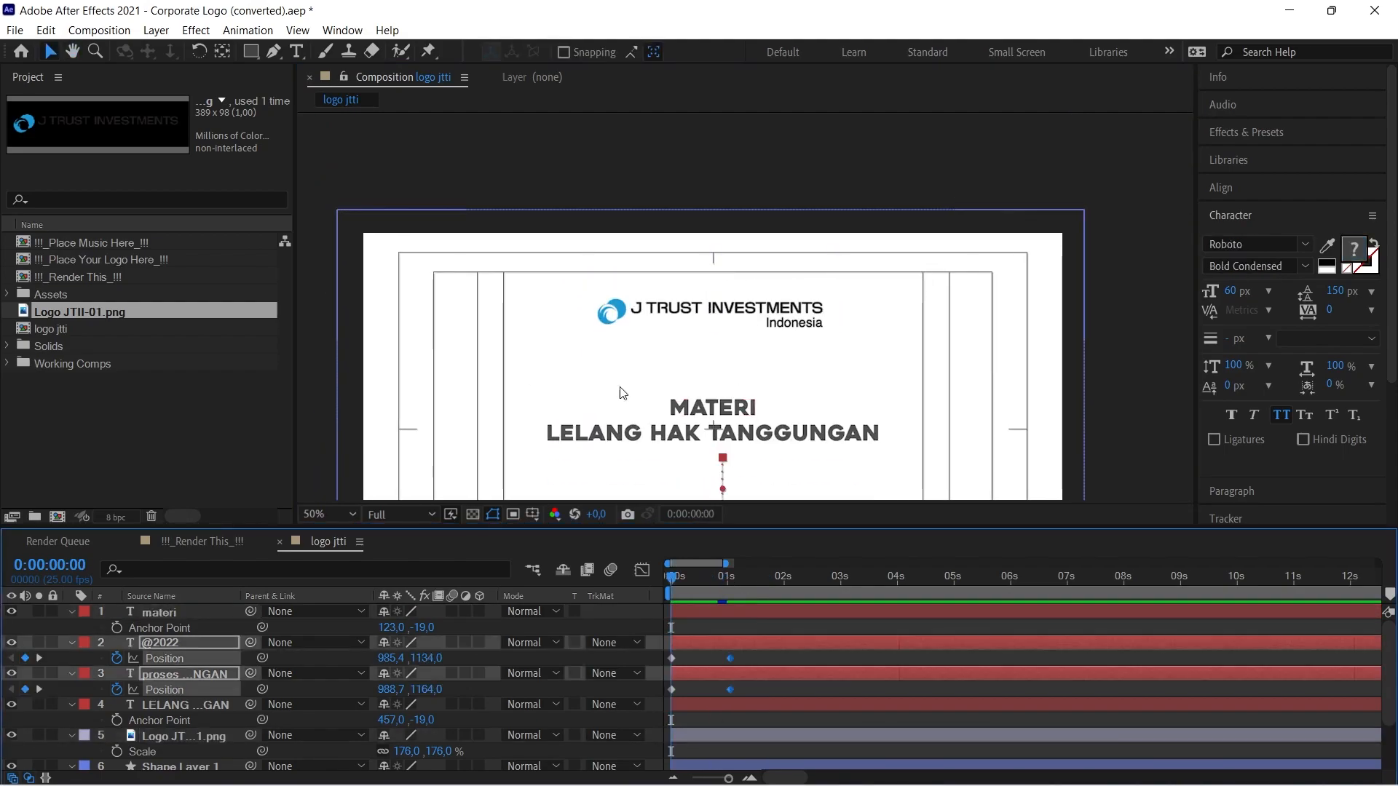
pyautogui.click(45, 34)
pyautogui.click(69, 69)
# Step: Keyframe the logo's current position at about 0:00:00:21 and a start position with Y -114 at 0:00:00:00
pyautogui.click(666, 316)
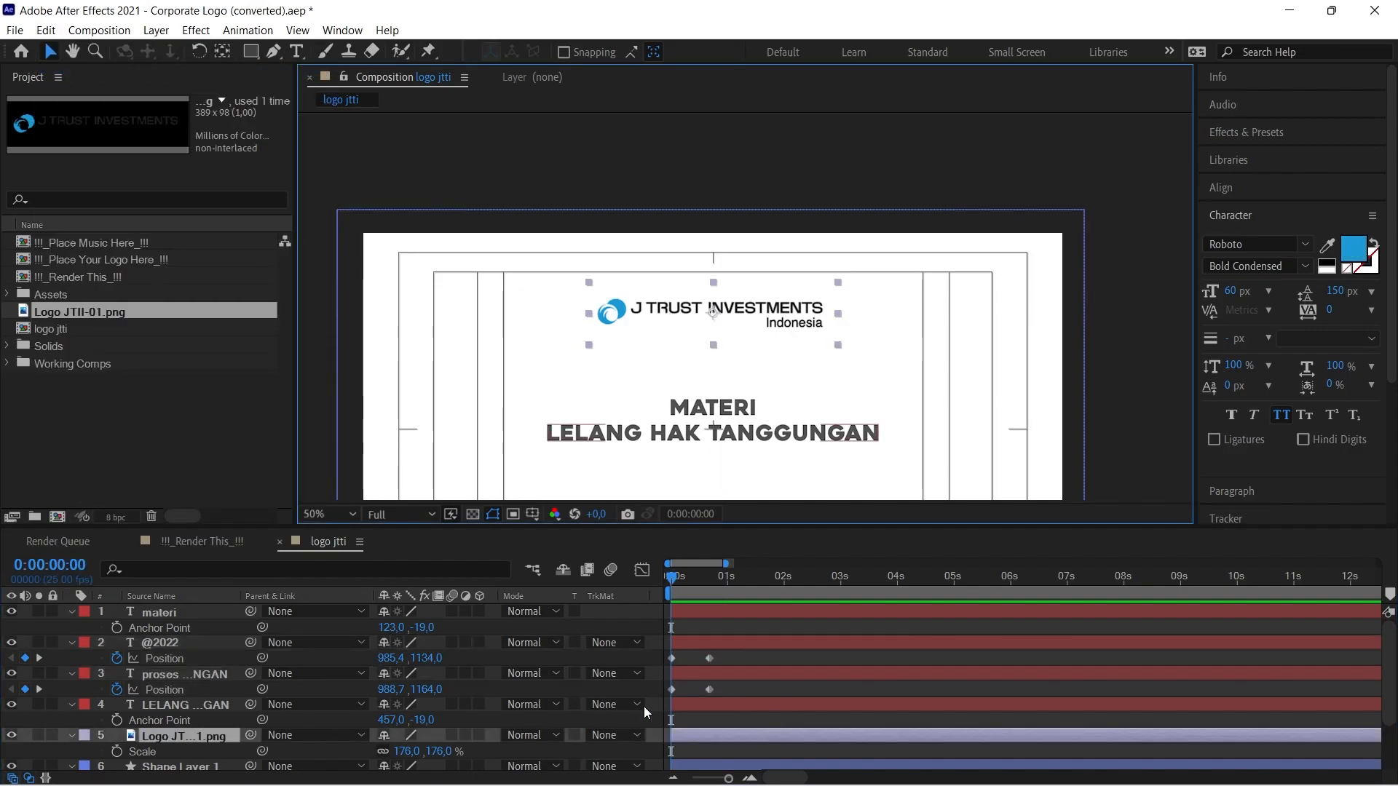
pyautogui.hotkey('alt', 'shift', 'p')
pyautogui.moveTo(671, 751); pyautogui.dragTo(719, 752)
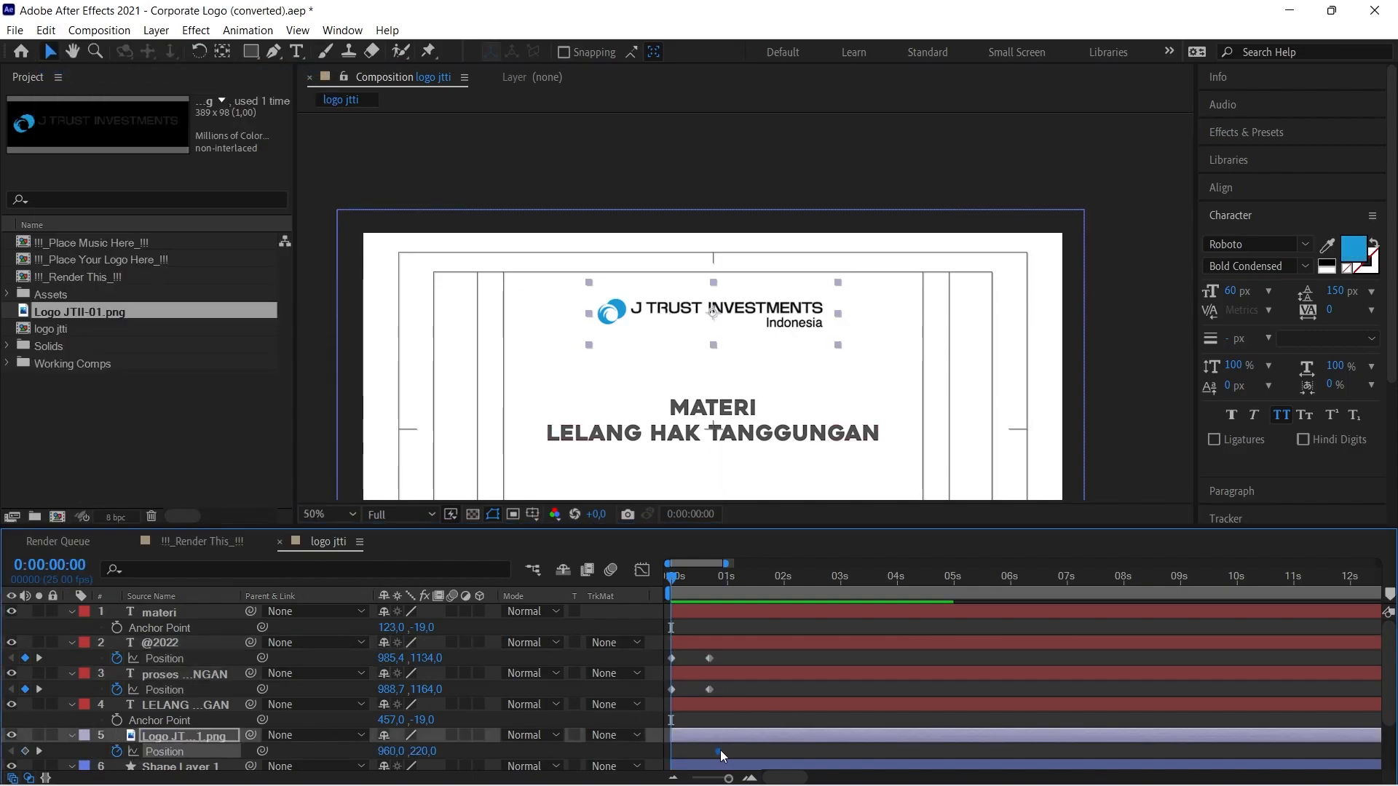
pyautogui.moveTo(424, 751); pyautogui.dragTo(241, 652)
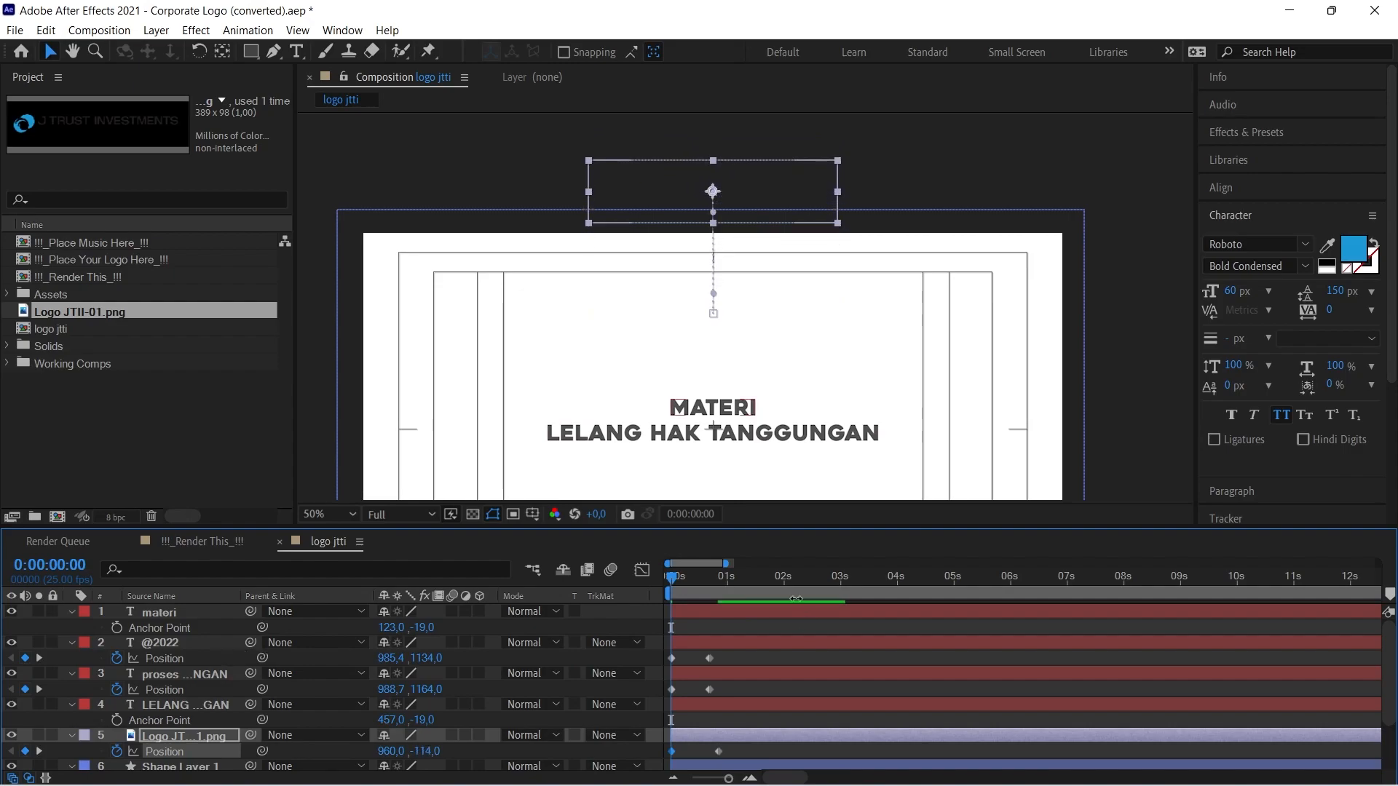
# Step: Select the MATERI and LELANG HAK TANGGUNGAN texts and reorder the LELANG layer to sit directly below materi
pyautogui.click(706, 413)
pyautogui.keyDown('shift'); pyautogui.click(694, 438); pyautogui.keyUp('shift')
pyautogui.moveTo(683, 465); pyautogui.dragTo(671, 401)
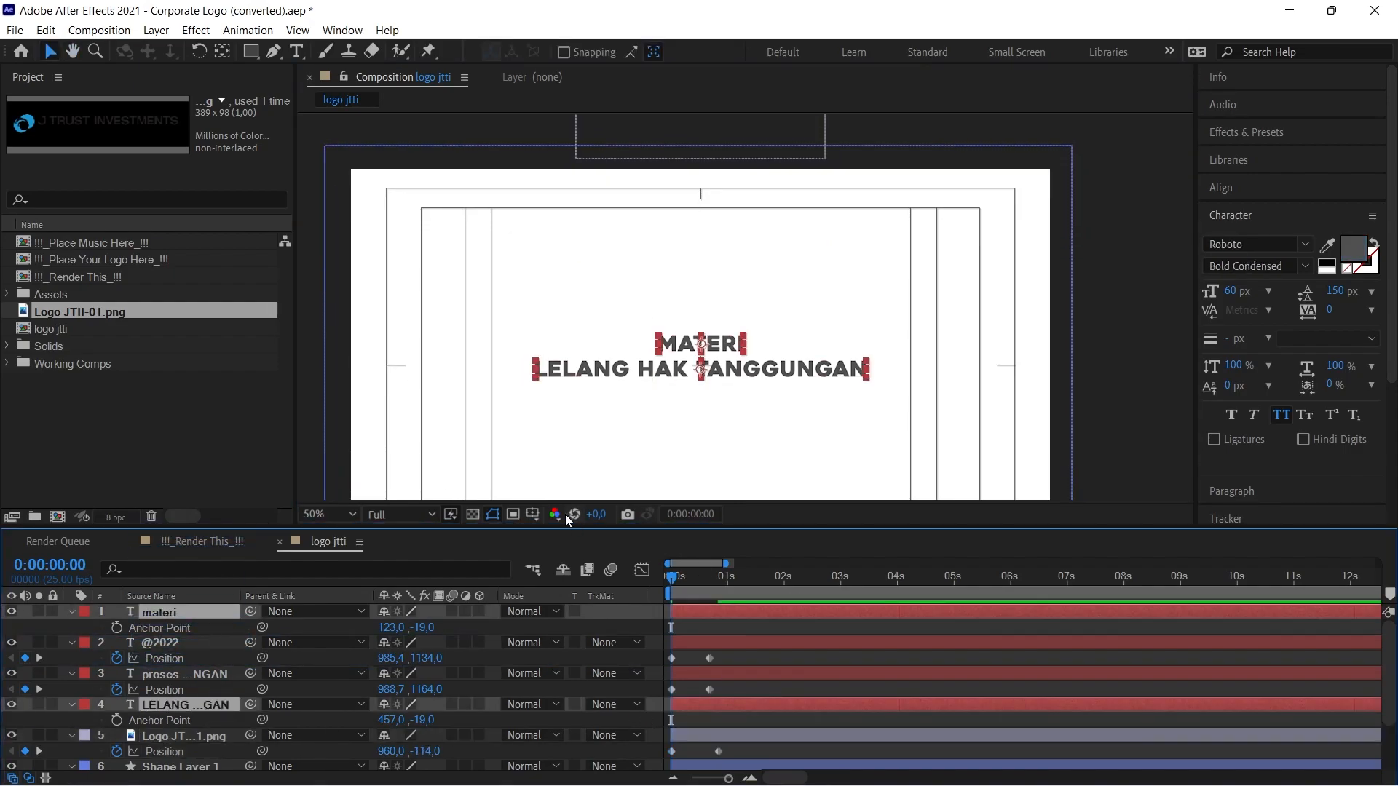
pyautogui.moveTo(186, 704); pyautogui.dragTo(145, 648)
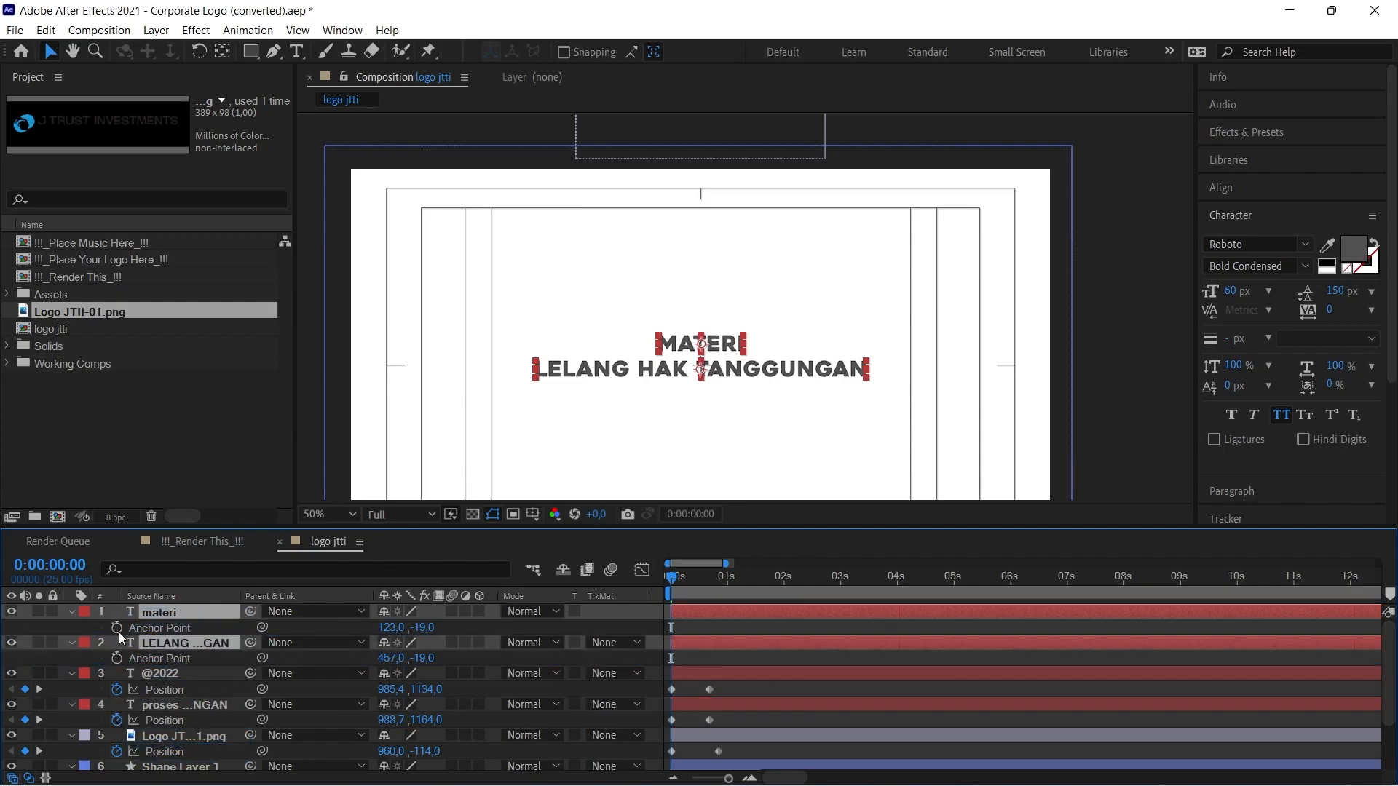
# Step: Keyframe the MATERI and LELANG HAK TANGGUNGAN texts' current positions at about 0:00:00:17, with start Y -142 and -72 at 0:00:00:00
pyautogui.press('p')
pyautogui.moveTo(700, 632); pyautogui.dragTo(712, 638)
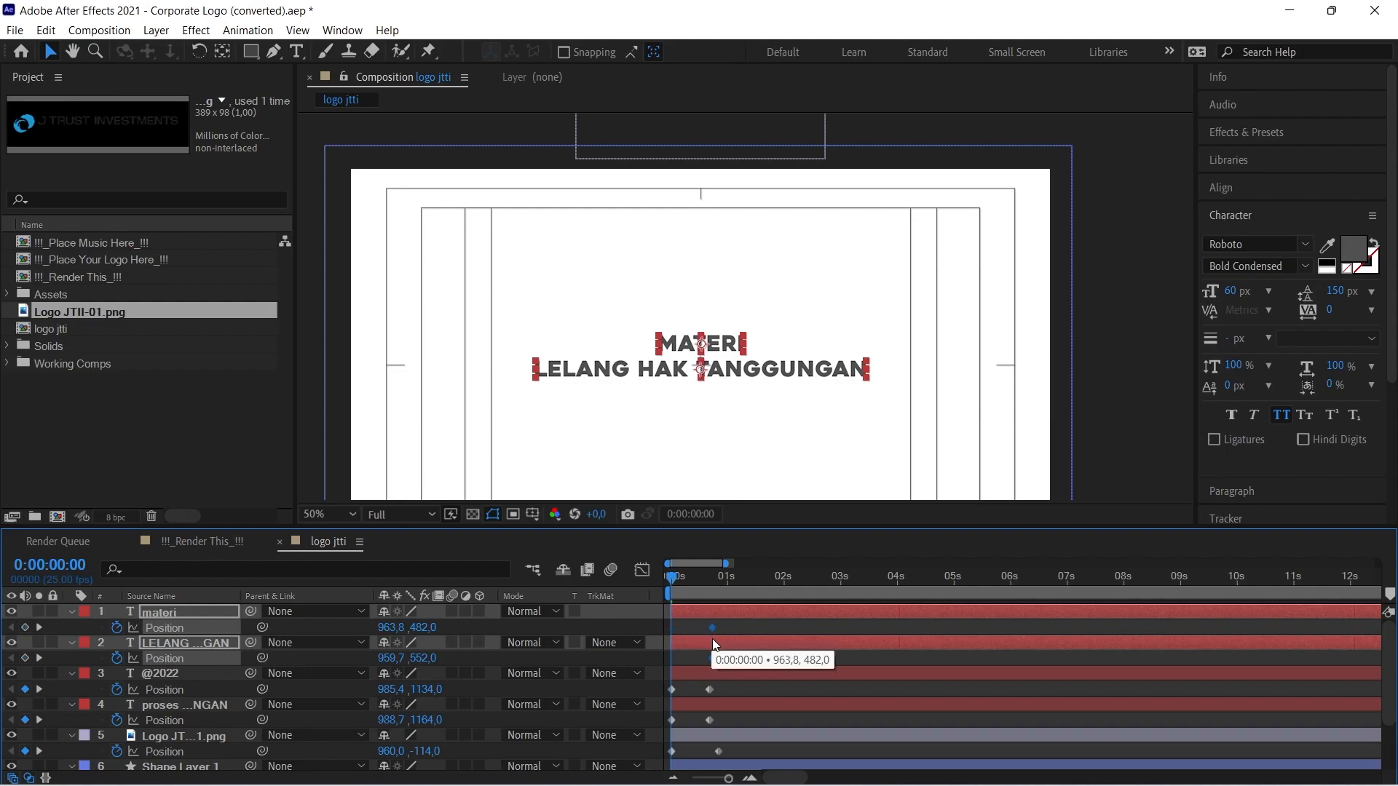
pyautogui.moveTo(423, 658); pyautogui.dragTo(1, 547)
pyautogui.moveTo(422, 630); pyautogui.dragTo(371, 631)
# Step: Play back the title card from the start to check the logo and text entrances
pyautogui.click(776, 627)
pyautogui.press('space')
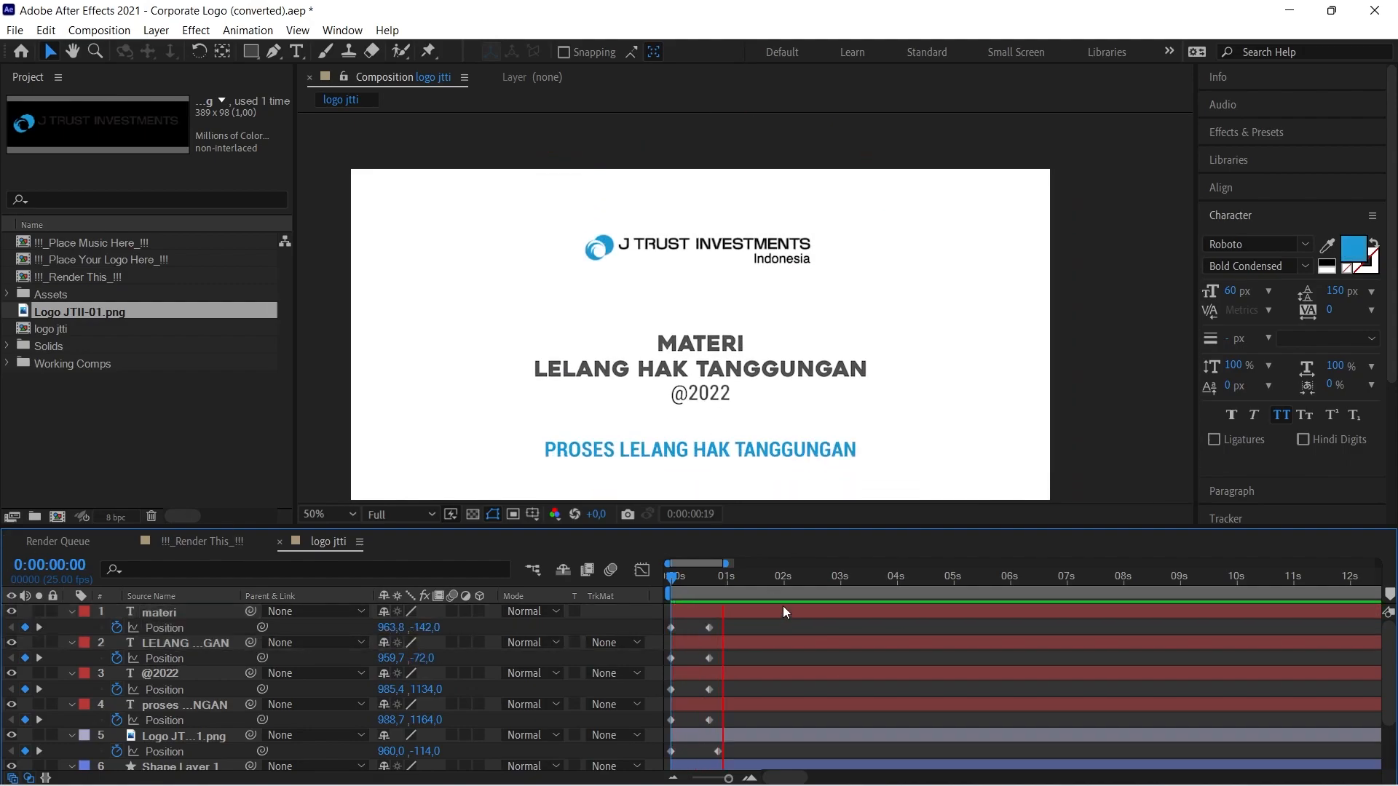
pyautogui.click(770, 581)
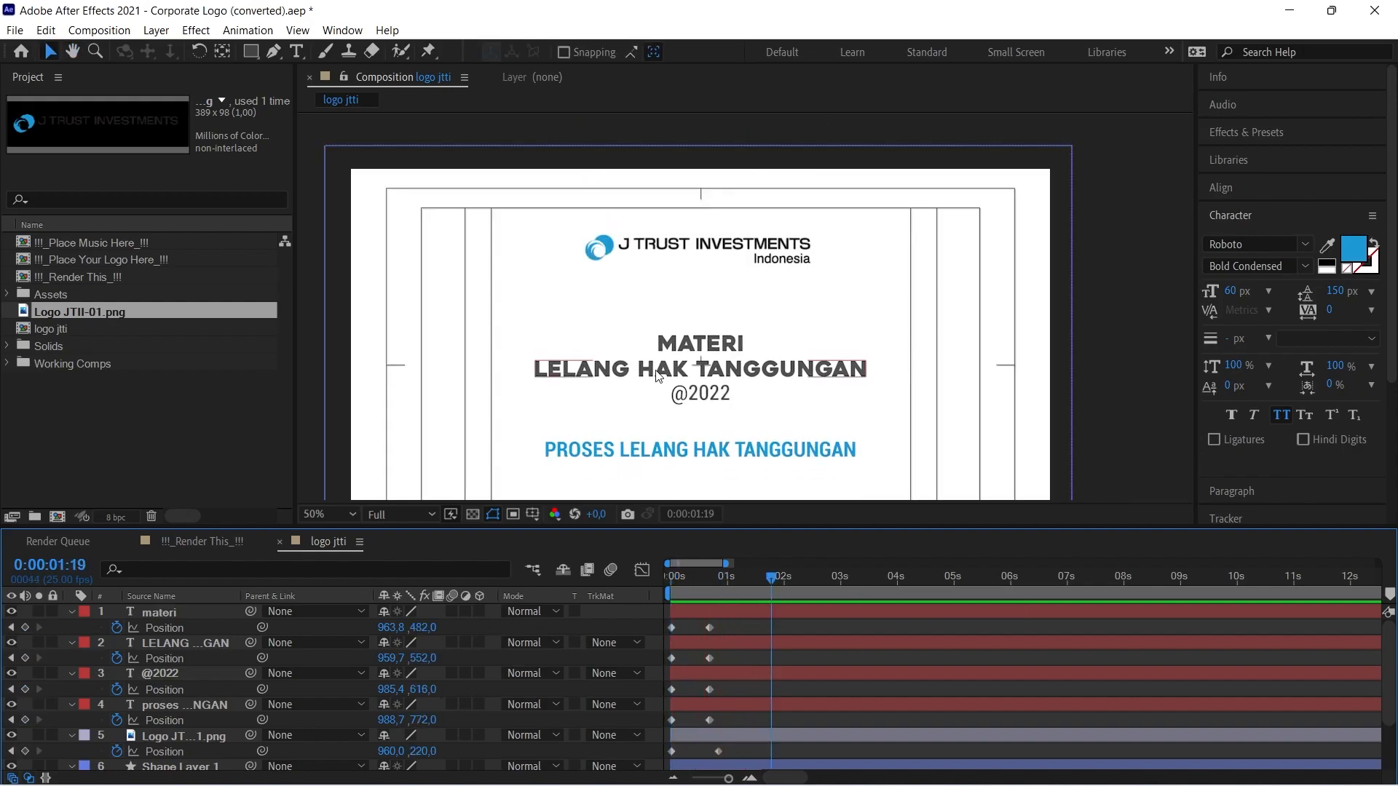
pyautogui.scroll(-2, 650, 372)
pyautogui.click(669, 581)
pyautogui.press('space')
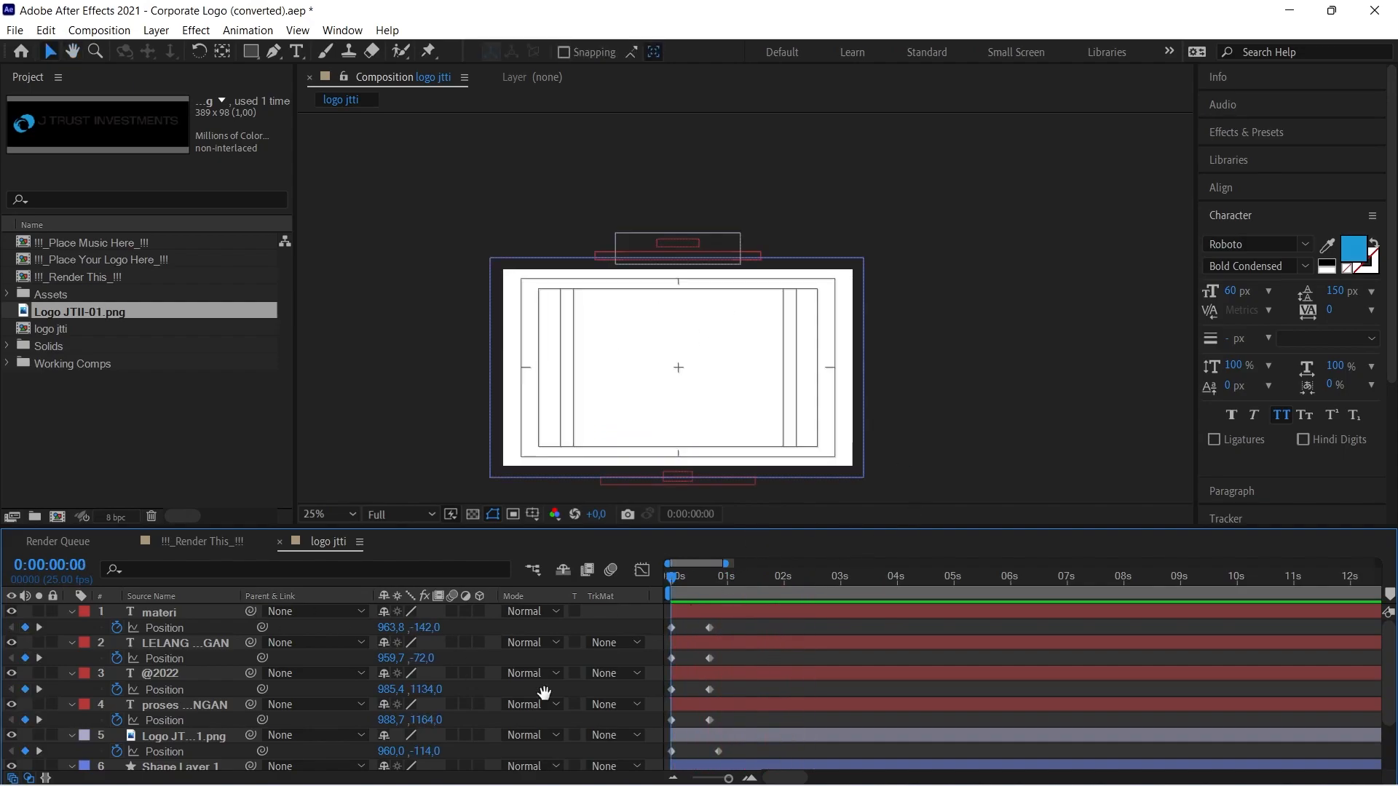
pyautogui.press('space')
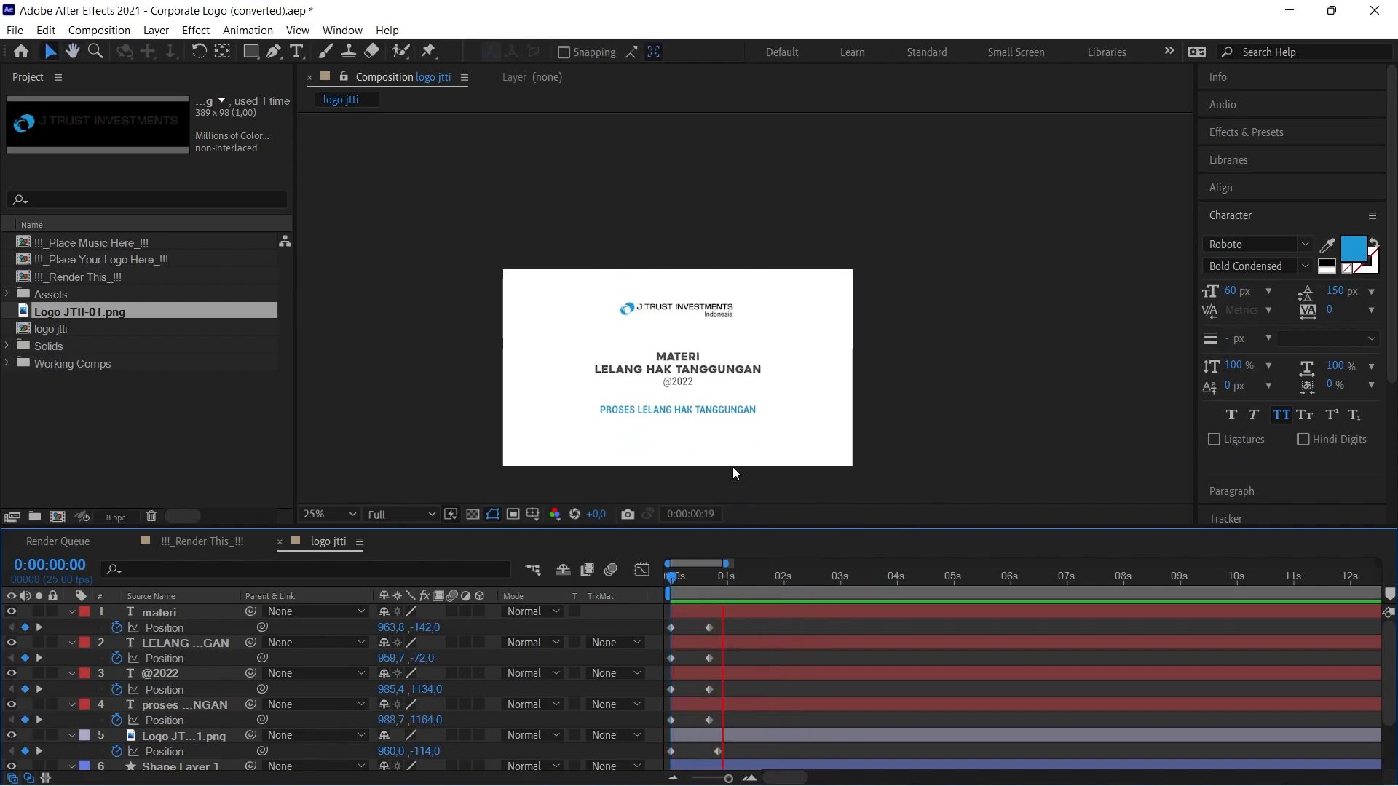